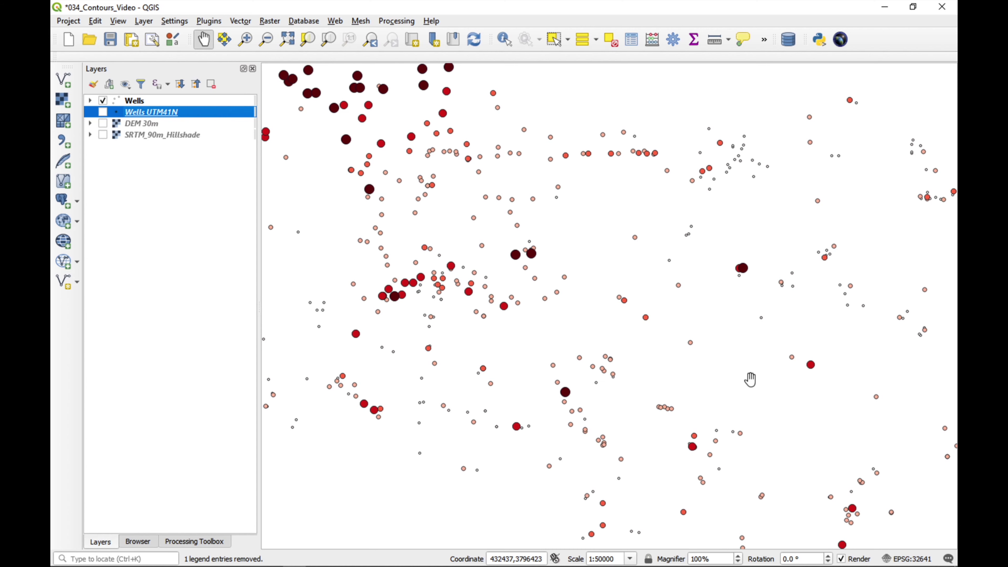
Step: Zoom out and show DEM 30m under the wells, toggling SRTM_90m_Hillshade on and back off
scroll(576, 287, down, 1)
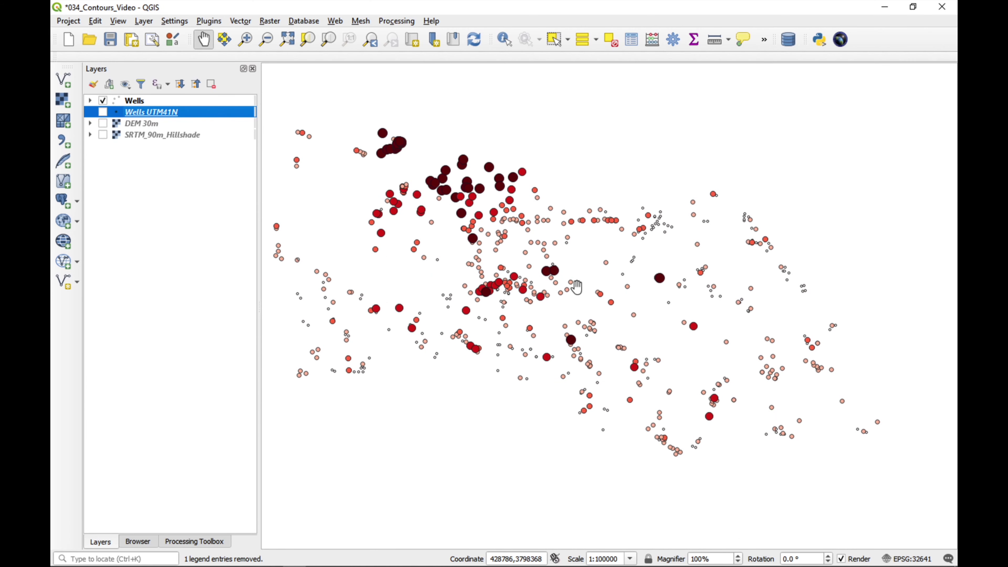
scroll(576, 286, down, 1)
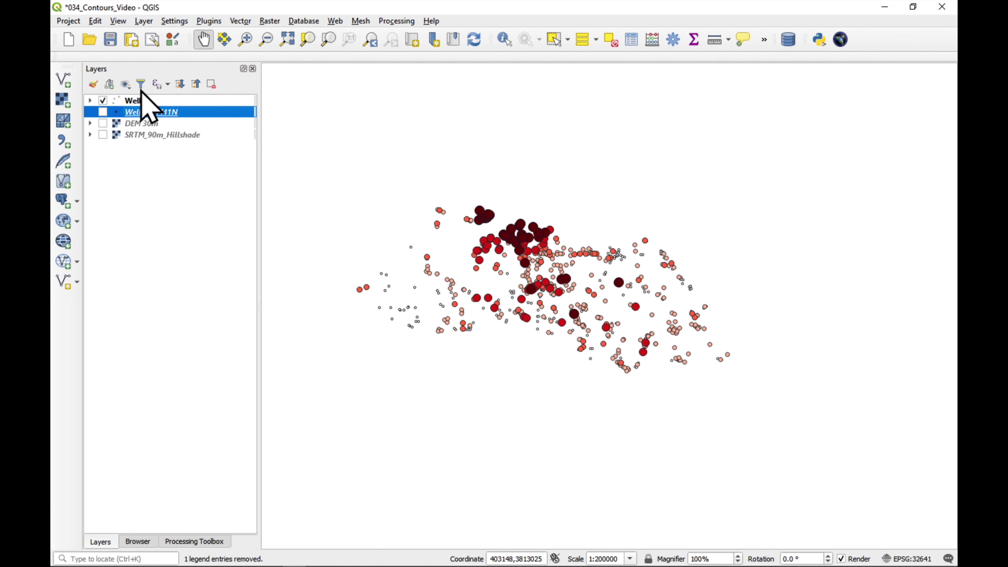
click(103, 123)
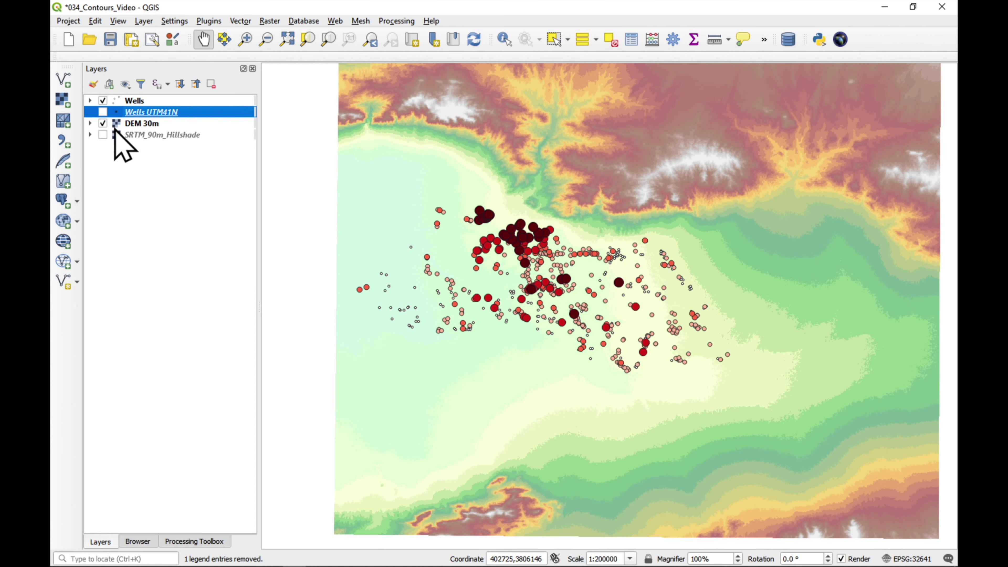
click(103, 135)
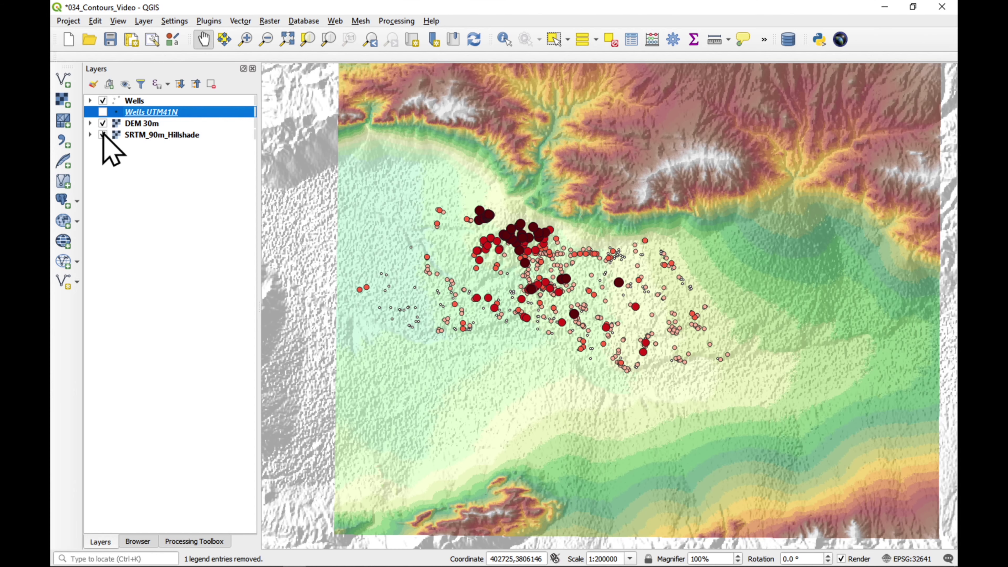
click(103, 135)
Step: Show the Wells UTM41N points, hide DEM 30m, and recentre the map on the wells
click(103, 112)
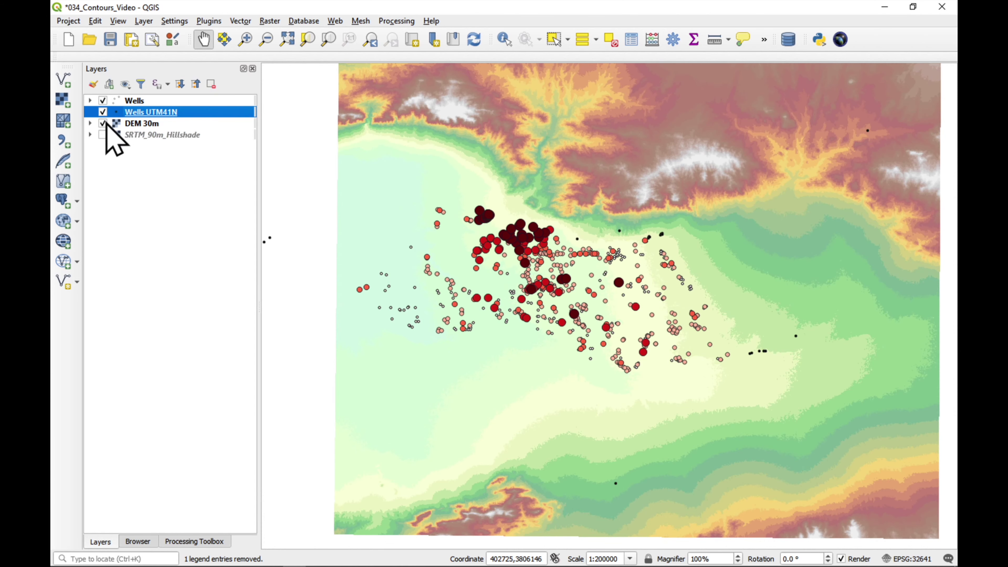
click(103, 123)
scroll(549, 290, down, 1)
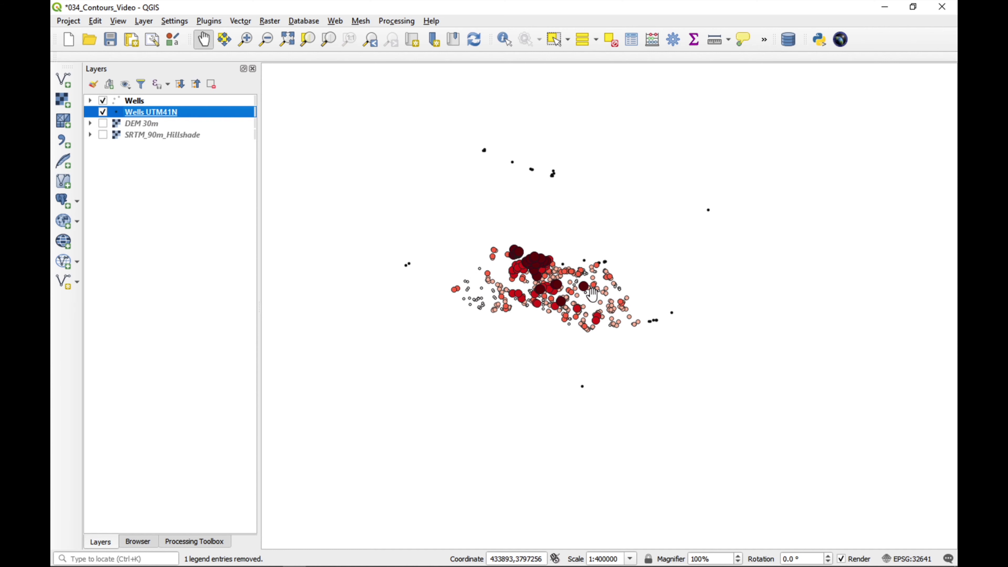
scroll(592, 294, up, 1)
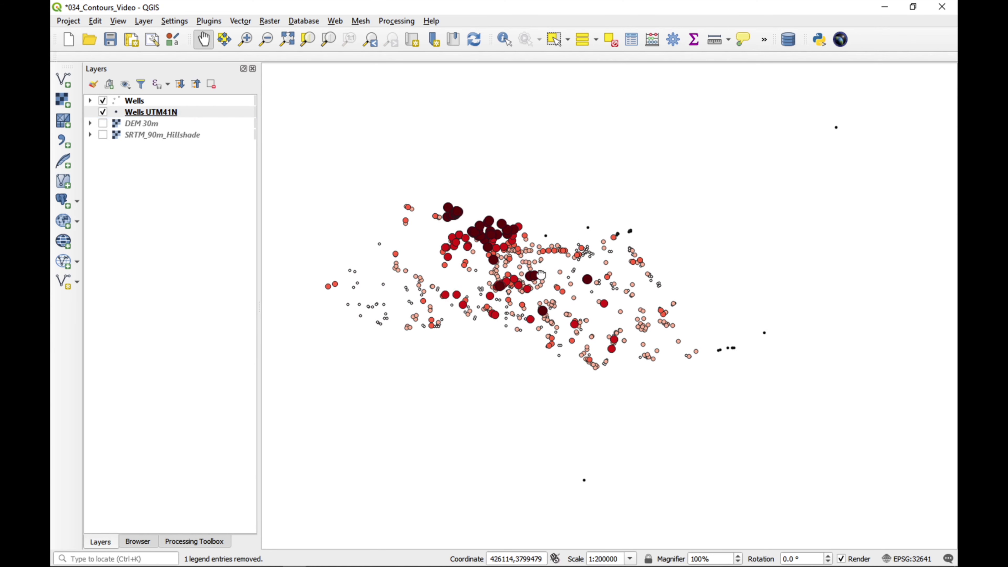
drag(432, 253, 581, 249)
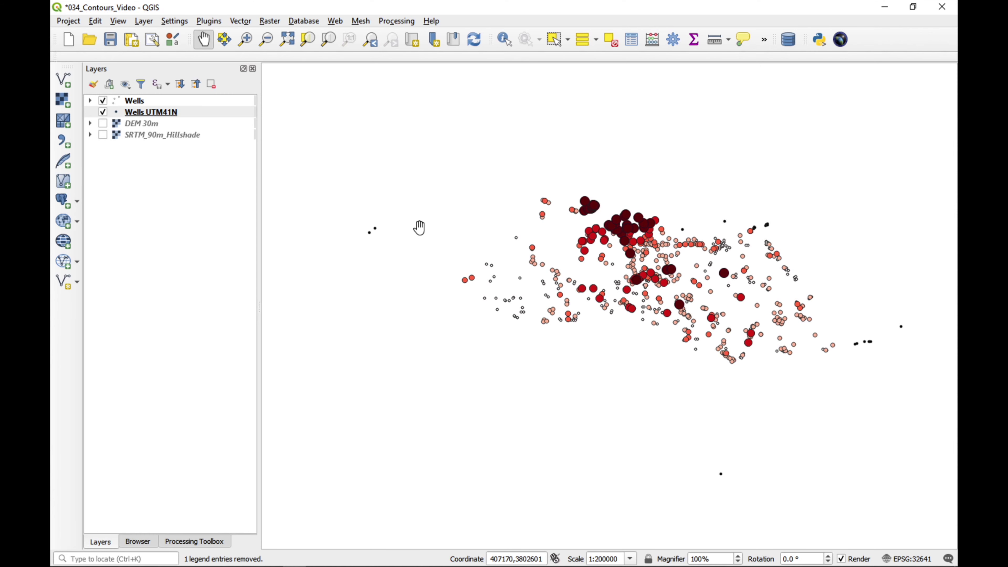
drag(619, 239, 560, 223)
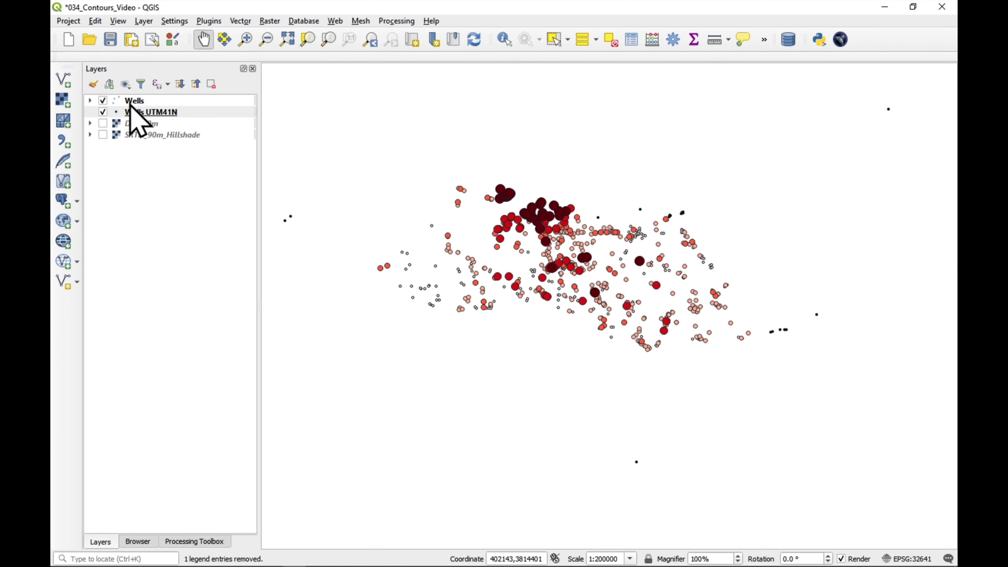
Step: Hide Wells UTM41N again and zoom in on the dense well cluster to compare
click(103, 112)
scroll(630, 264, down, 1)
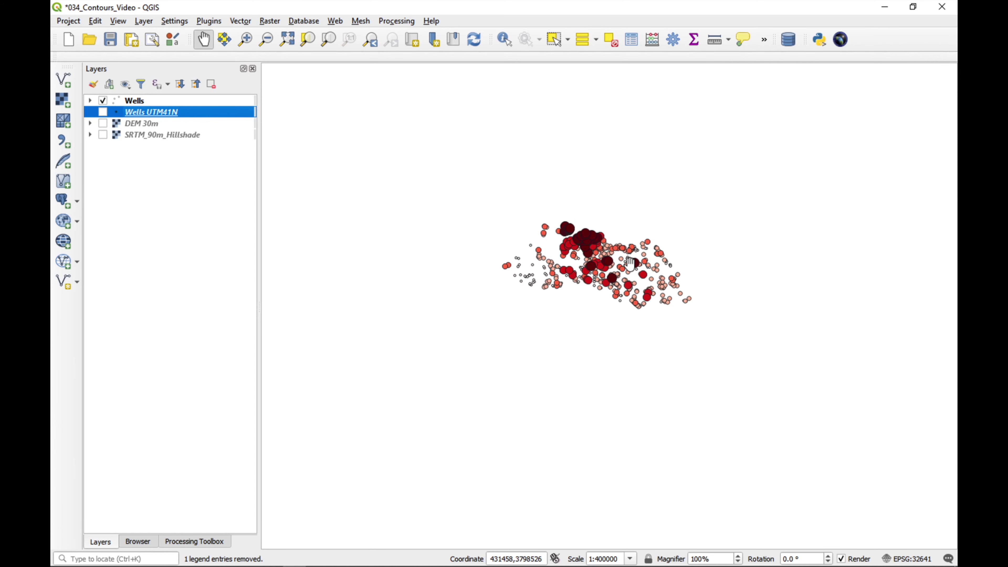
scroll(630, 265, up, 2)
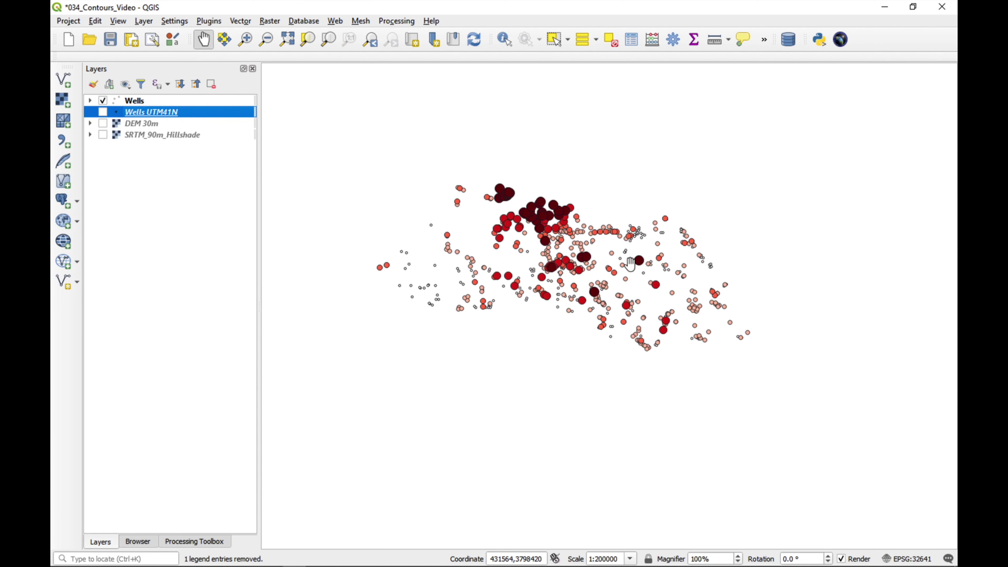
drag(736, 266, 742, 266)
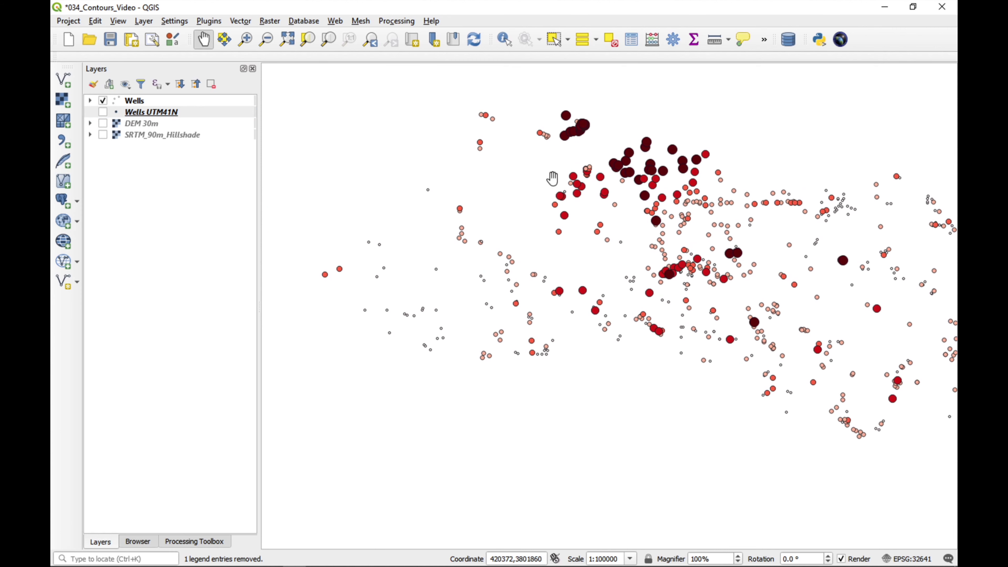
drag(786, 305, 578, 239)
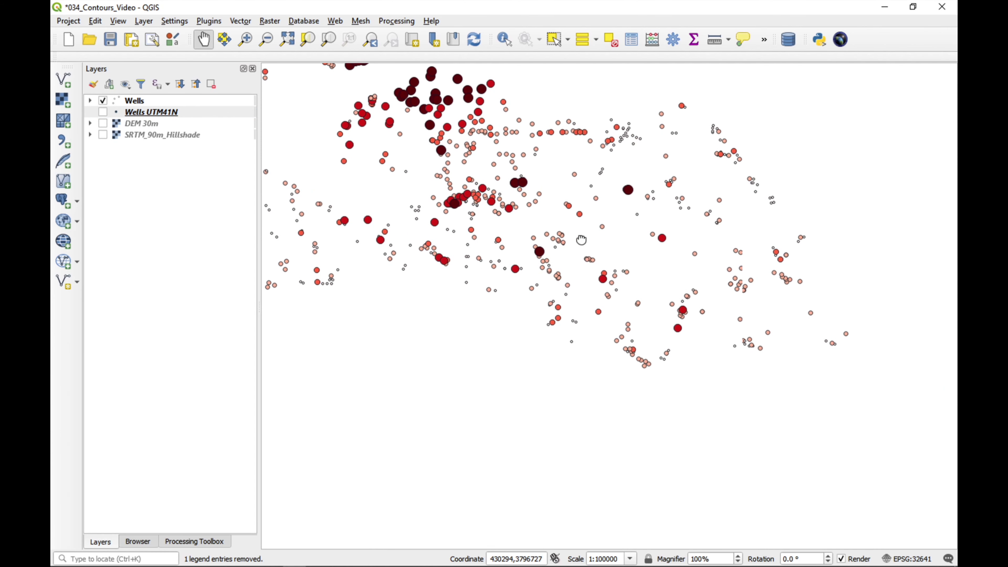
scroll(684, 197, up, 1)
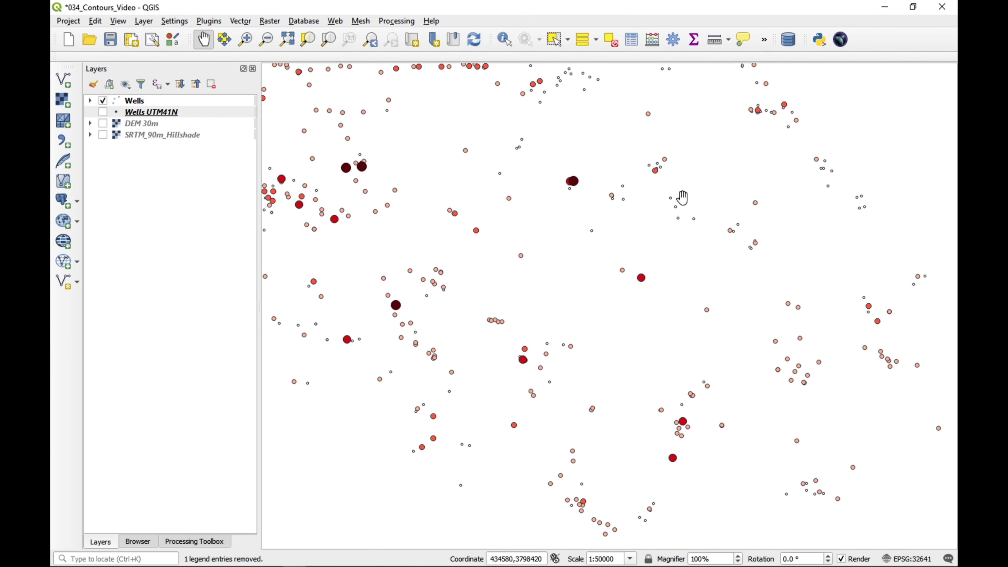
scroll(562, 203, up, 2)
drag(590, 162, 563, 286)
scroll(562, 270, up, 1)
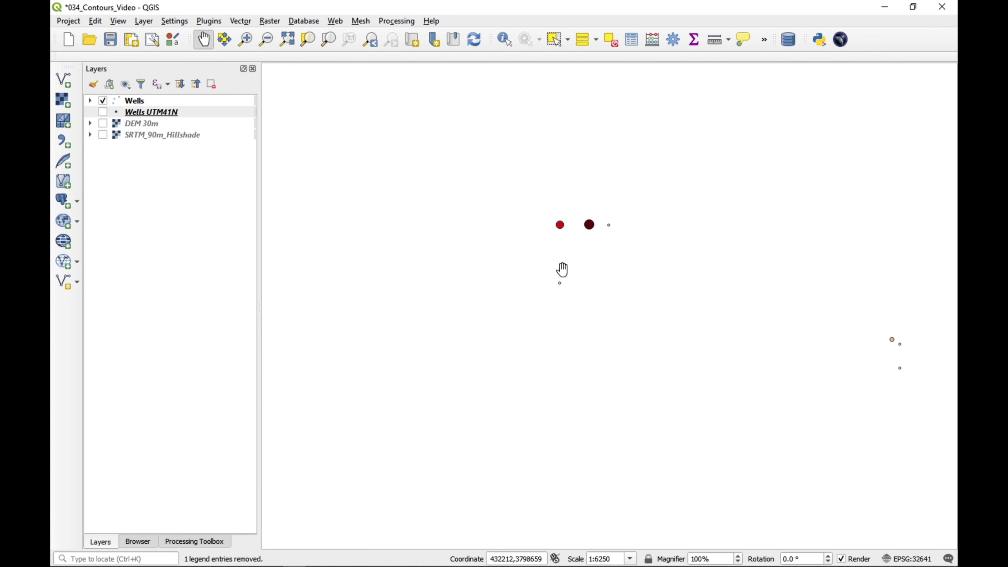
scroll(580, 256, up, 1)
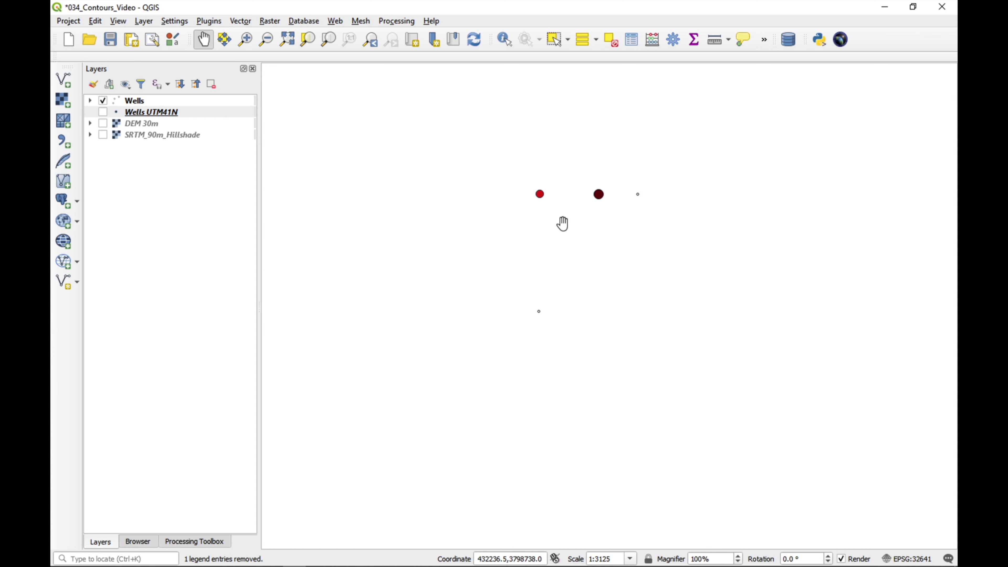
scroll(563, 223, down, 1)
scroll(563, 224, down, 3)
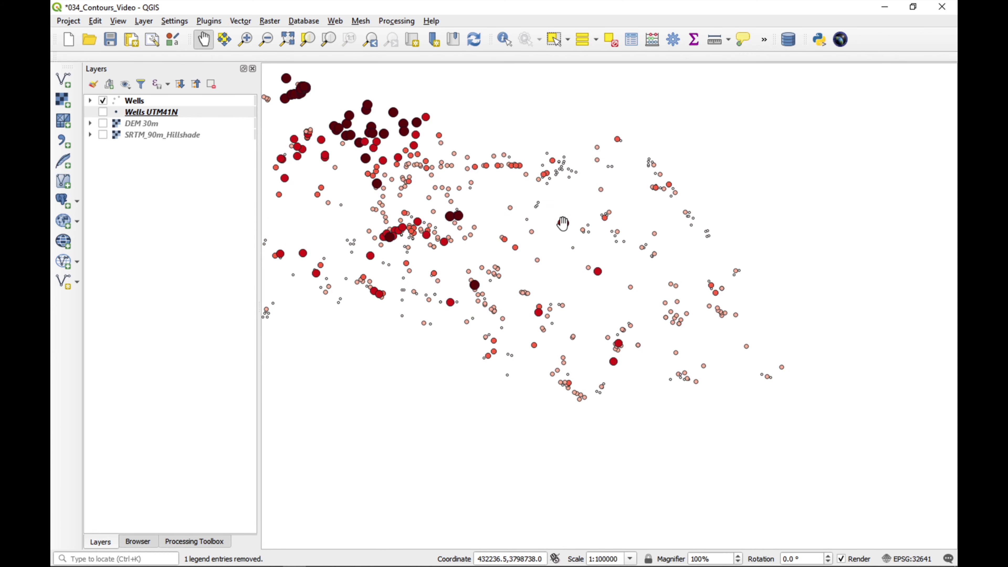
scroll(563, 224, down, 2)
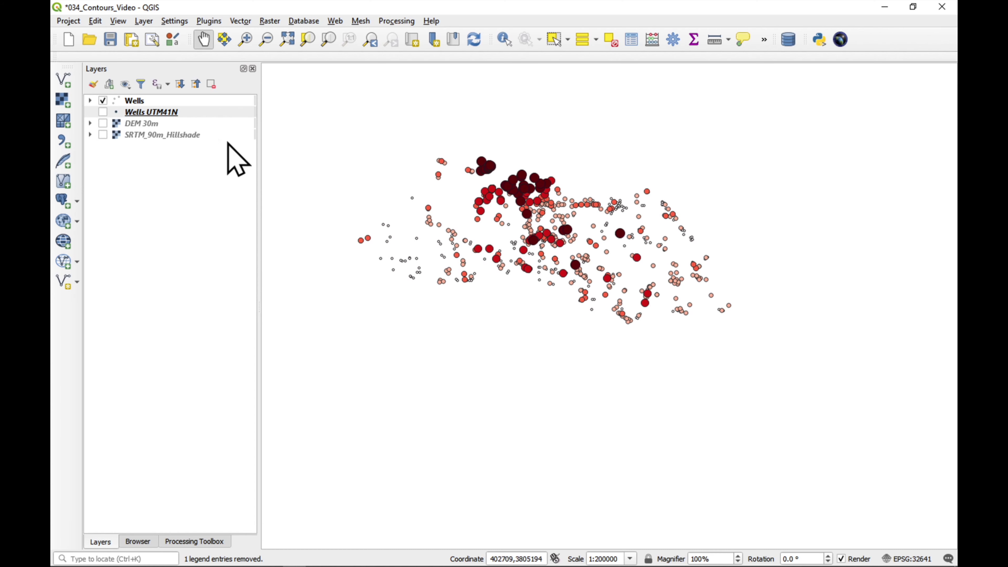
Step: Remove the Wells UTM41N layer from the project
right_click(173, 112)
click(192, 218)
click(481, 302)
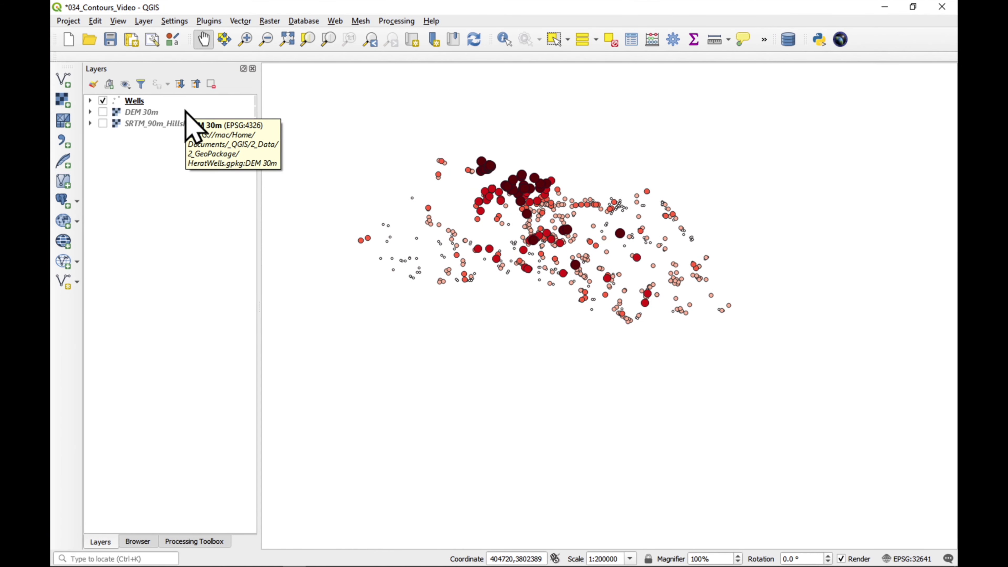
Step: Search the Processing Toolbox for 'interpolate' and launch SAGA Interpolate (Cubic Spline)
click(184, 541)
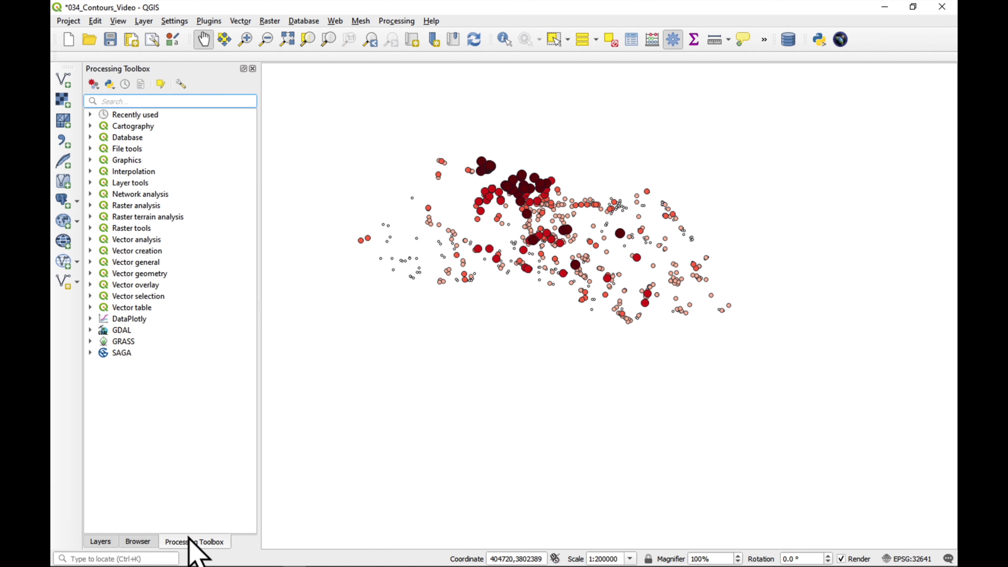
click(406, 23)
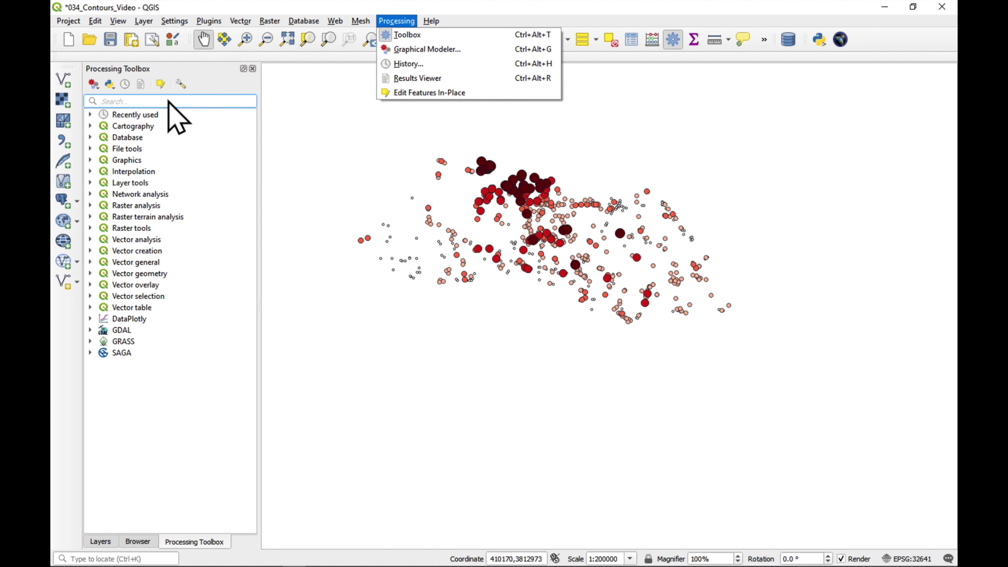
click(161, 101)
text(i)
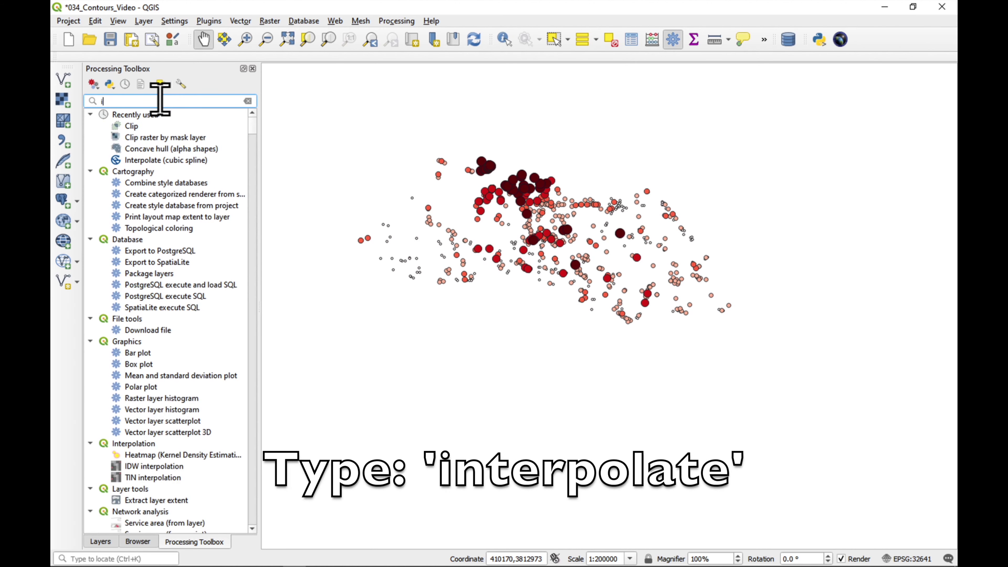
text(nterpolate)
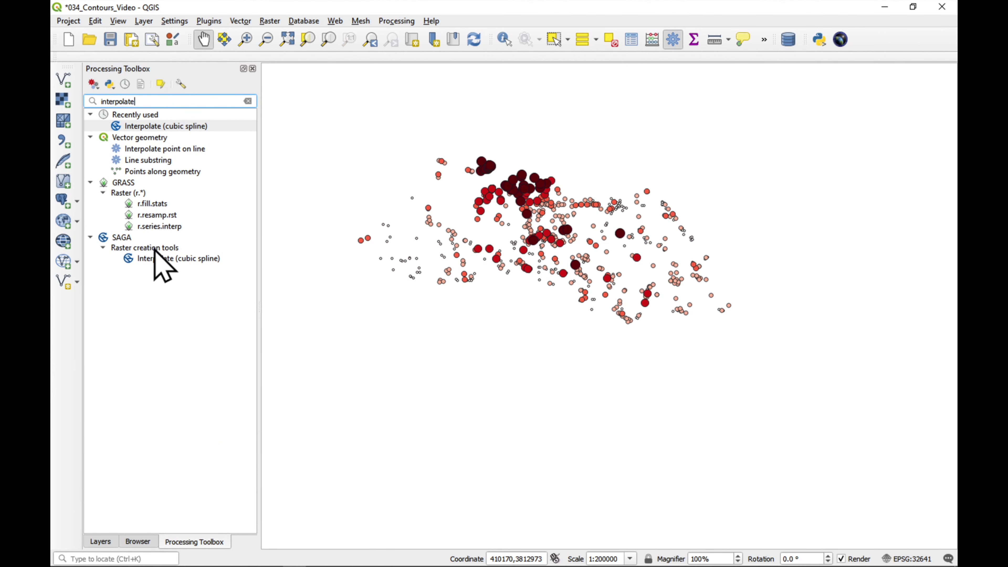
double_click(179, 262)
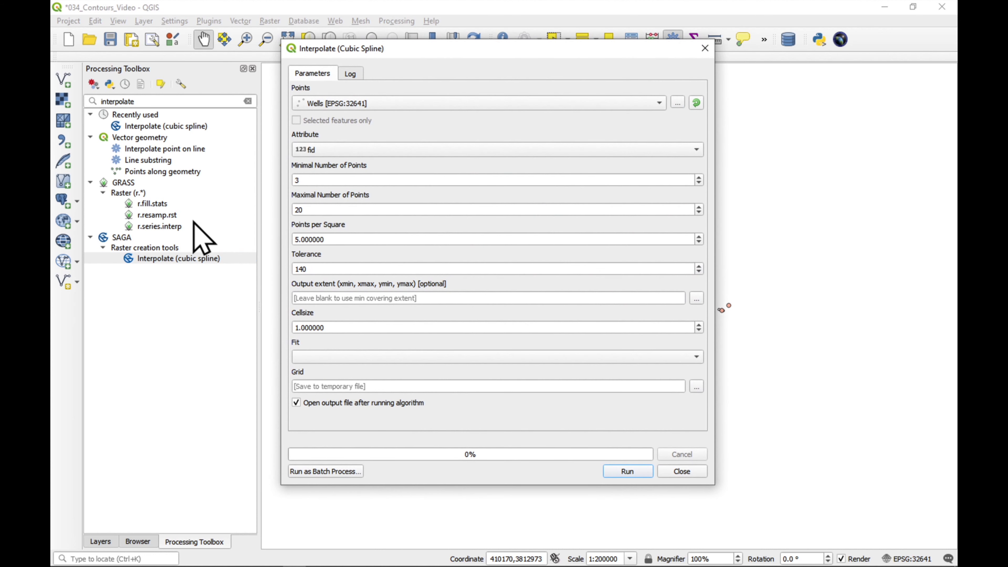
Step: Interpolate the swl field and replace the tolerance value 140 with 6
click(350, 152)
click(346, 189)
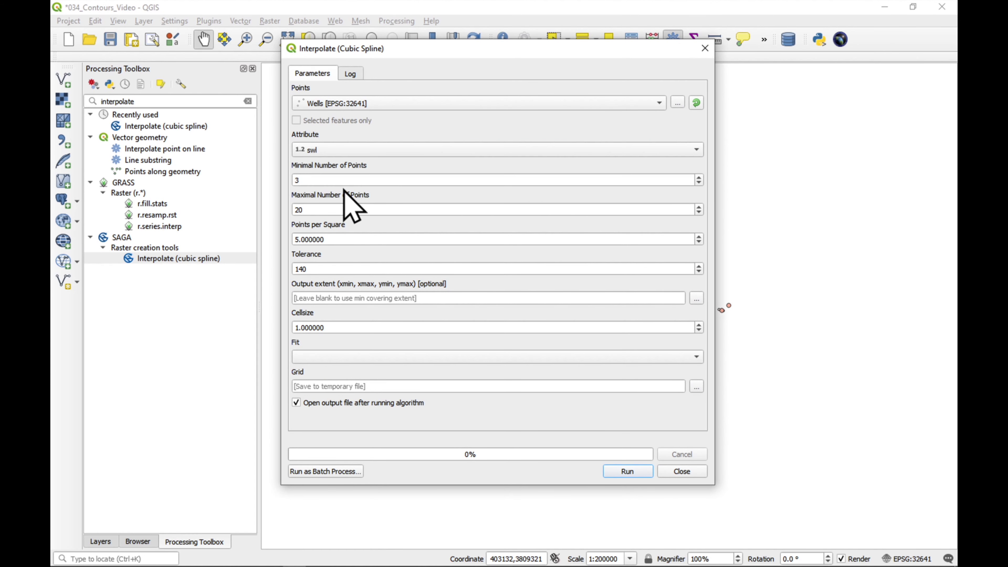
click(322, 179)
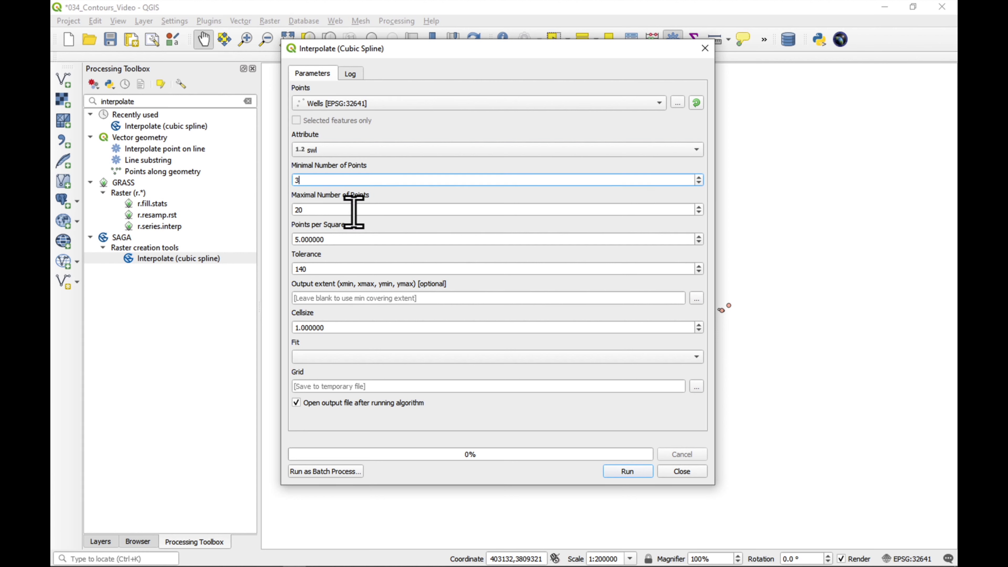
click(349, 209)
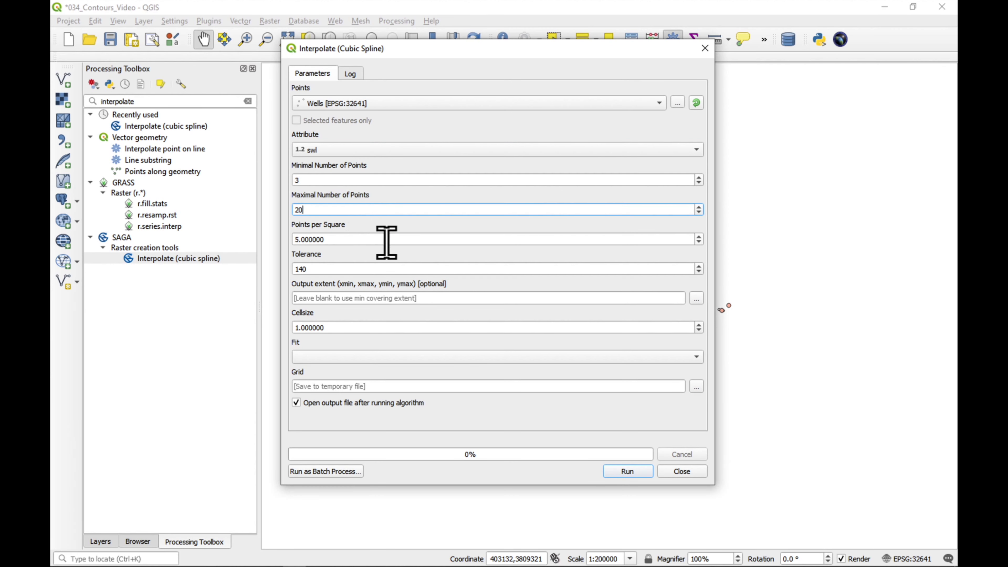
click(371, 239)
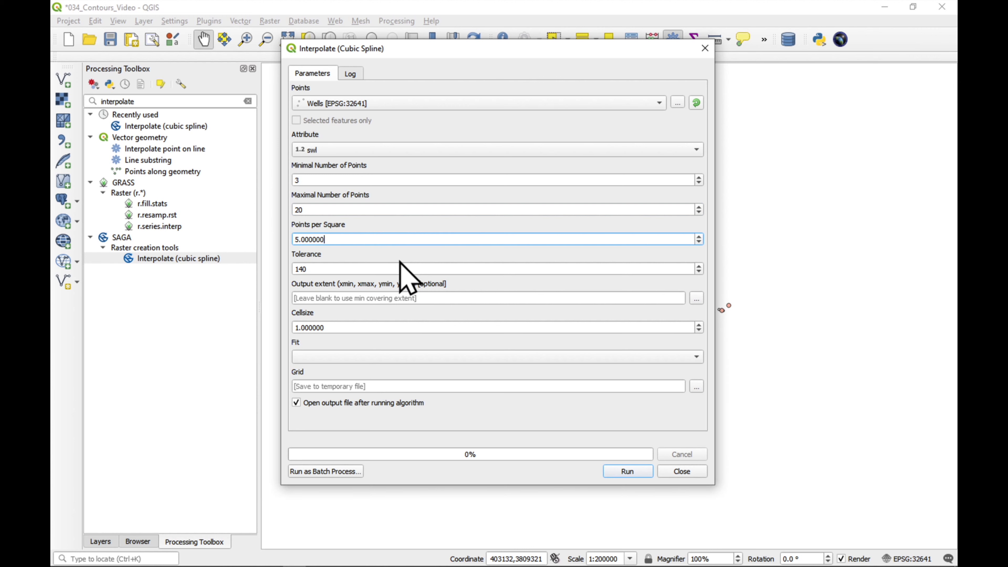
click(348, 269)
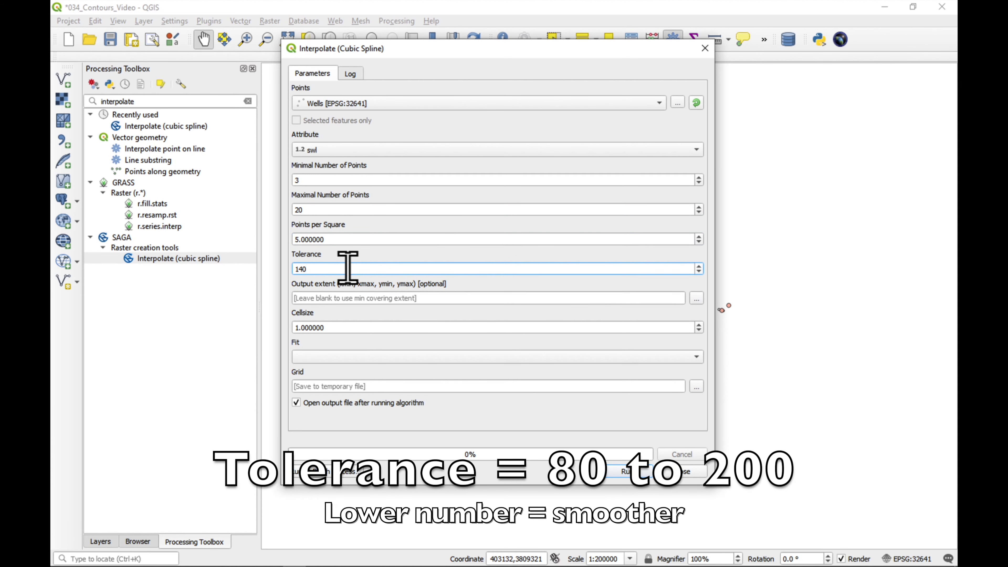
drag(348, 268, 268, 263)
text(60)
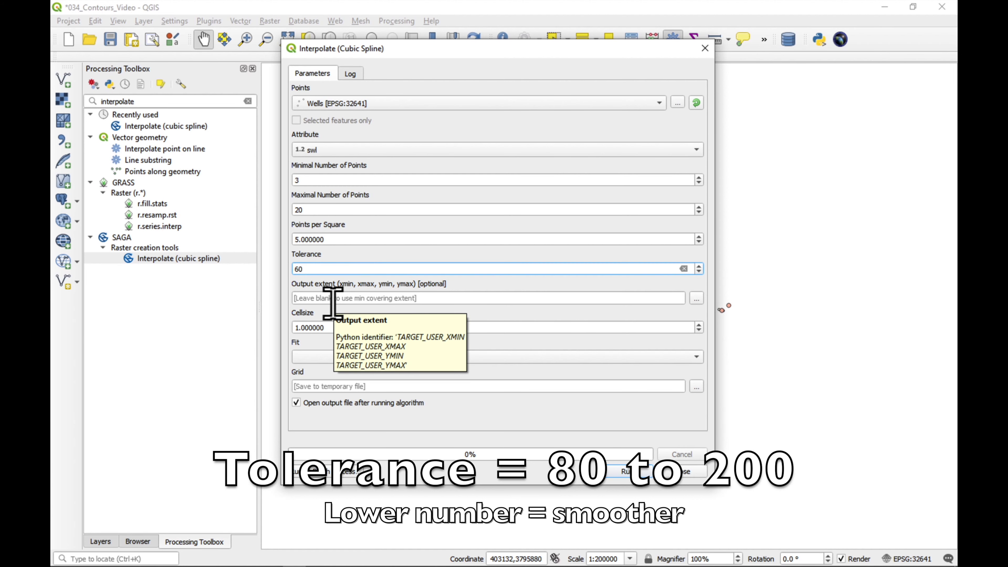
click(333, 301)
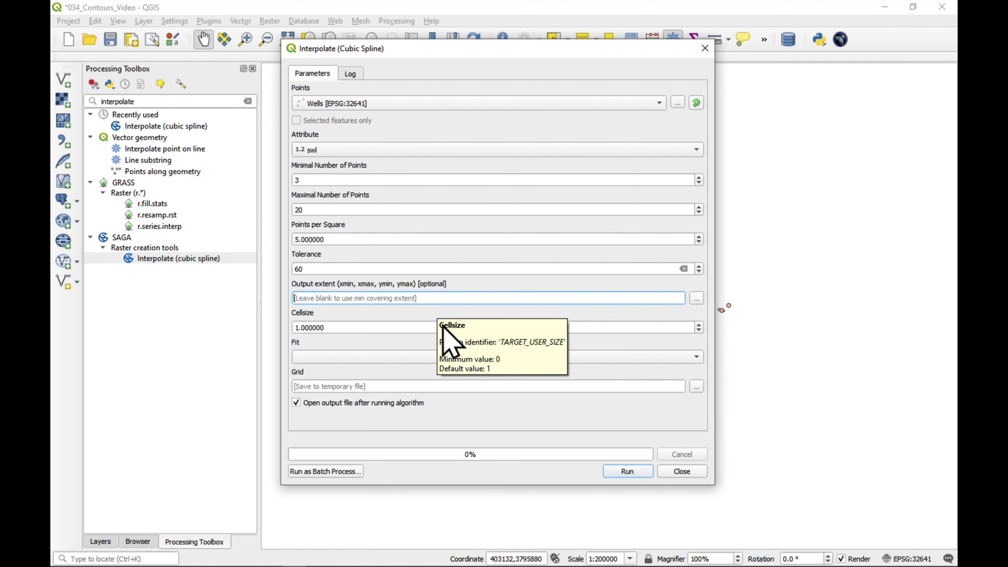
Step: Set cell size to 100 and Fit to nodes, then run the interpolation
click(353, 328)
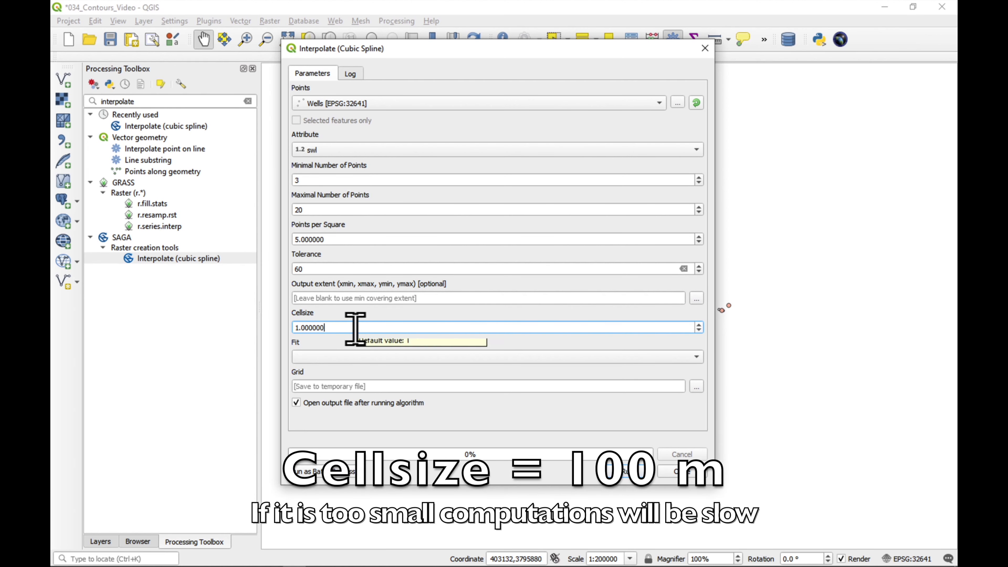
drag(353, 328, 279, 324)
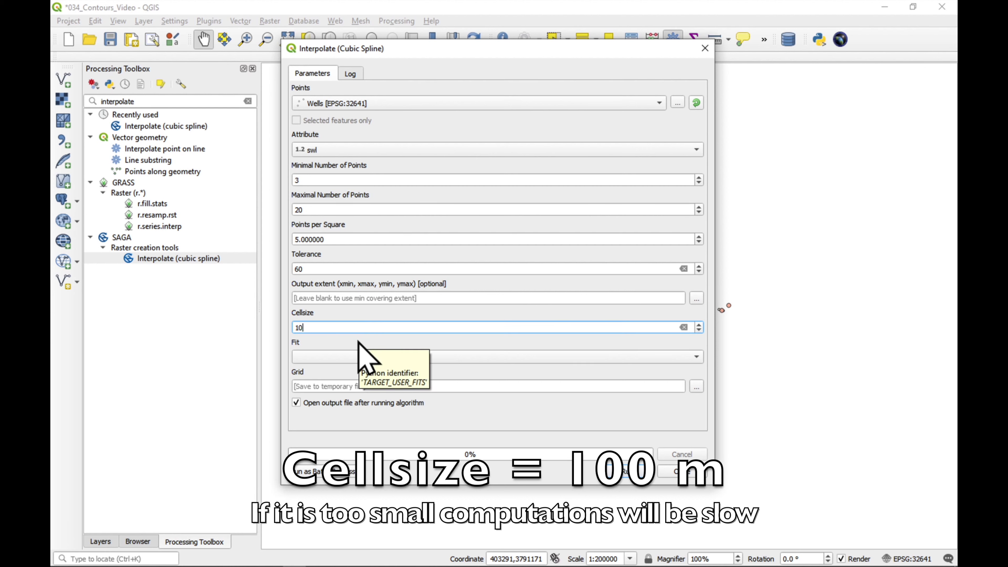
text(100)
click(350, 357)
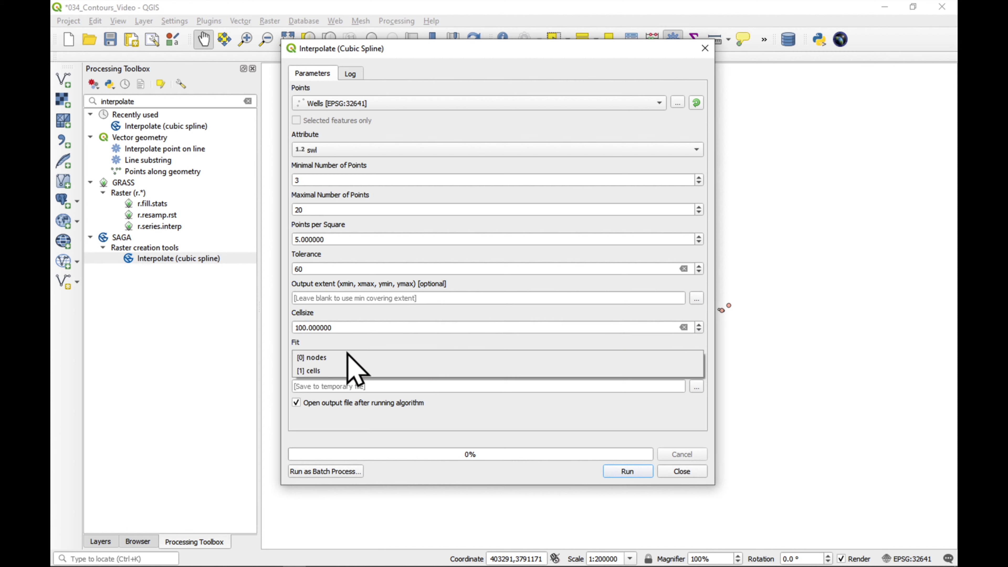
click(346, 356)
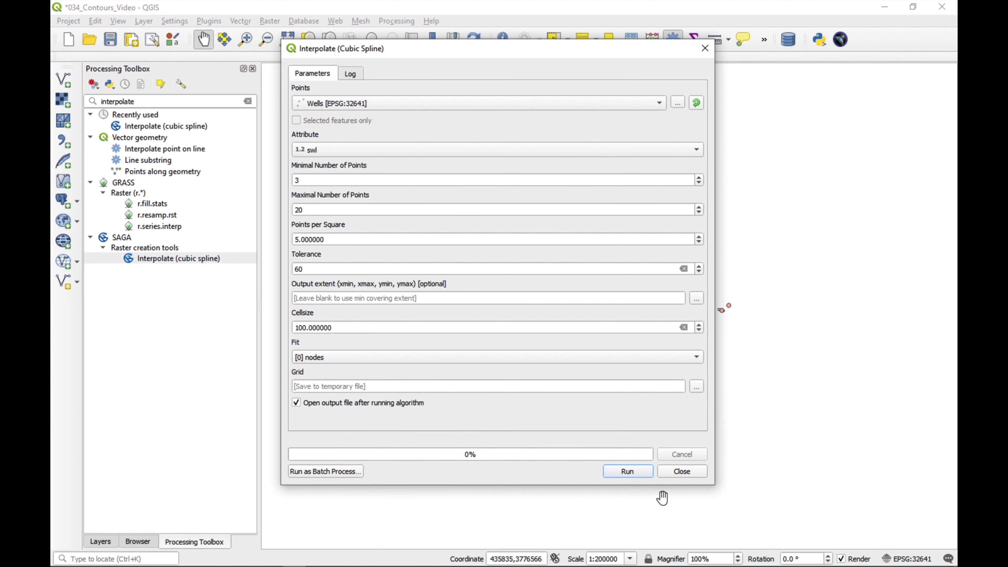
click(640, 478)
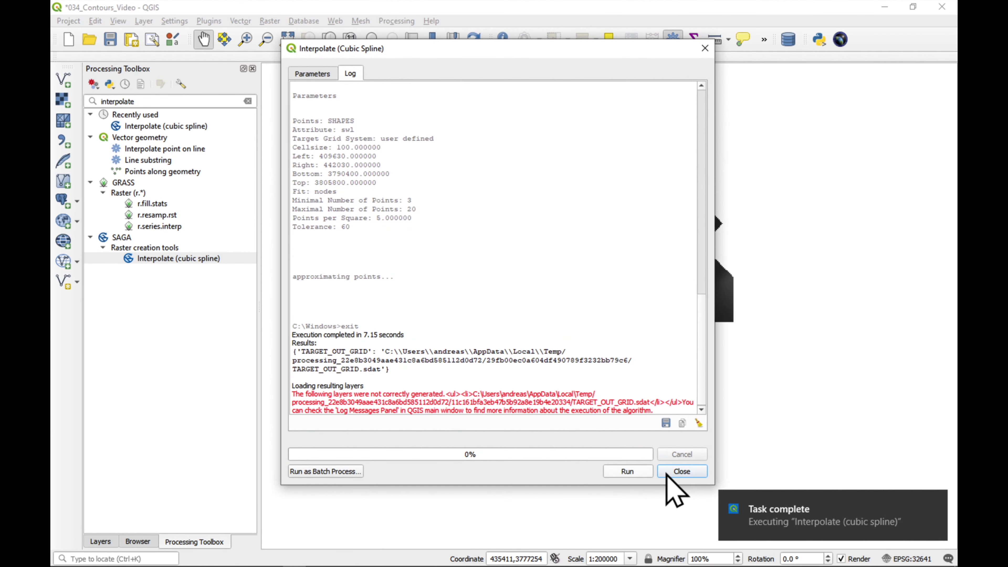
Step: Move the TARGET_OUT_GRID raster below Wells in the layer list and open its properties
click(679, 469)
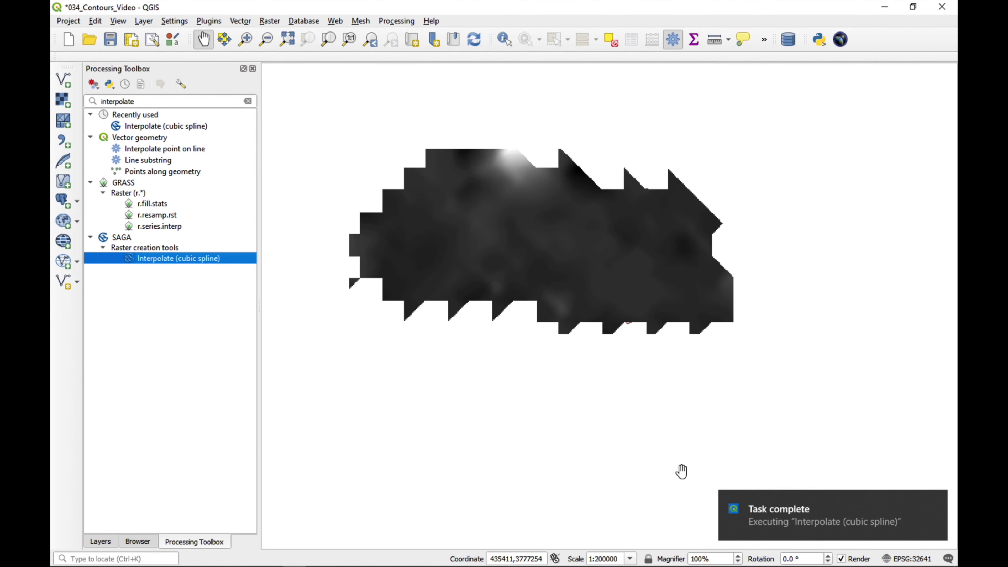
click(97, 541)
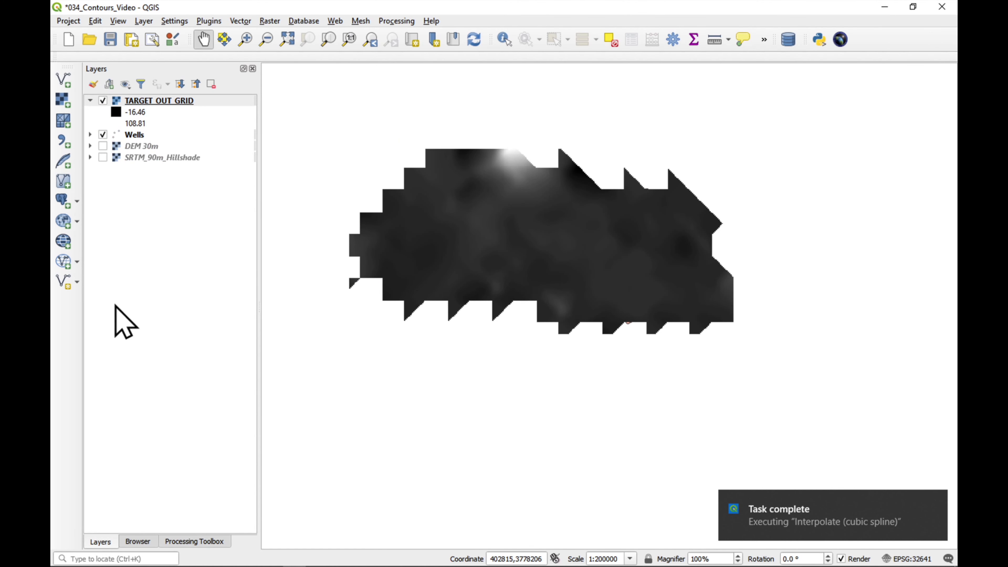
click(90, 100)
click(131, 101)
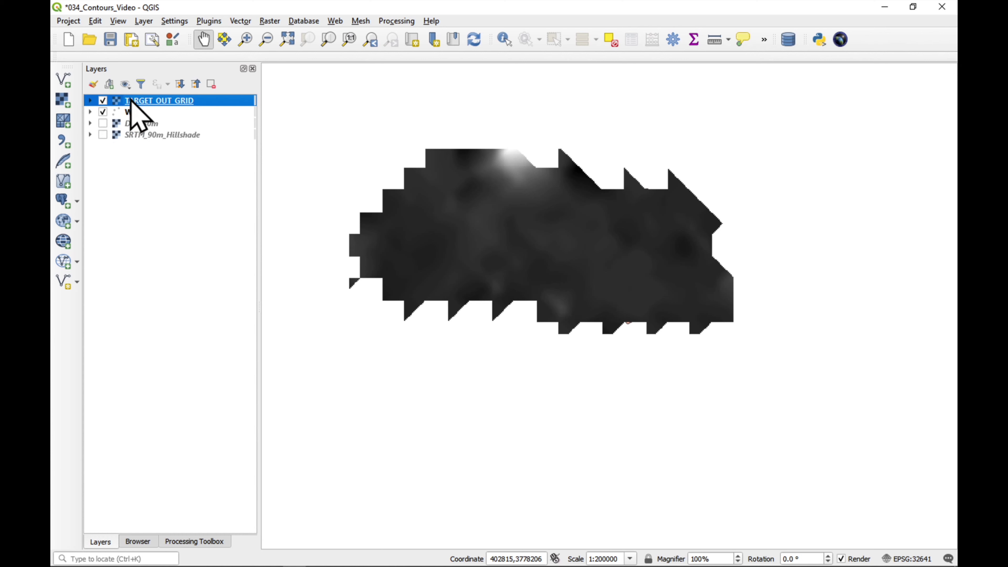
drag(131, 100, 134, 119)
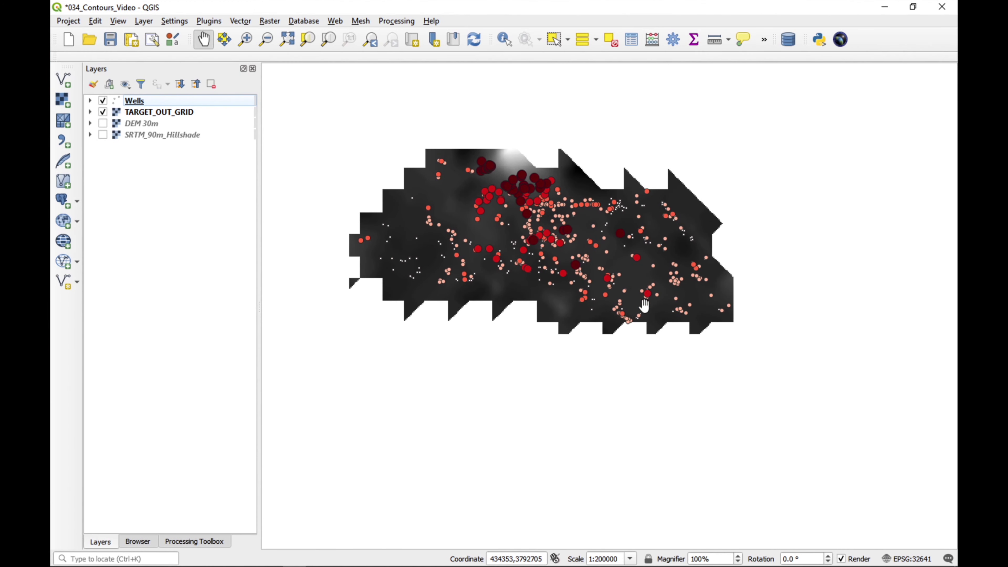
double_click(185, 113)
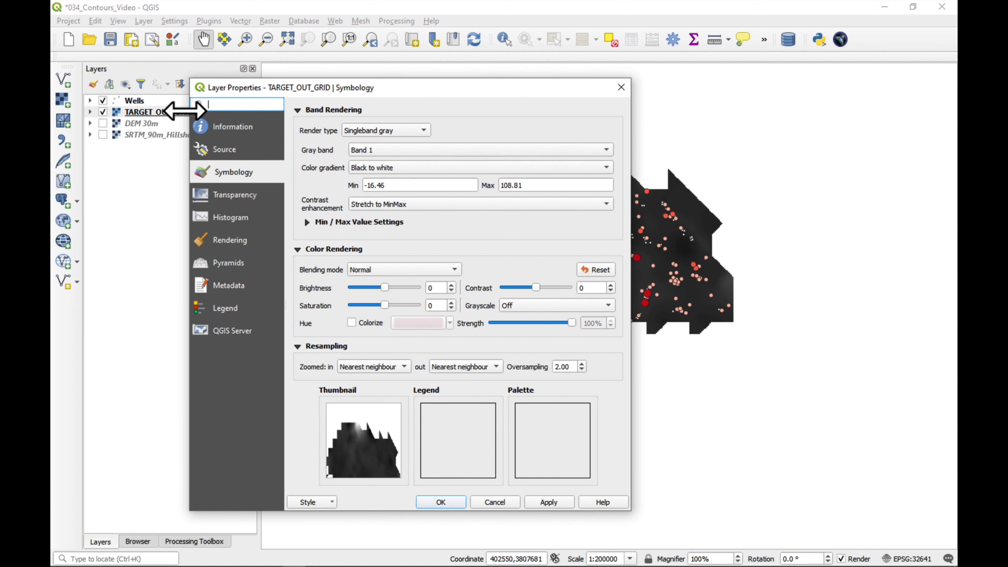
Step: Render TARGET_OUT_GRID as singleband pseudocolor with the inverted RdBu ramp and apply it
click(409, 132)
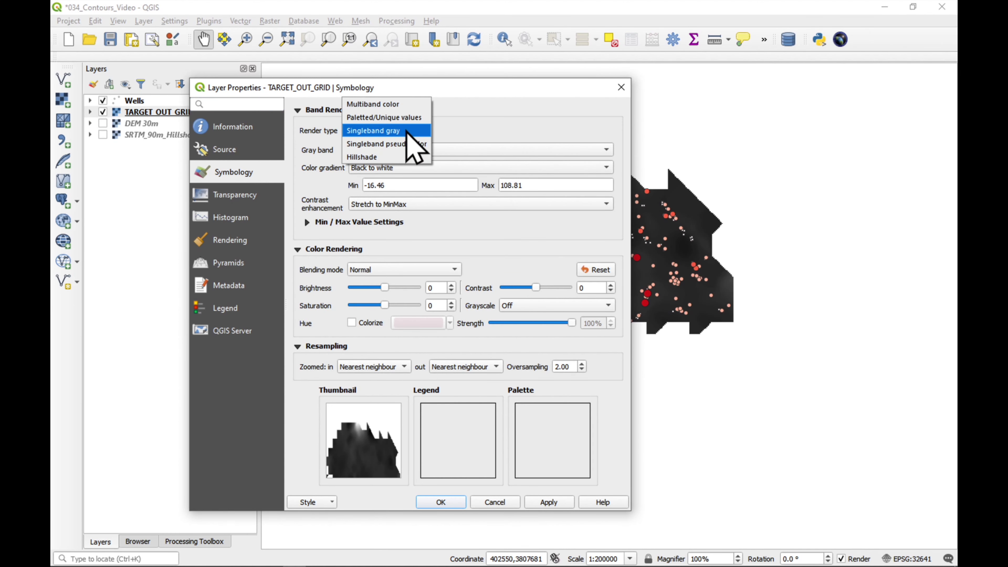
click(420, 144)
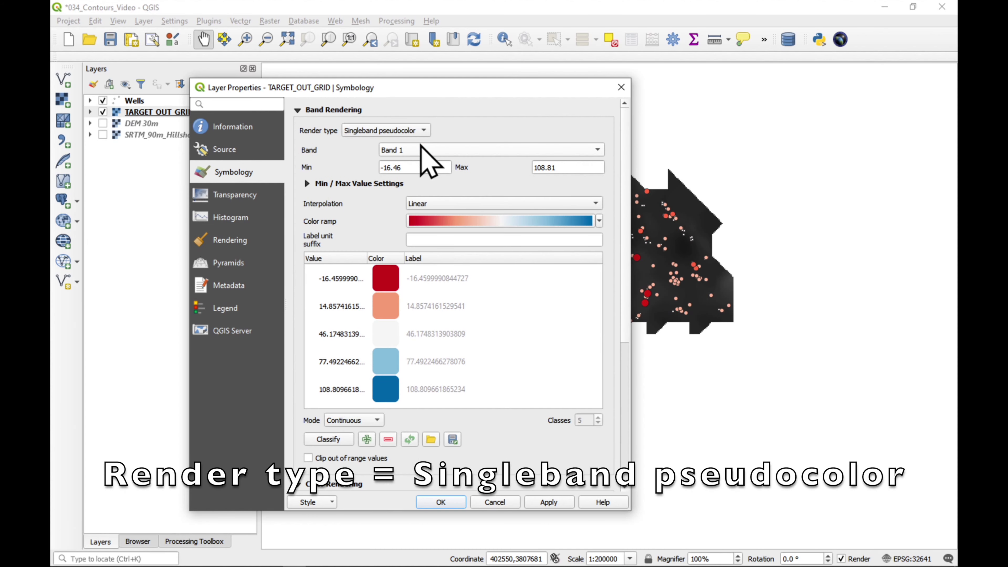
click(599, 221)
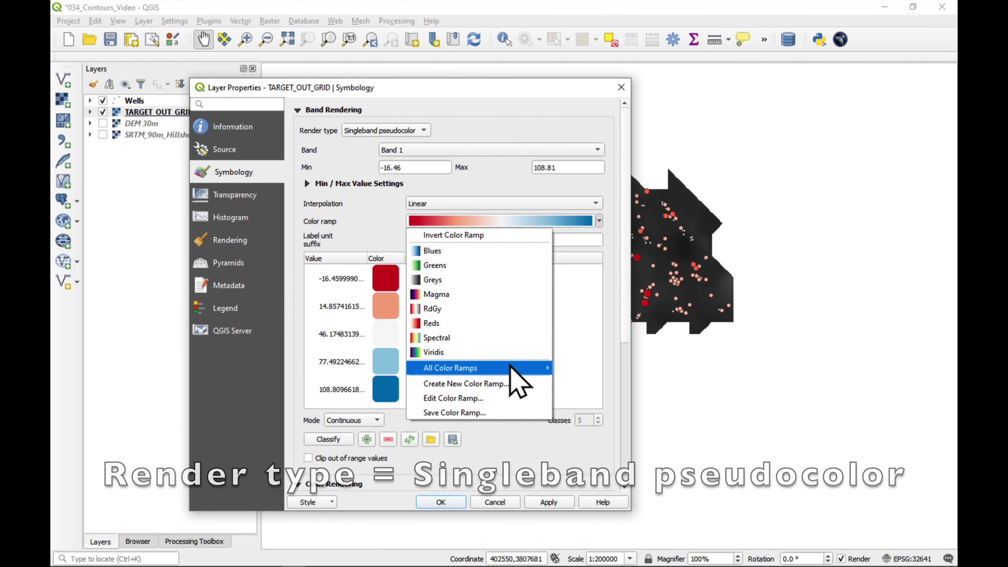
mouse_move(510, 367)
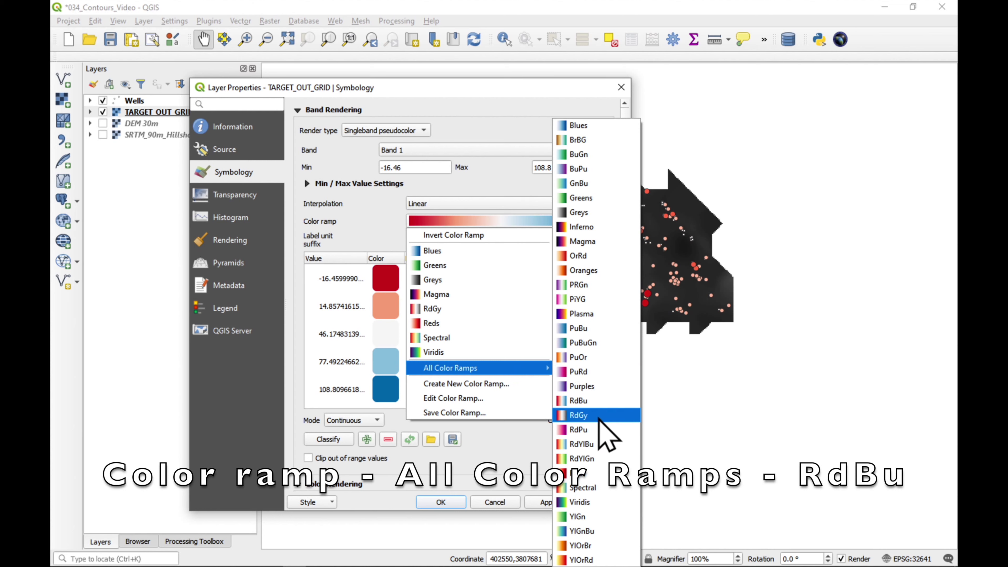
click(602, 401)
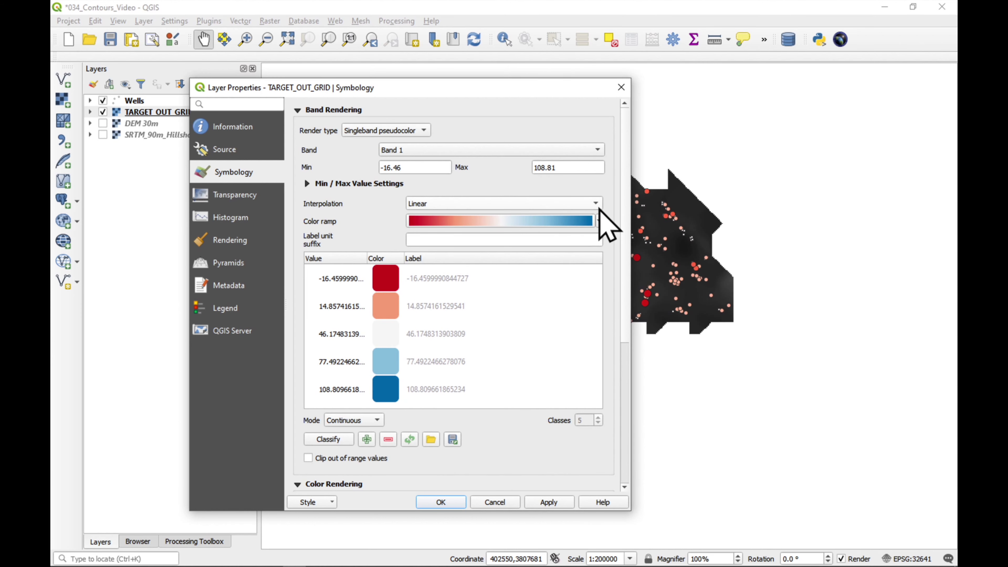
click(599, 221)
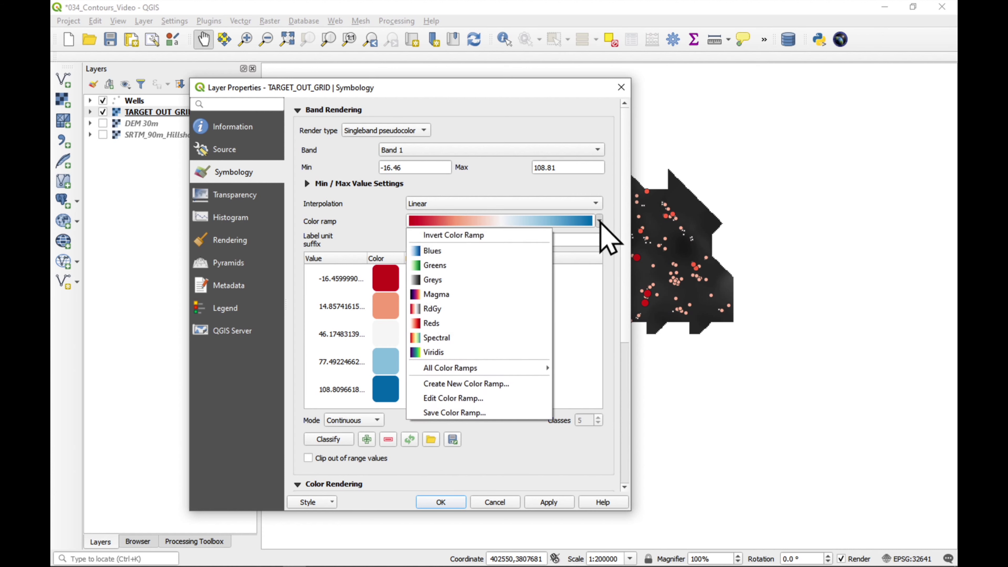
click(541, 238)
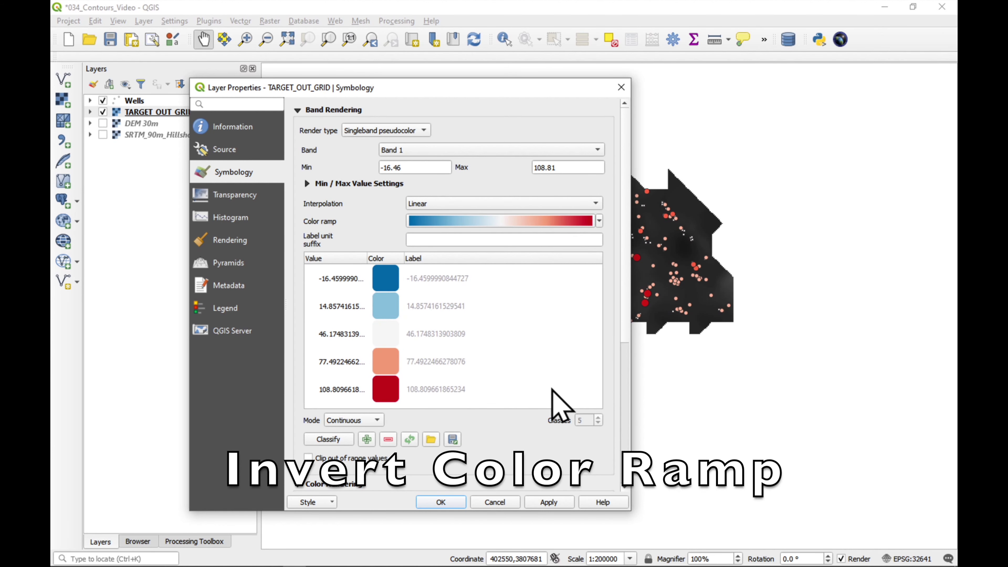
click(556, 503)
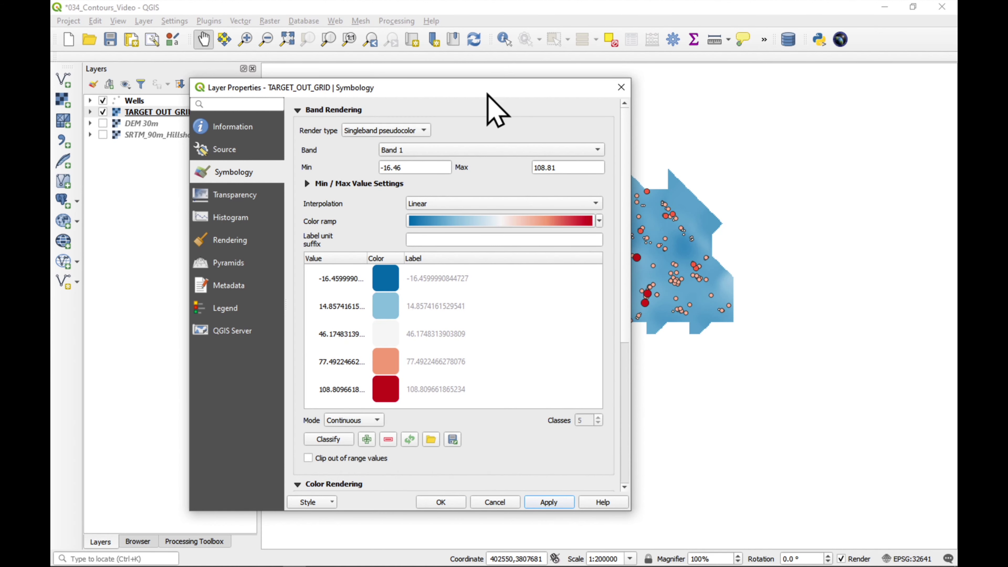
mouse_move(484, 90)
mouse_down()
mouse_move(342, 171)
mouse_move(236, 175)
mouse_move(407, 137)
mouse_move(488, 88)
mouse_up()
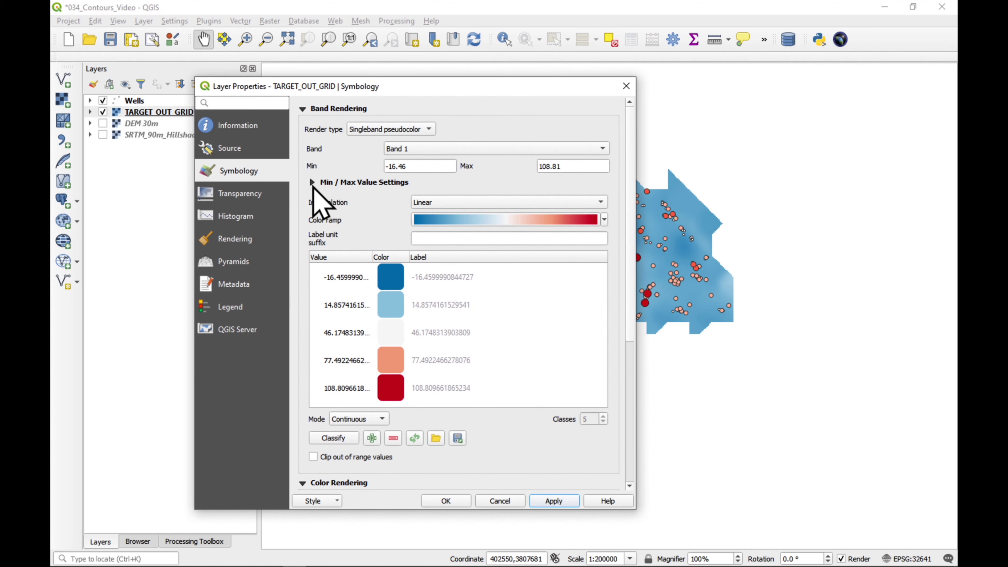
Step: Compute the mean ± standard deviation stretch from the Updated canvas extent and confirm
click(313, 183)
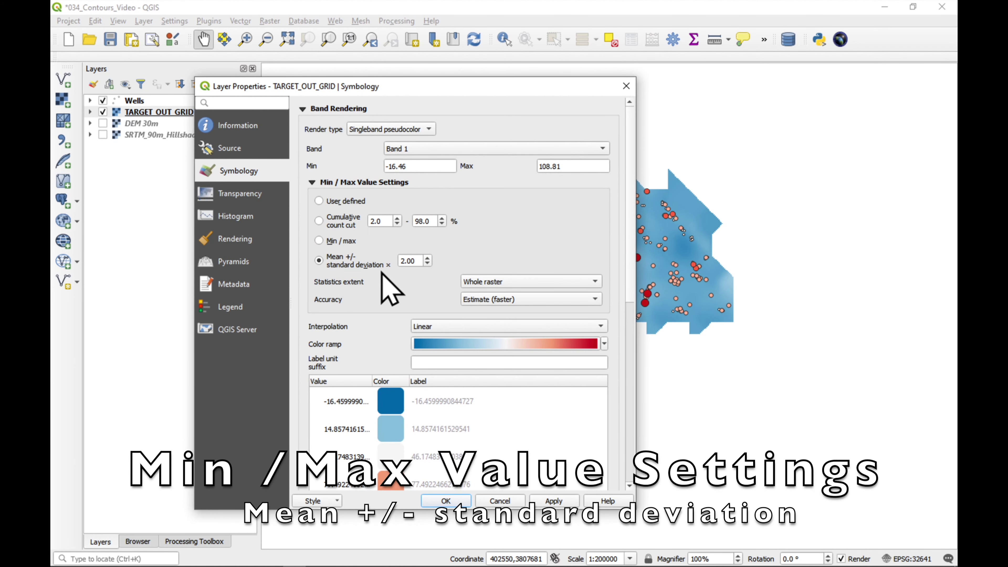
click(496, 283)
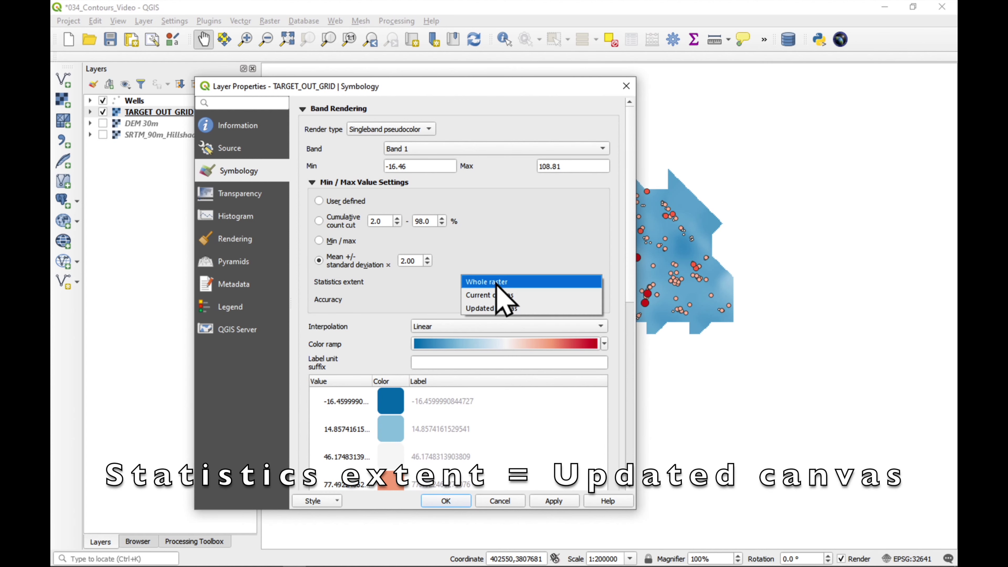
click(516, 309)
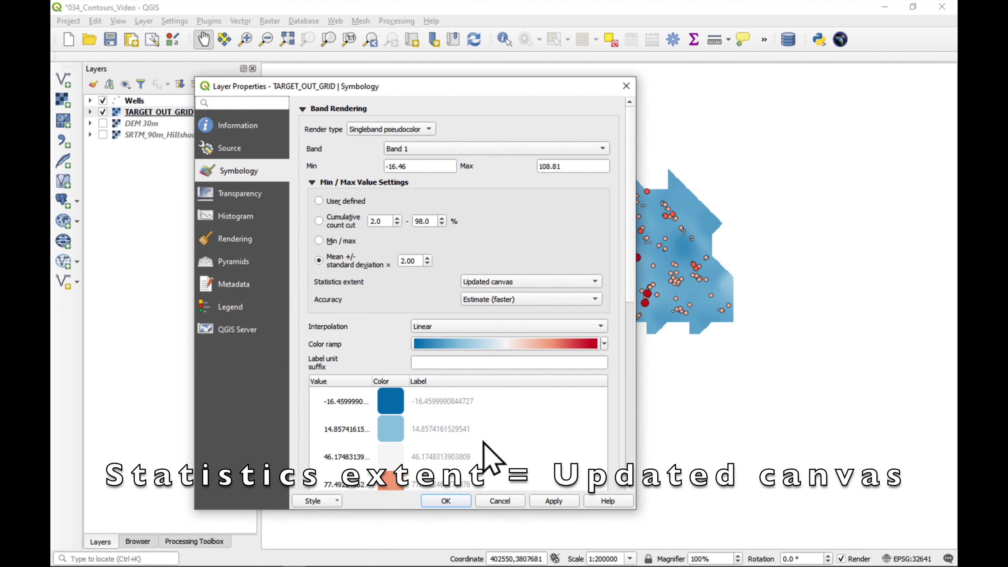
click(447, 502)
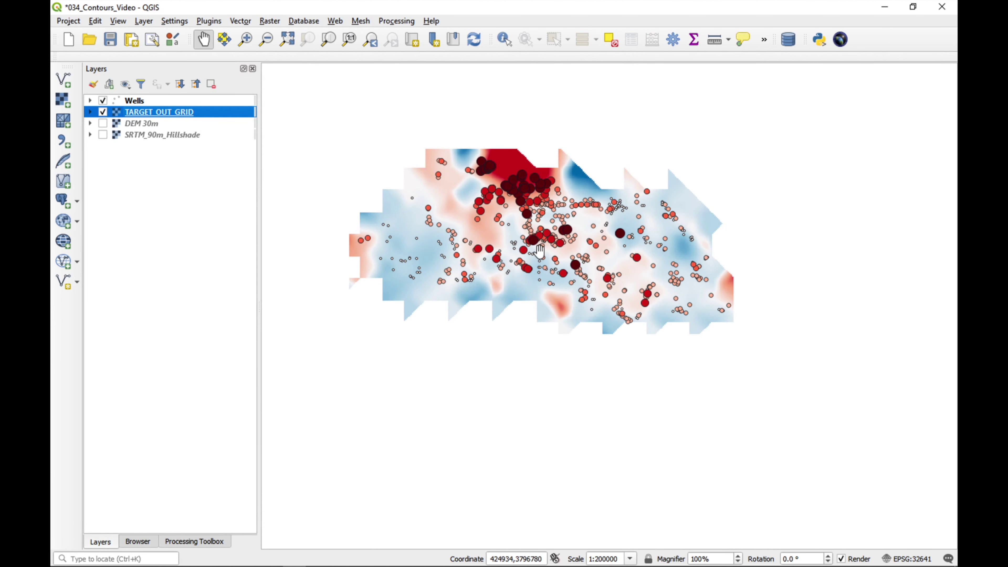
scroll(570, 246, up, 2)
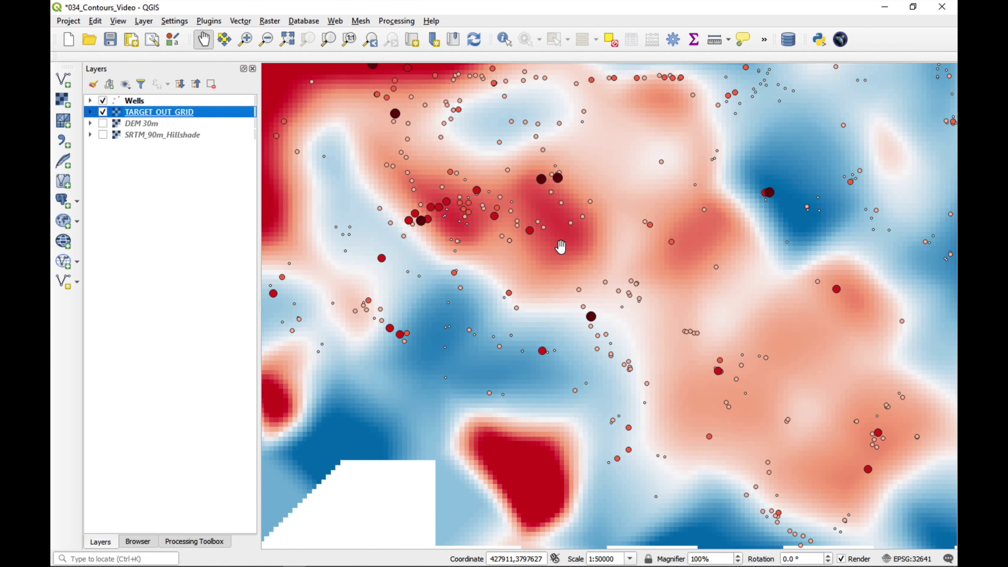
scroll(571, 210, down, 2)
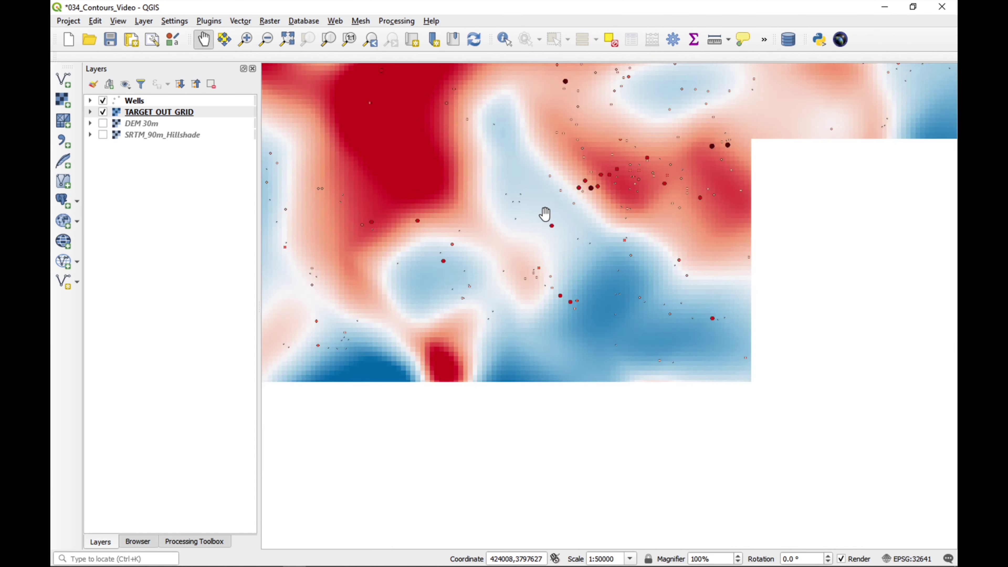
scroll(532, 220, down, 1)
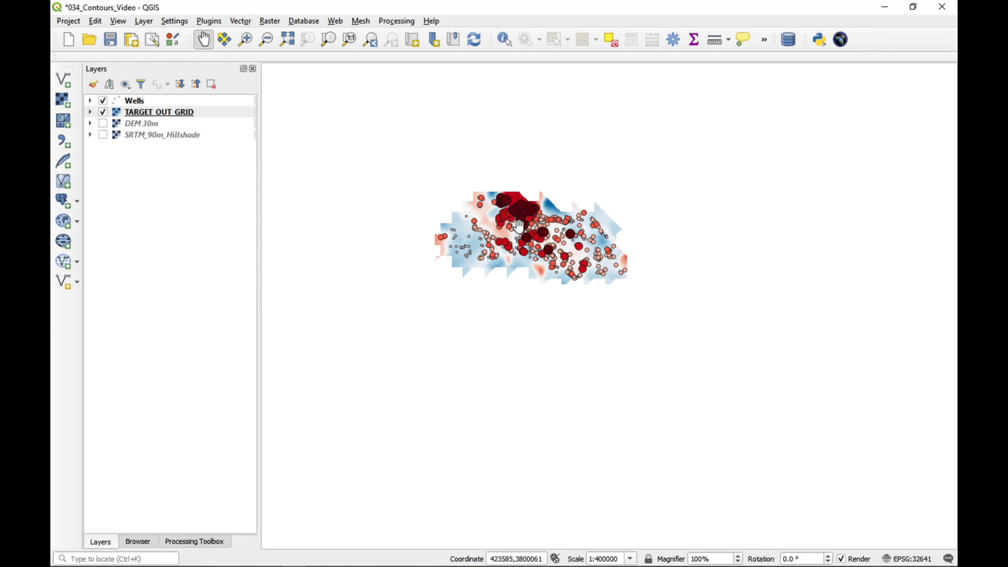
scroll(519, 226, up, 2)
scroll(519, 226, up, 1)
scroll(519, 226, down, 2)
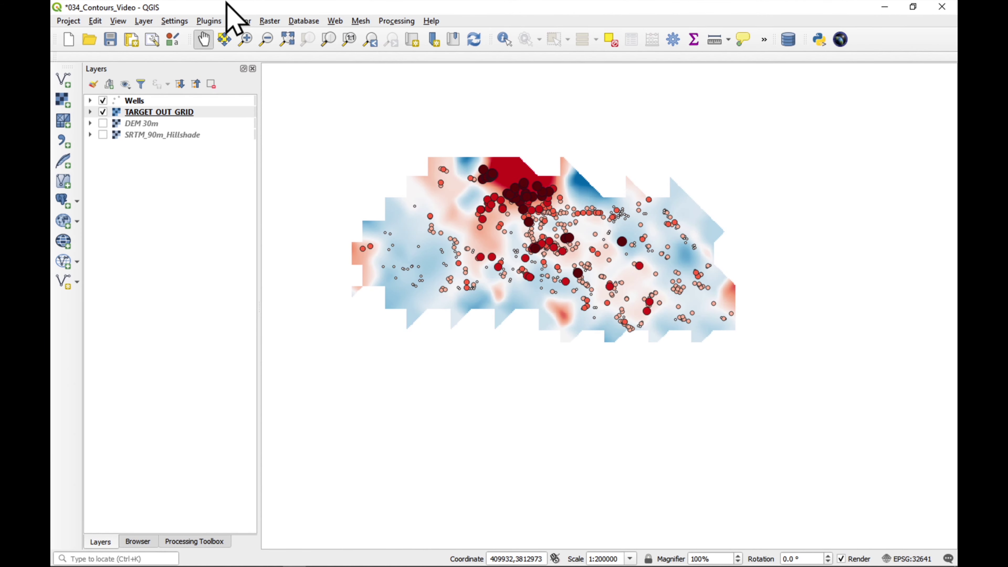
Step: Run Raster Contour on TARGET_OUT_GRID with a 2 m interval between lines
click(164, 113)
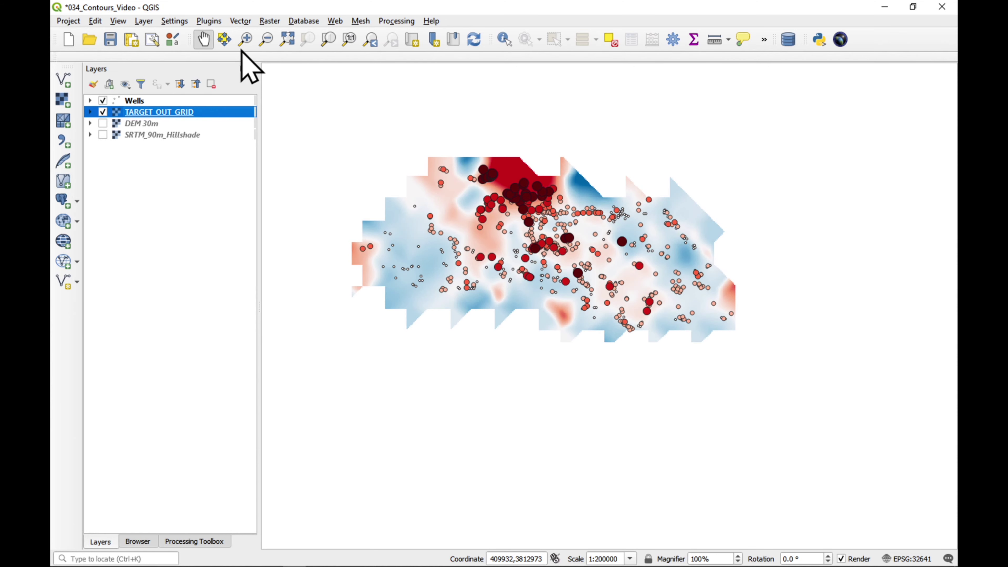
click(270, 21)
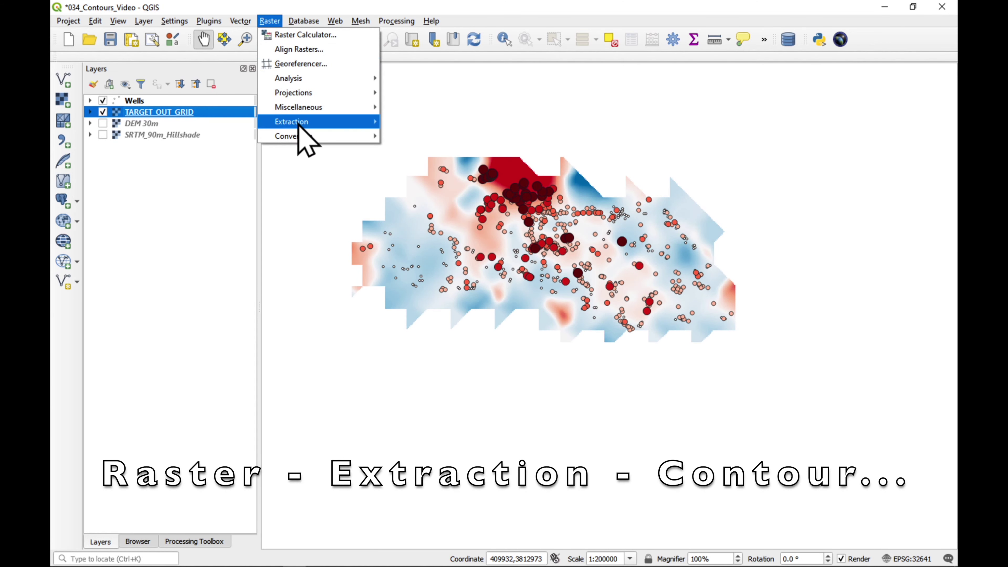
mouse_move(300, 124)
click(414, 151)
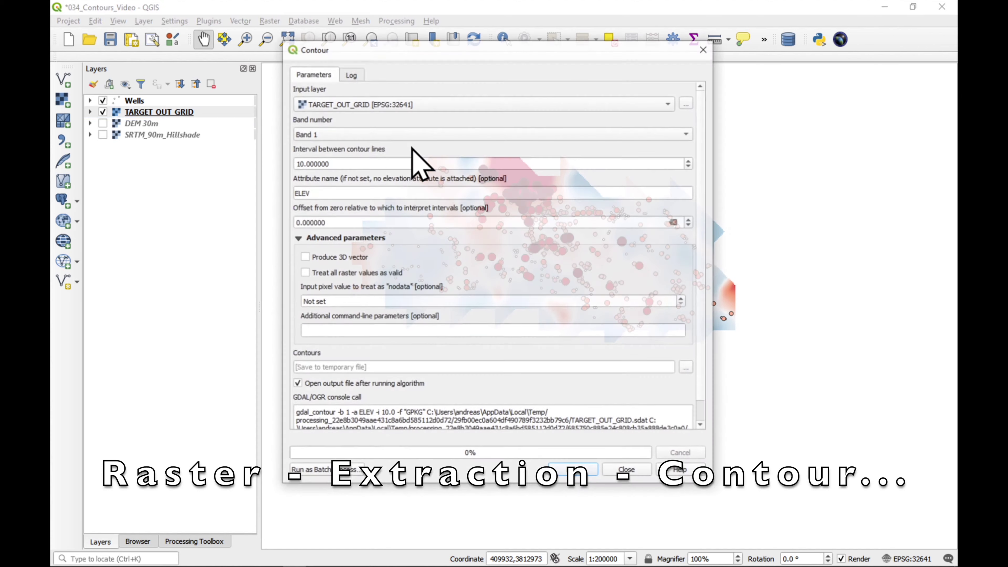
double_click(362, 165)
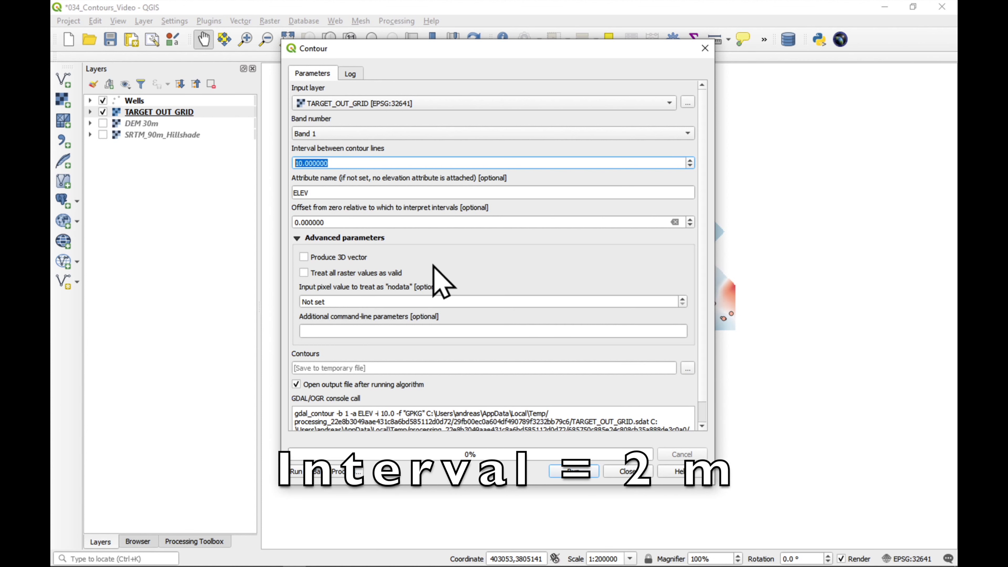
text(2)
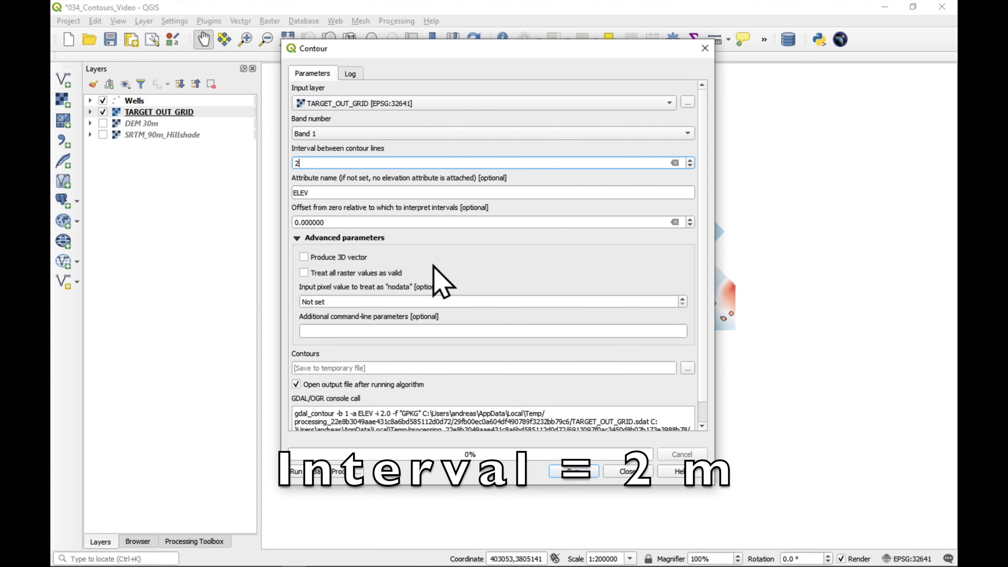
click(576, 472)
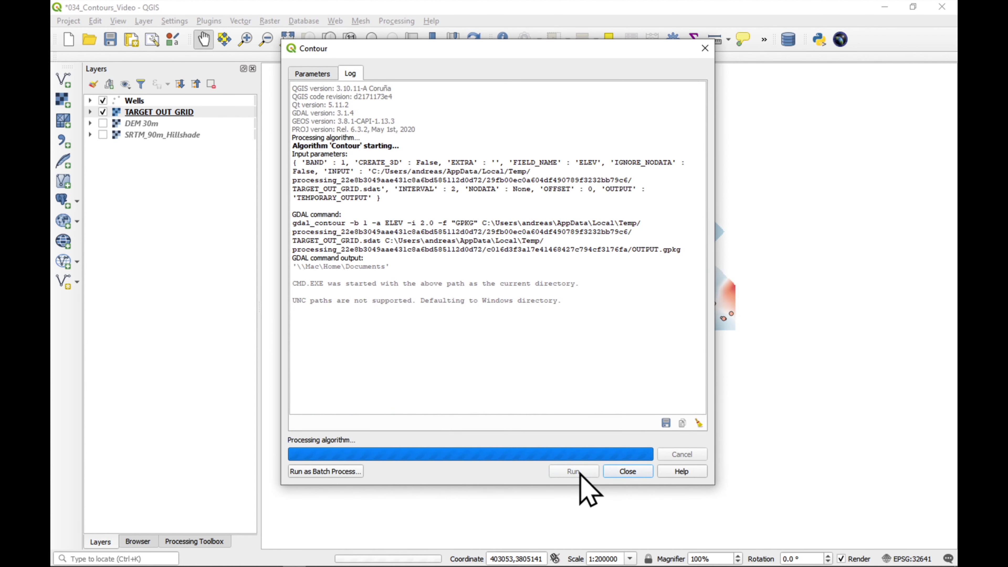
click(623, 471)
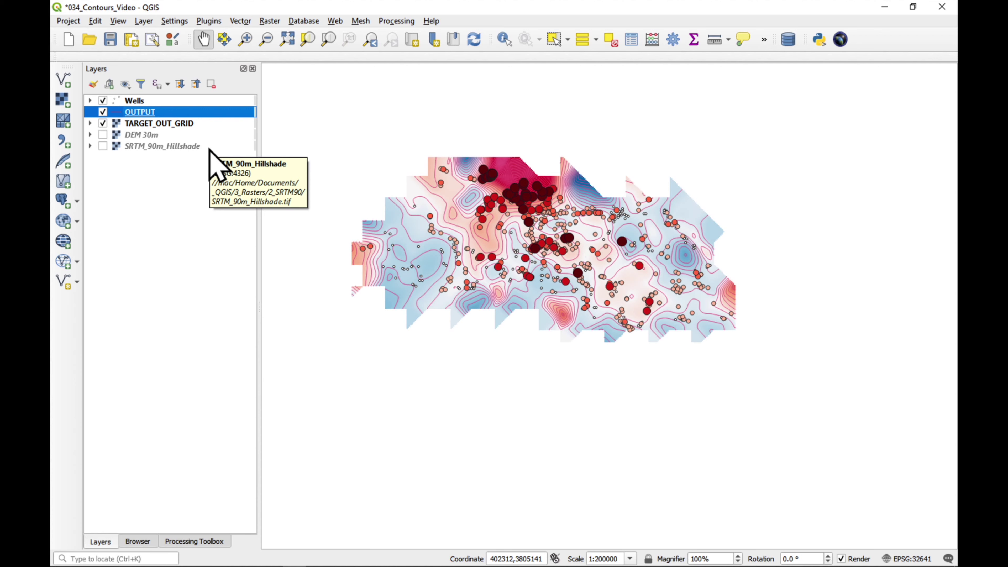
Step: Change the OUTPUT layer's line colour to black in its Symbology settings
double_click(139, 113)
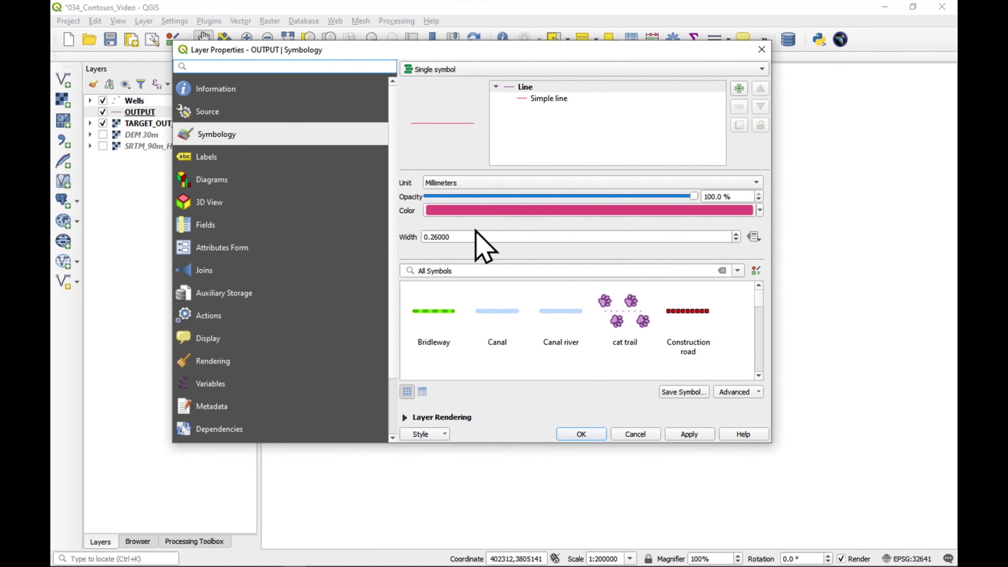
click(760, 211)
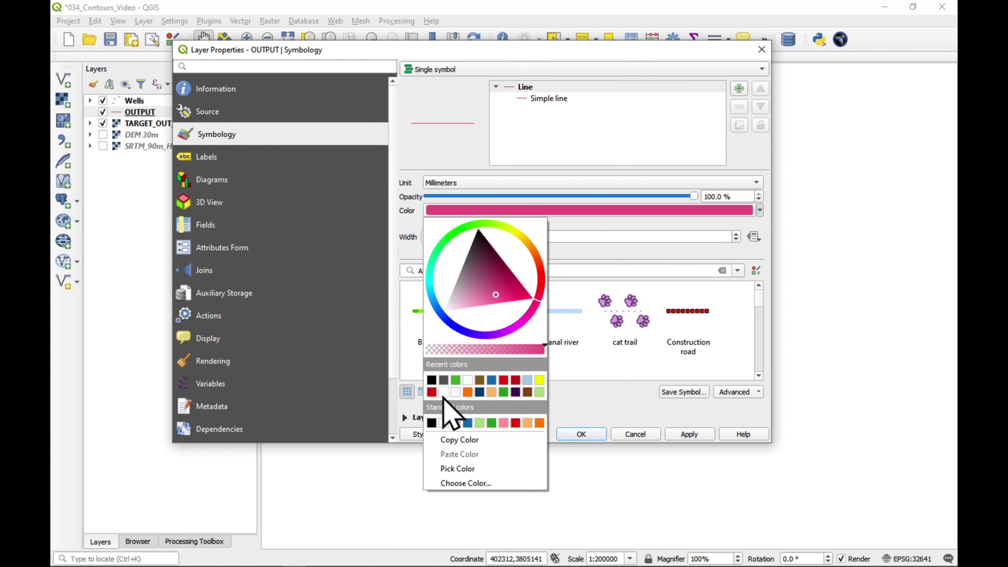
click(429, 378)
click(581, 434)
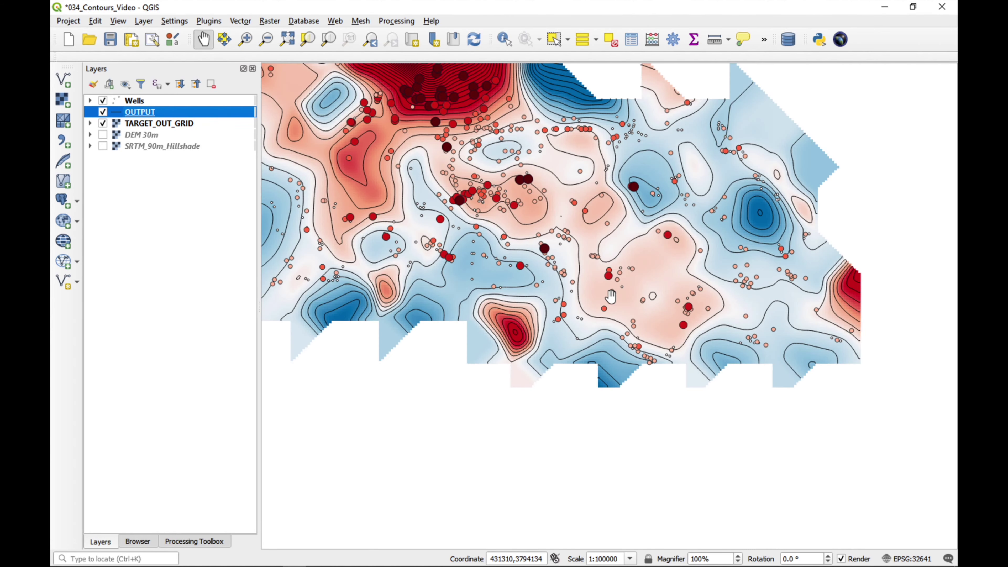
scroll(611, 296, down, 1)
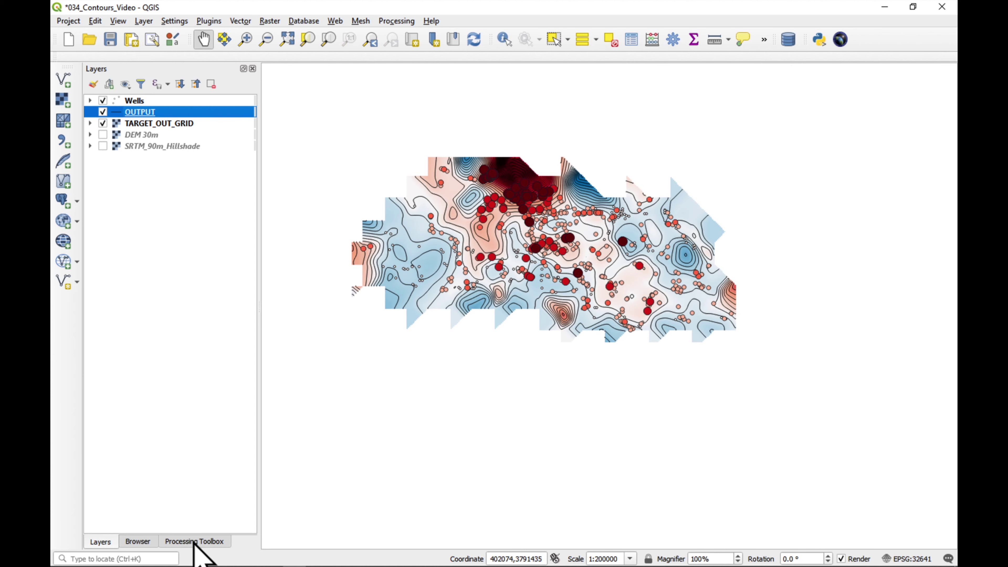
Step: Search 'conca' in the Processing Toolbox and open Concave hull (alpha shapes)
click(185, 542)
click(247, 101)
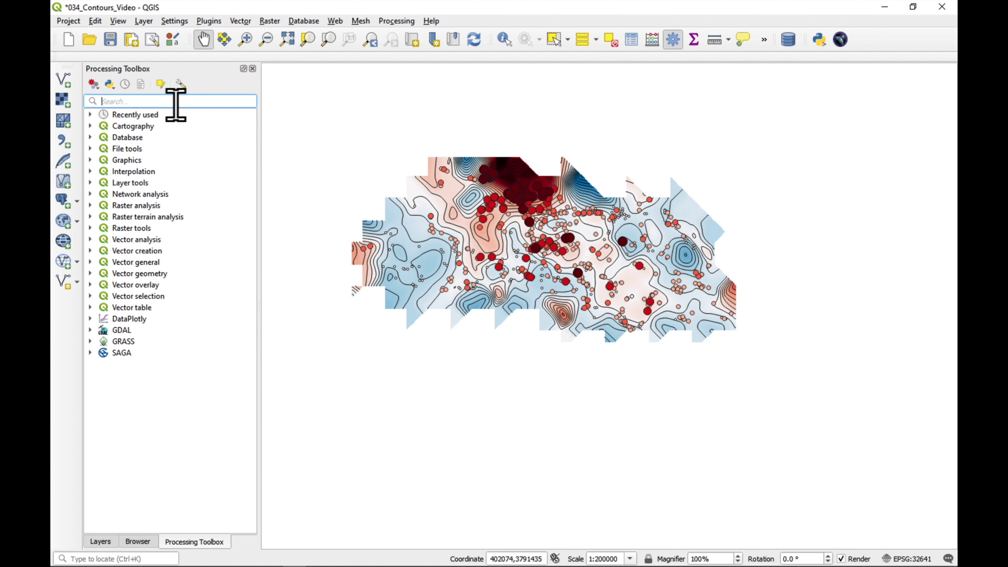
text(co)
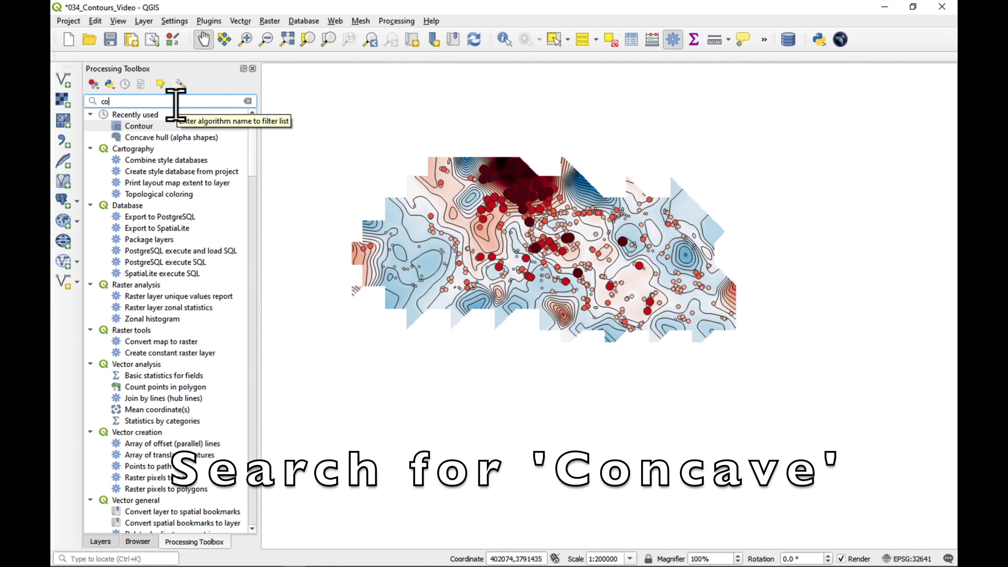
text(nca)
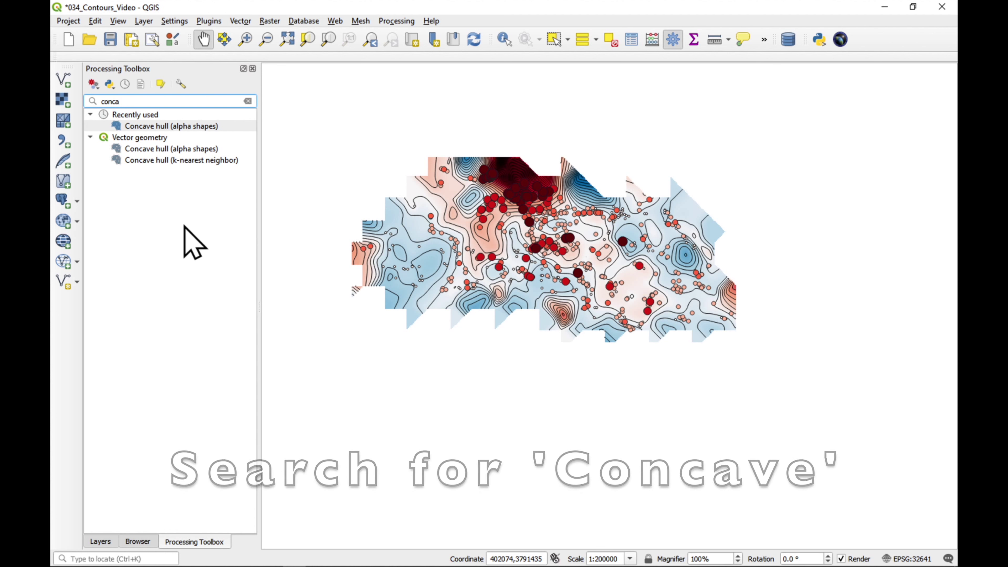
click(178, 150)
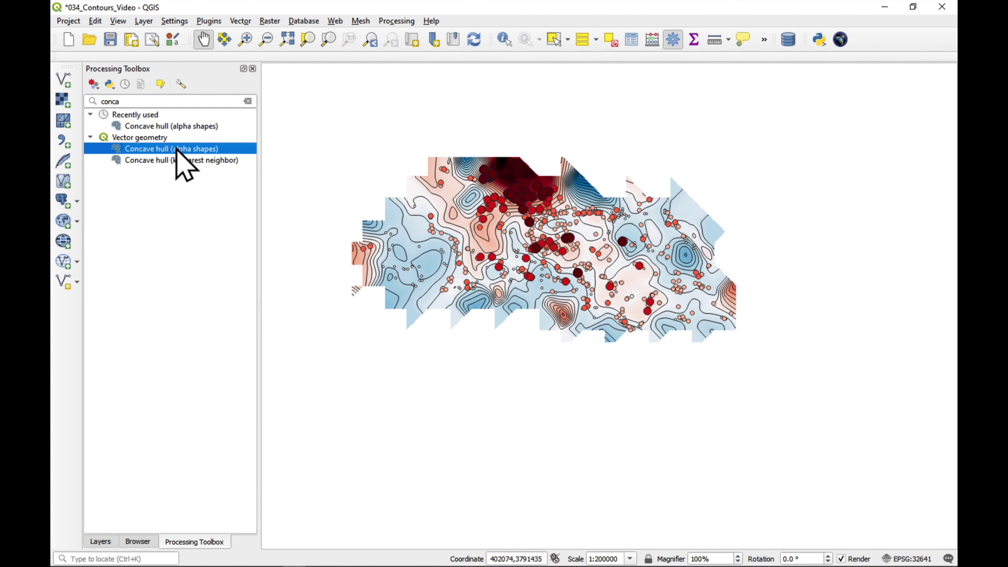
double_click(222, 149)
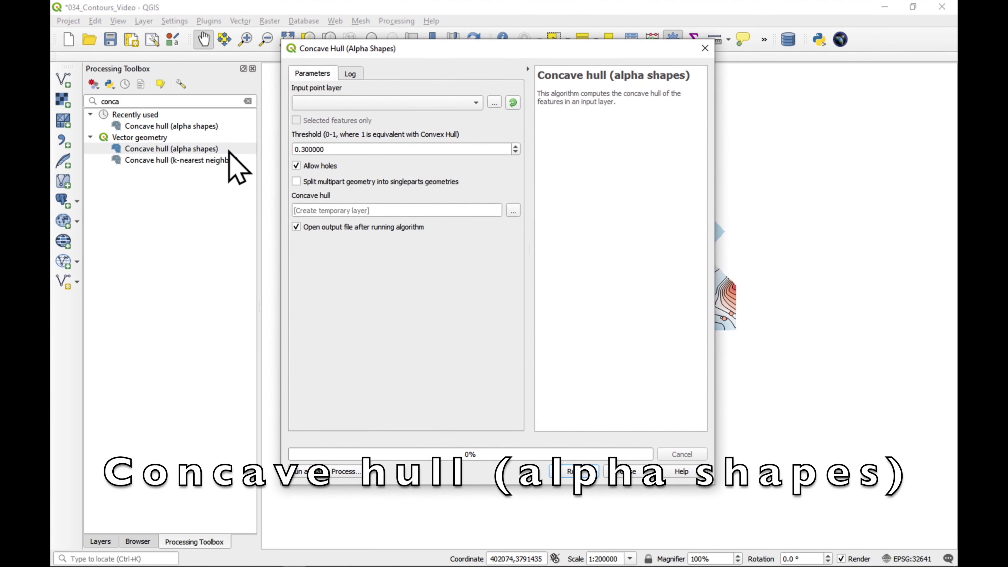
Step: Run the concave hull on Wells with threshold 0.3 and holes disallowed
click(437, 102)
click(430, 104)
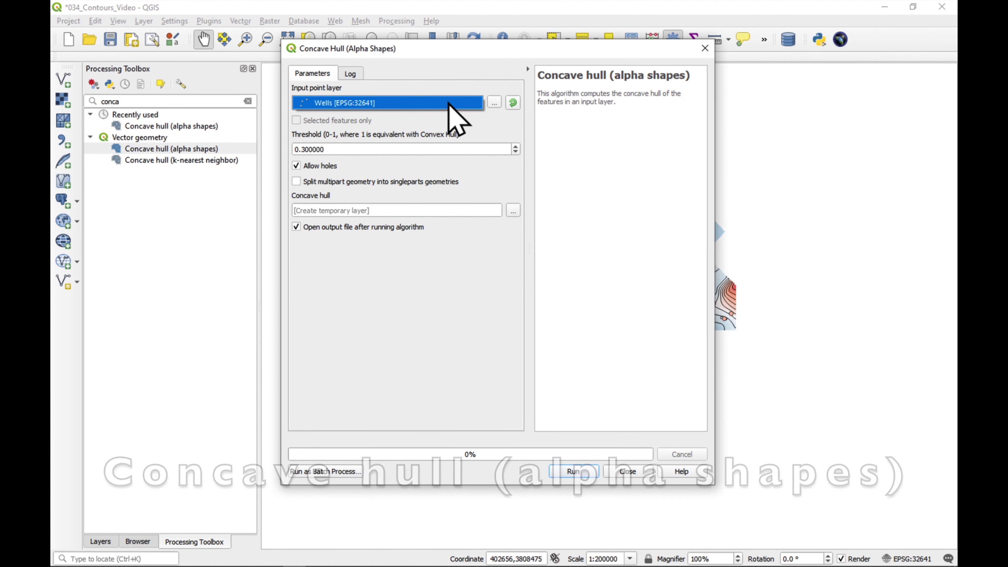
click(428, 103)
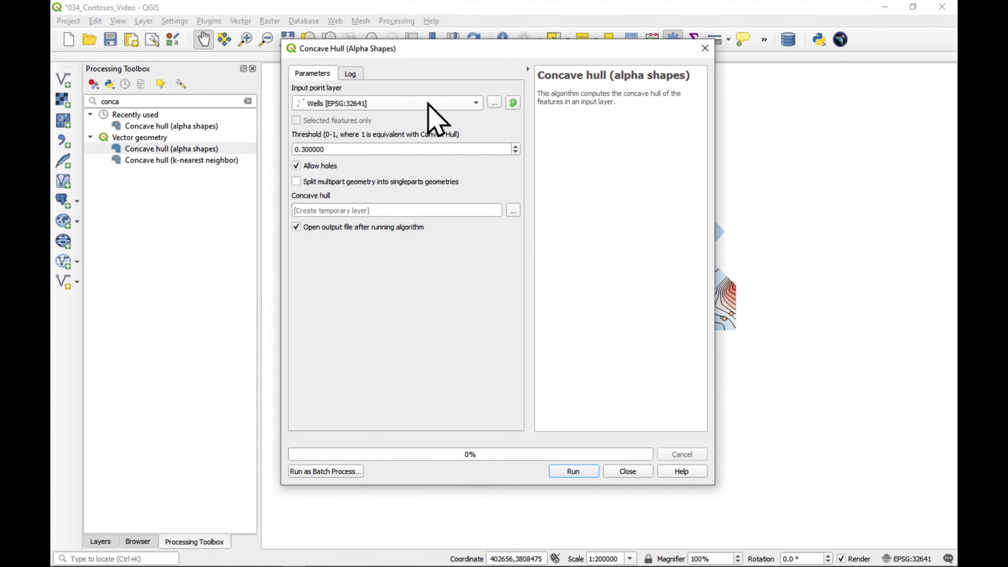
click(356, 149)
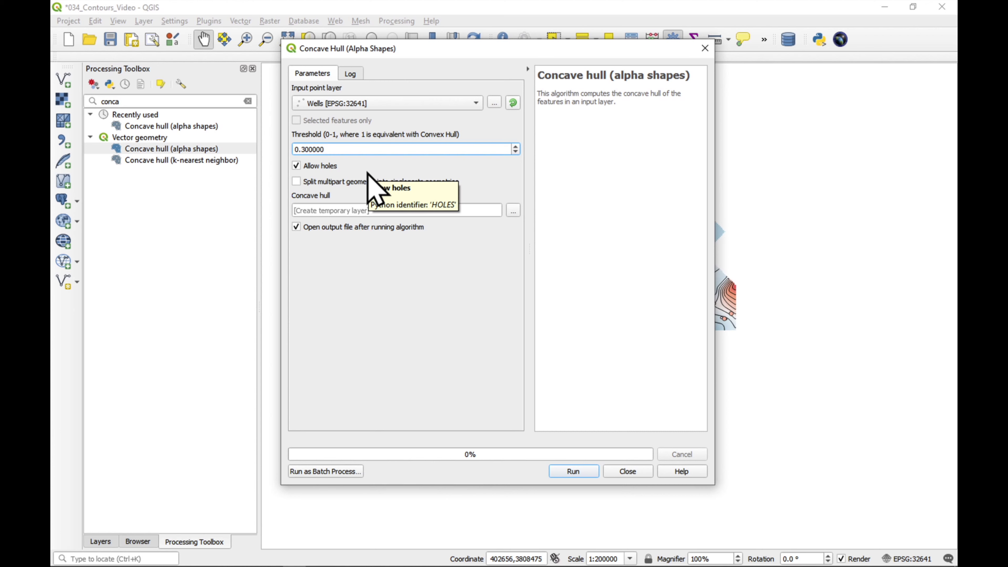
click(297, 166)
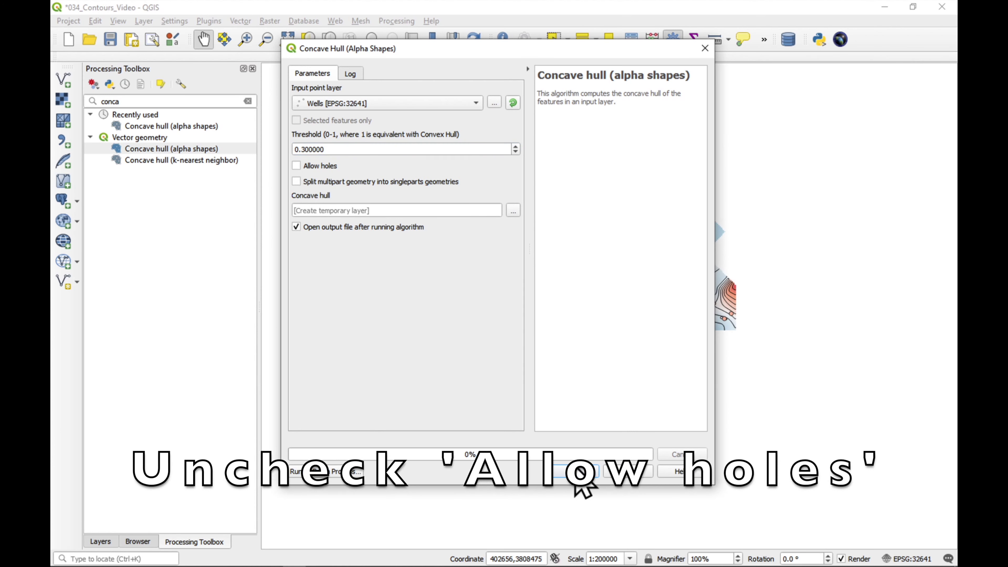
click(577, 472)
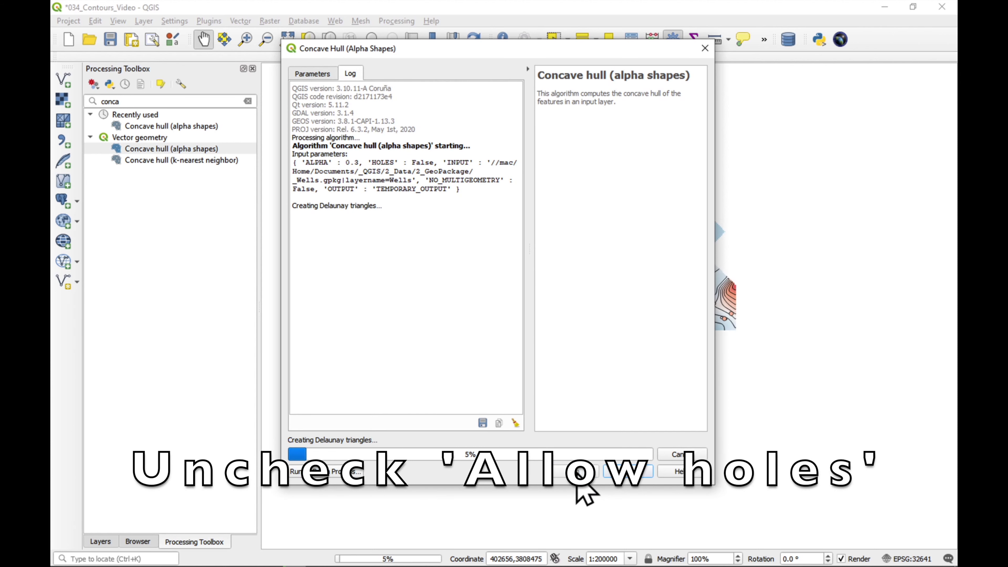
click(627, 472)
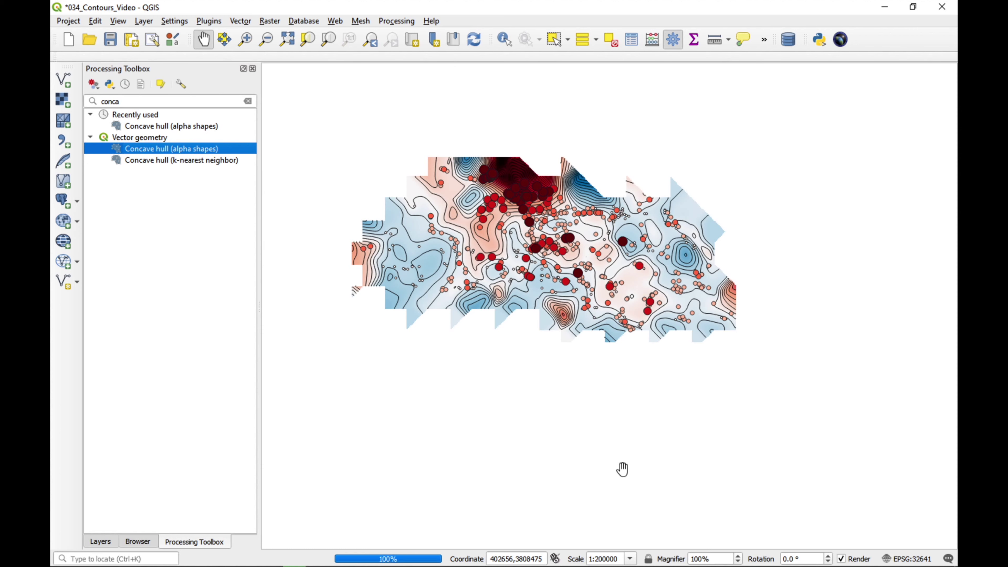
Step: Return to the layer list and zoom and pan the map to inspect the concave hull edges
click(102, 542)
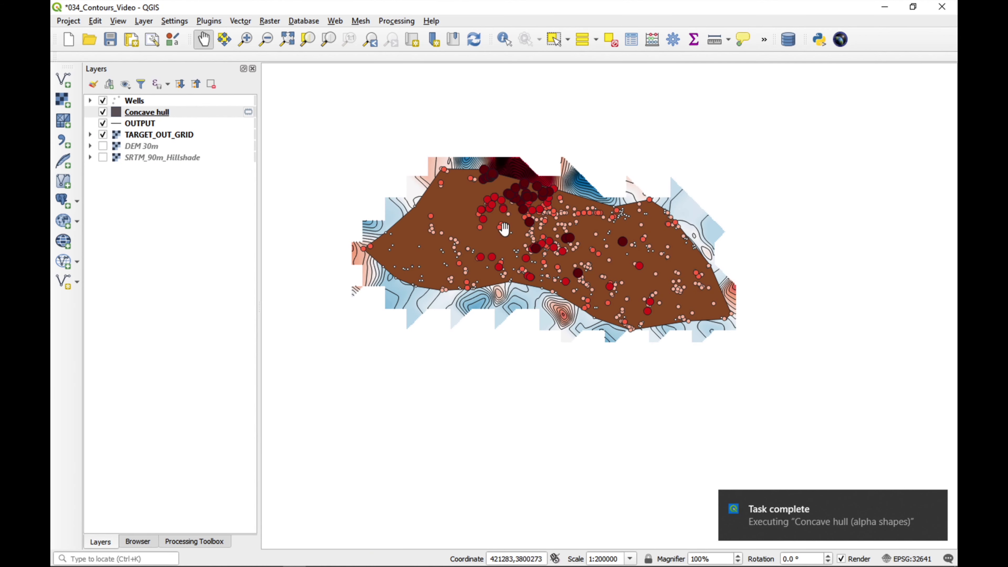
scroll(509, 228, up, 1)
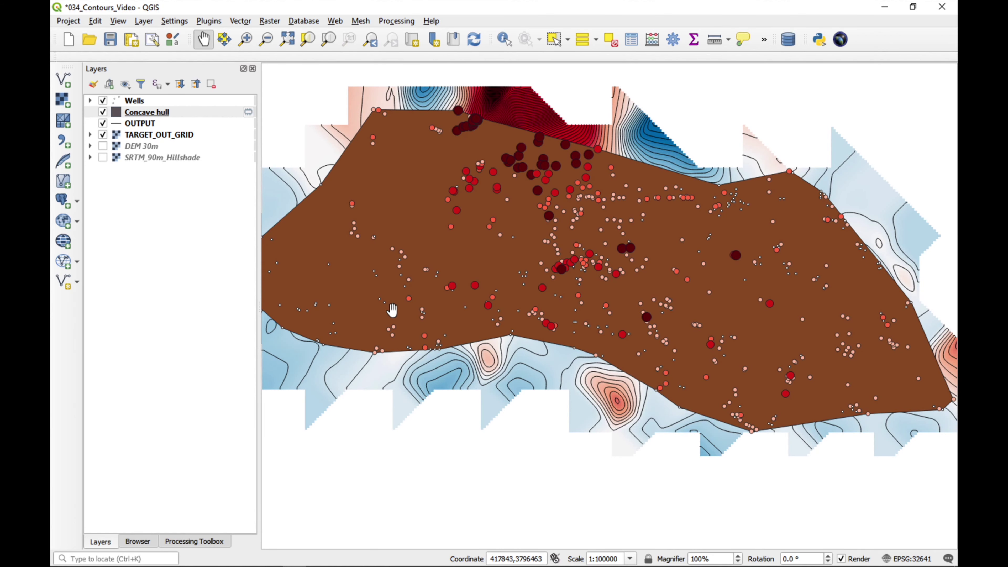
mouse_move(392, 309)
mouse_down()
mouse_move(525, 259)
mouse_move(392, 314)
mouse_up()
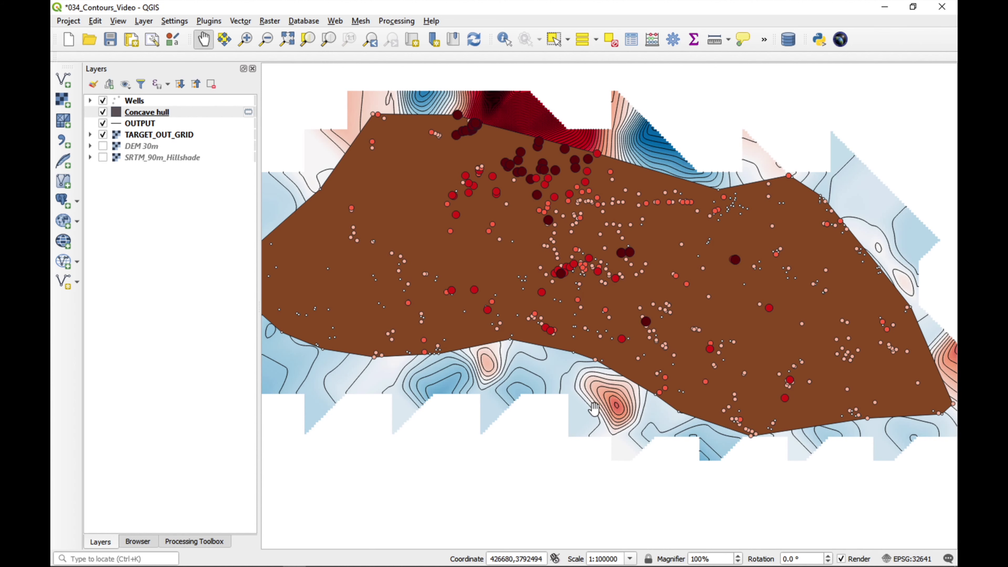
scroll(593, 409, up, 2)
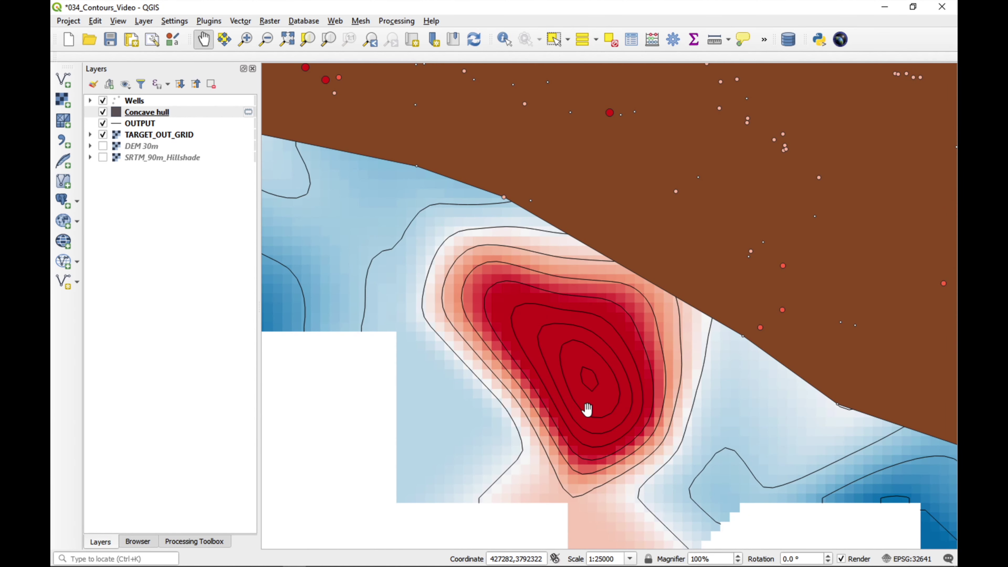
scroll(587, 409, down, 3)
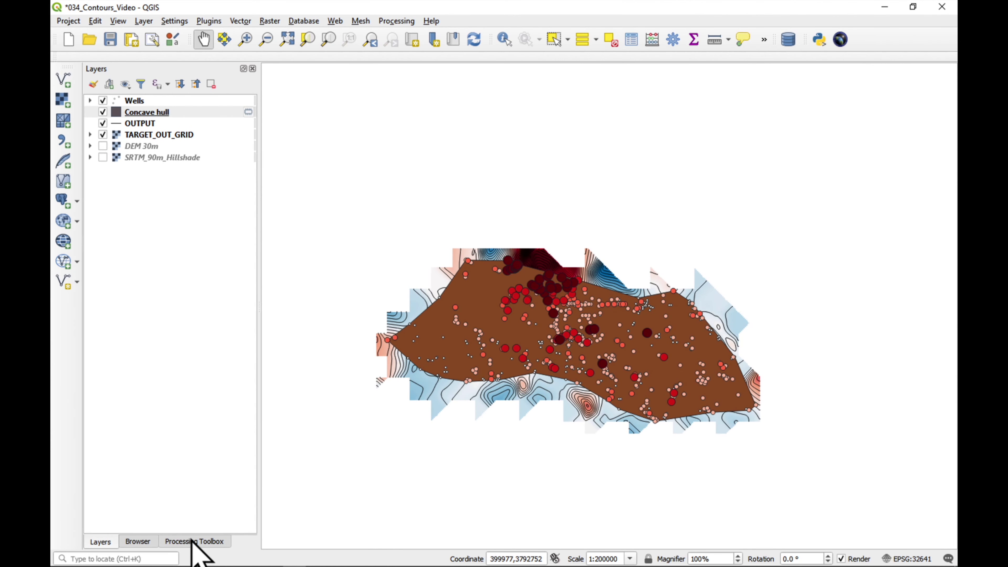
click(192, 541)
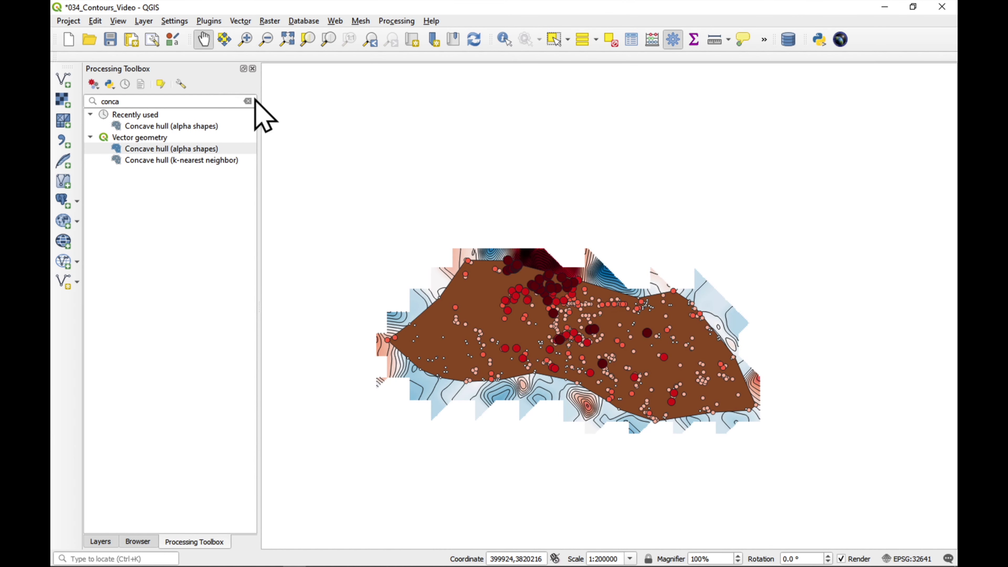
Step: Clip TARGET_OUT_GRID to the Concave hull mask with GDAL's Clip raster by mask layer
click(248, 101)
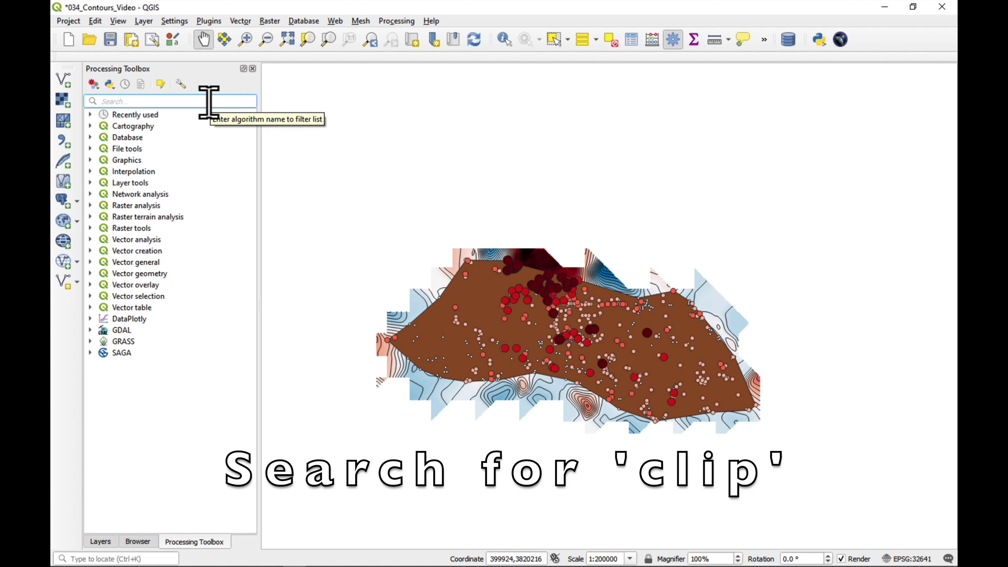
text(clip)
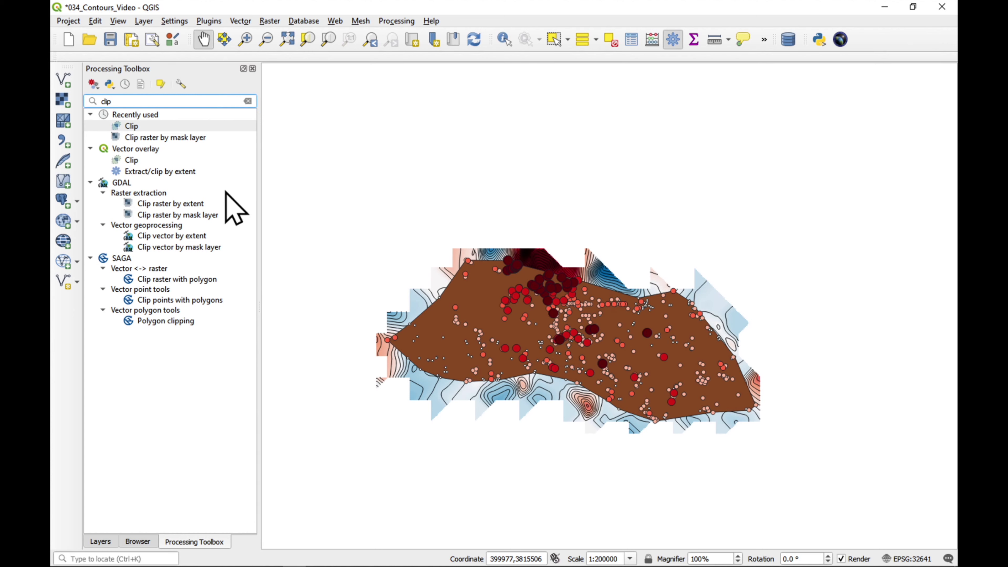
click(219, 214)
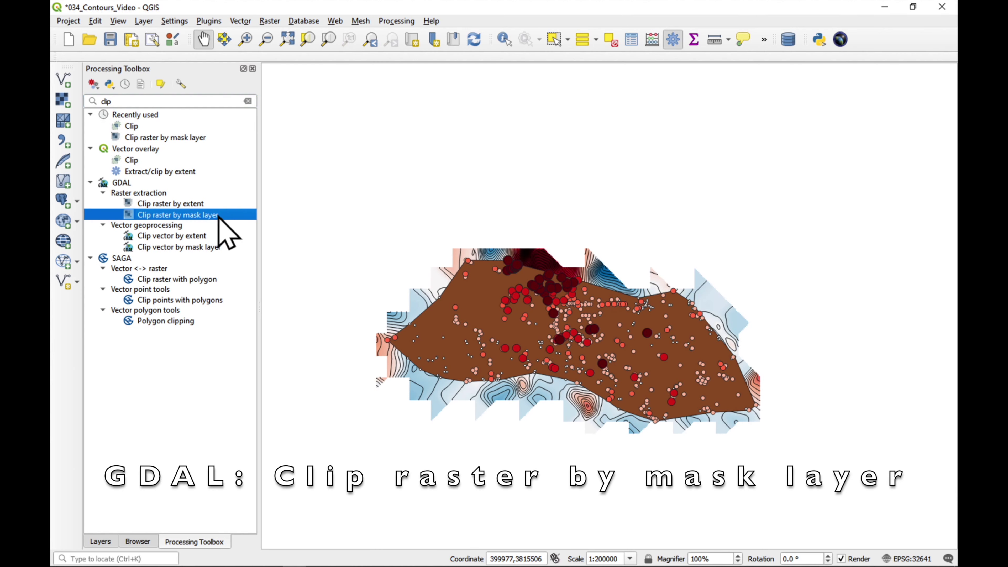
double_click(237, 215)
click(328, 102)
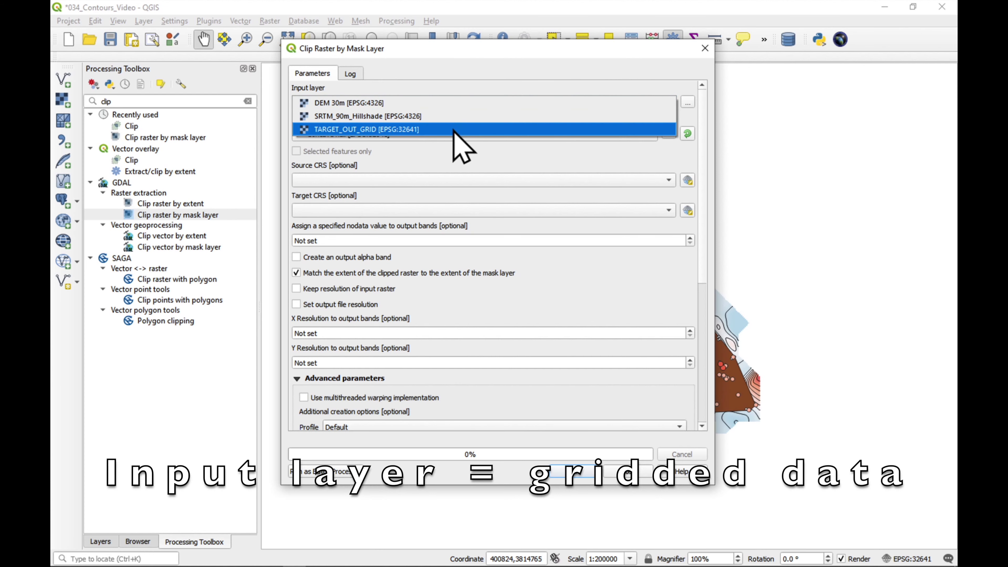
click(454, 130)
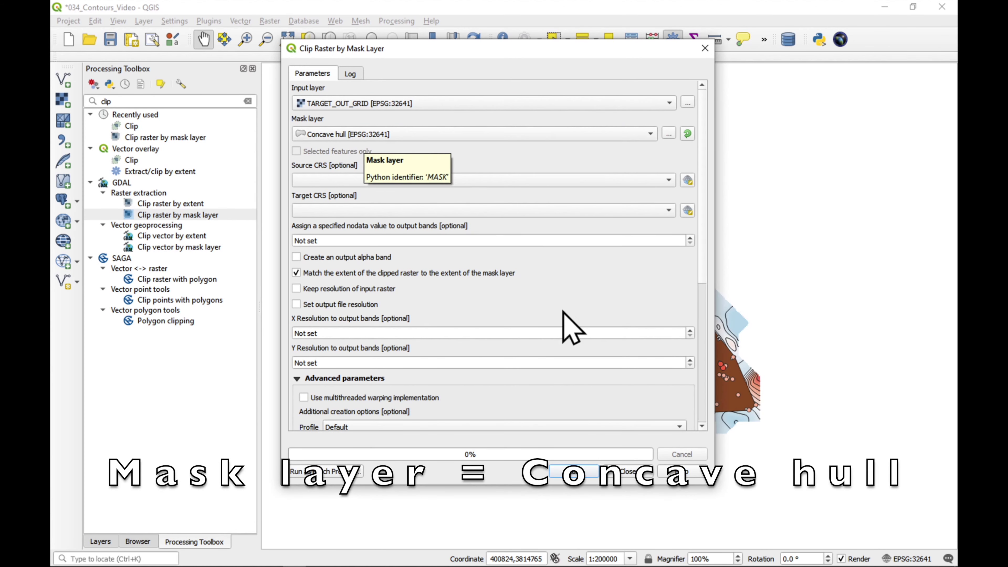
click(574, 476)
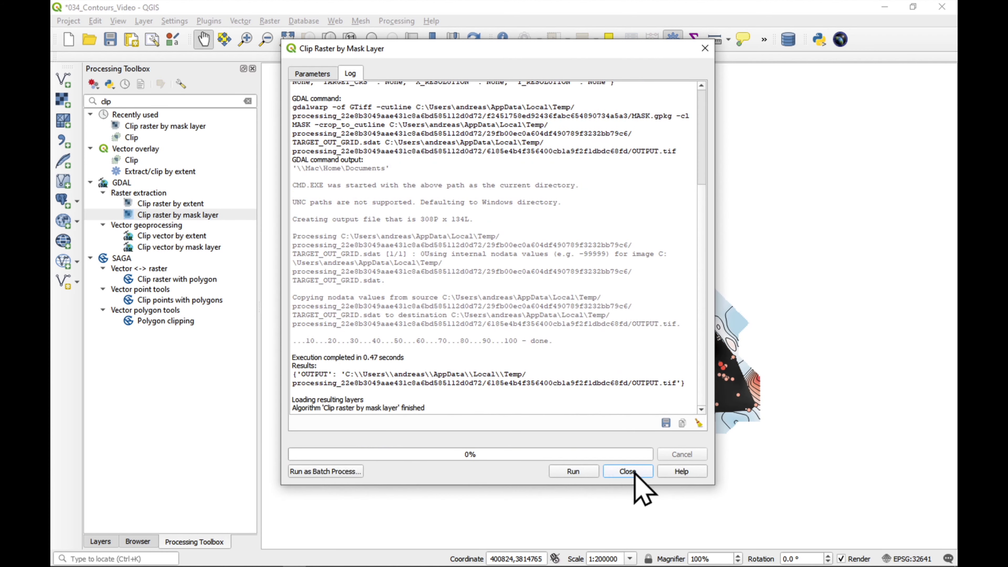
click(633, 469)
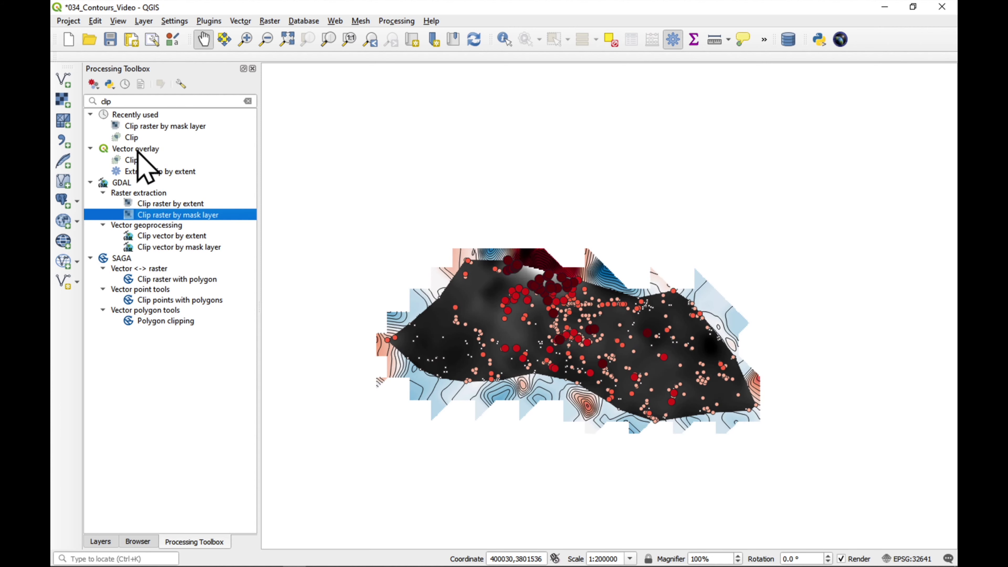
Step: Run Vector overlay Clip with the OUTPUT contours as input and Concave hull as overlay
click(132, 137)
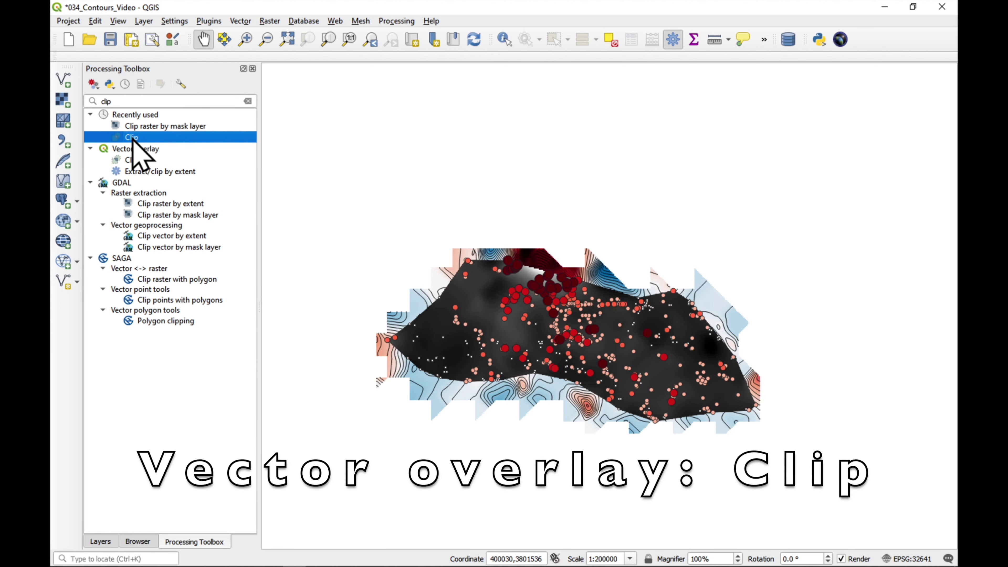
double_click(134, 139)
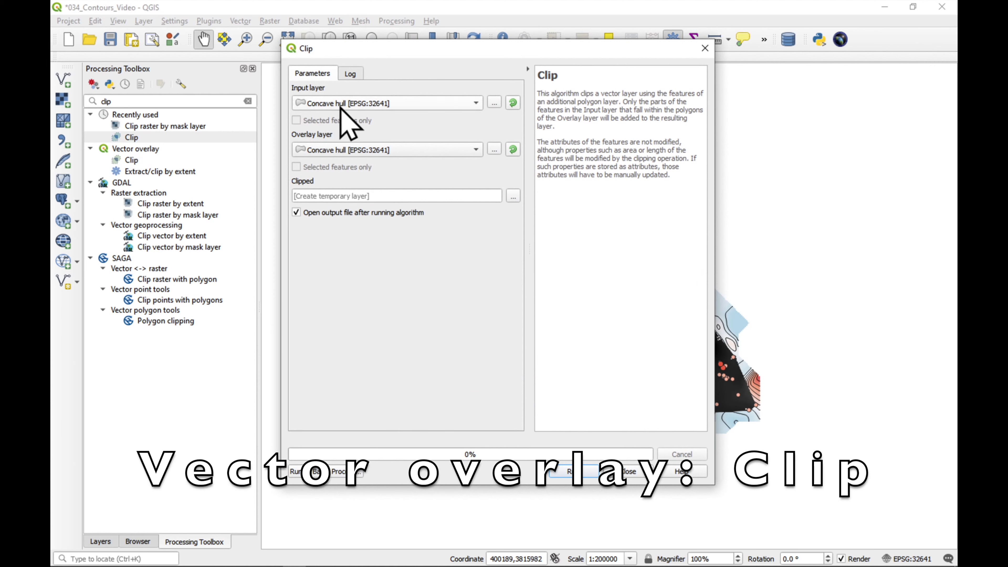
click(340, 104)
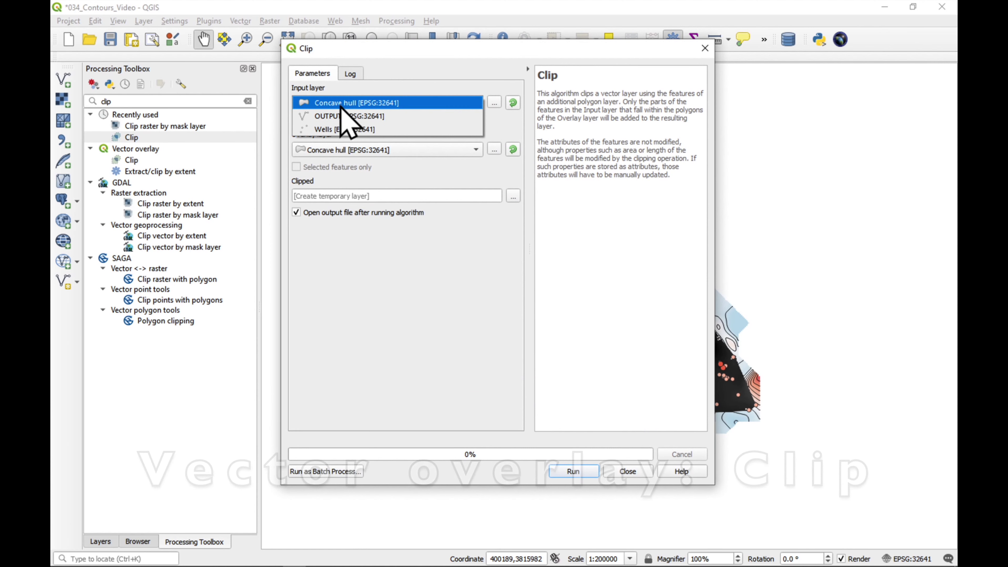
click(388, 118)
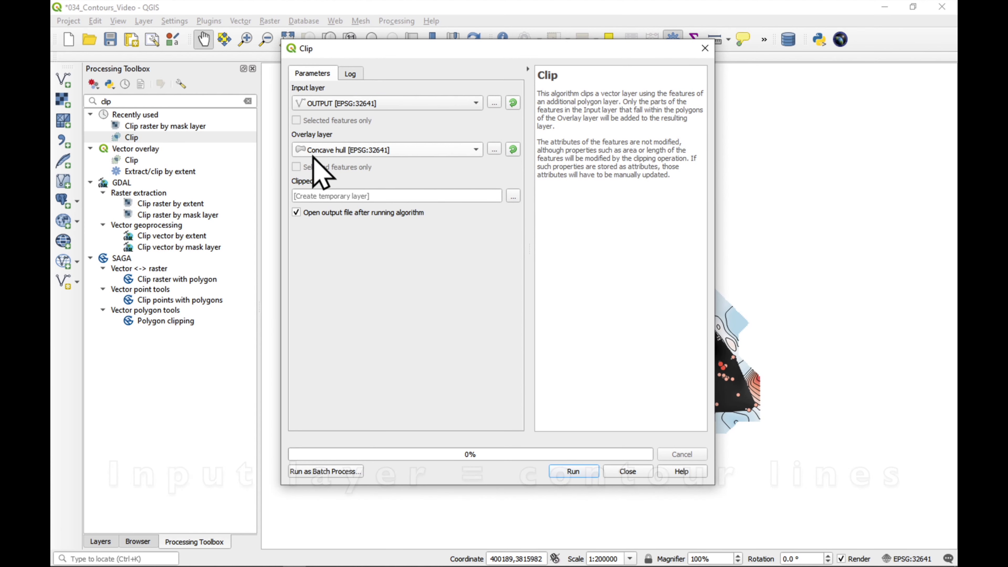
click(574, 471)
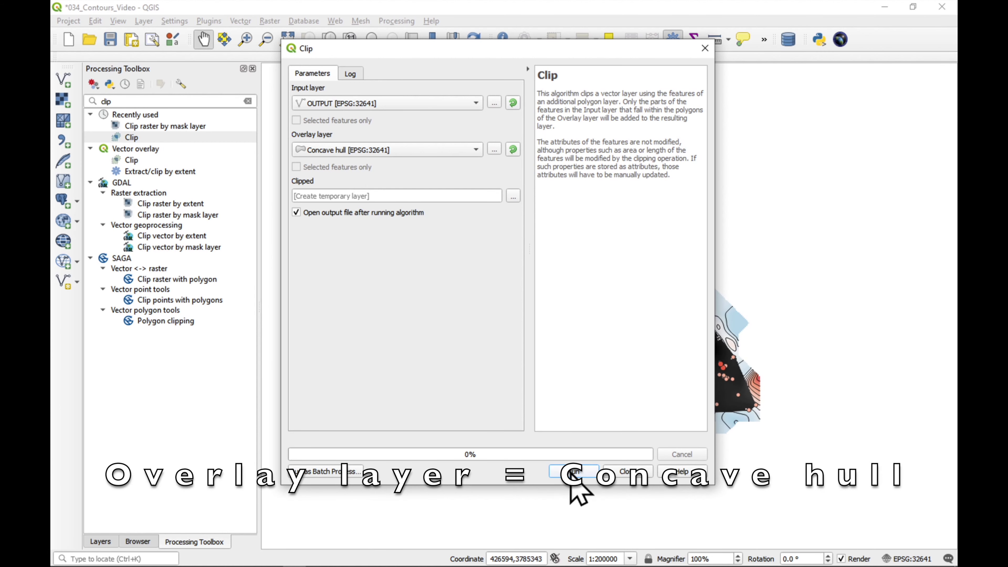
click(628, 472)
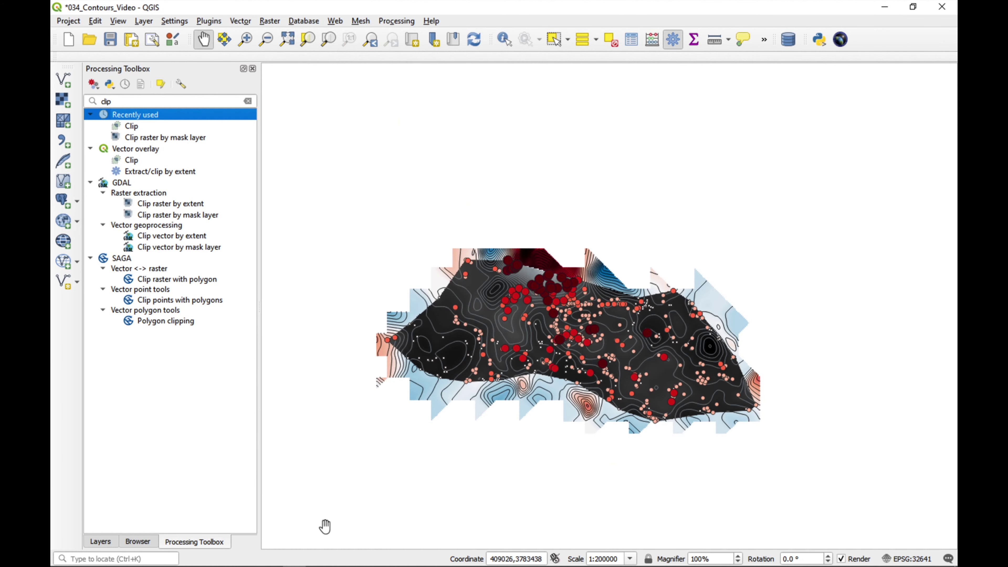
Step: Hide the Concave hull, original OUTPUT contour lines and TARGET_OUT_GRID layers
click(102, 541)
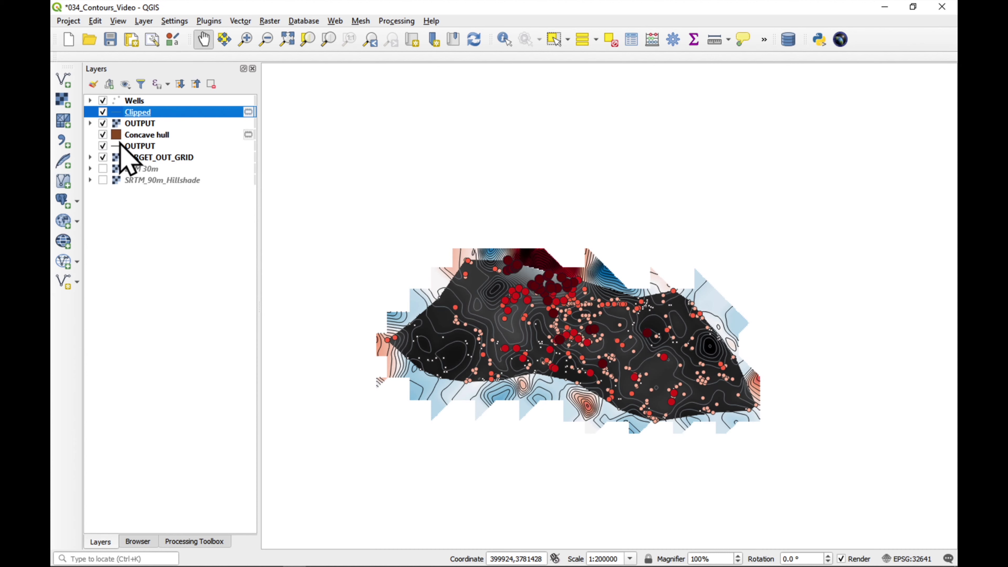
click(103, 136)
click(102, 146)
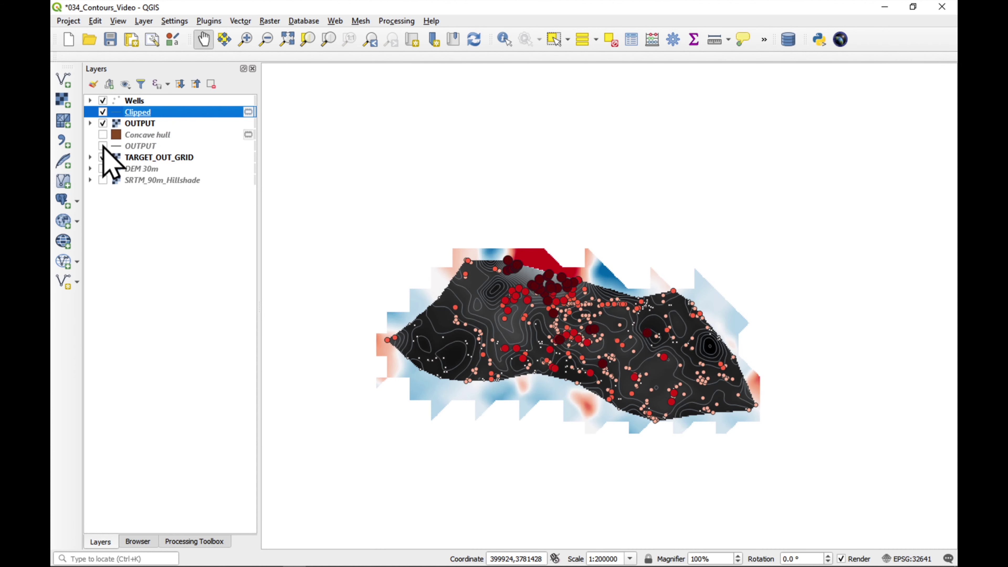
click(104, 158)
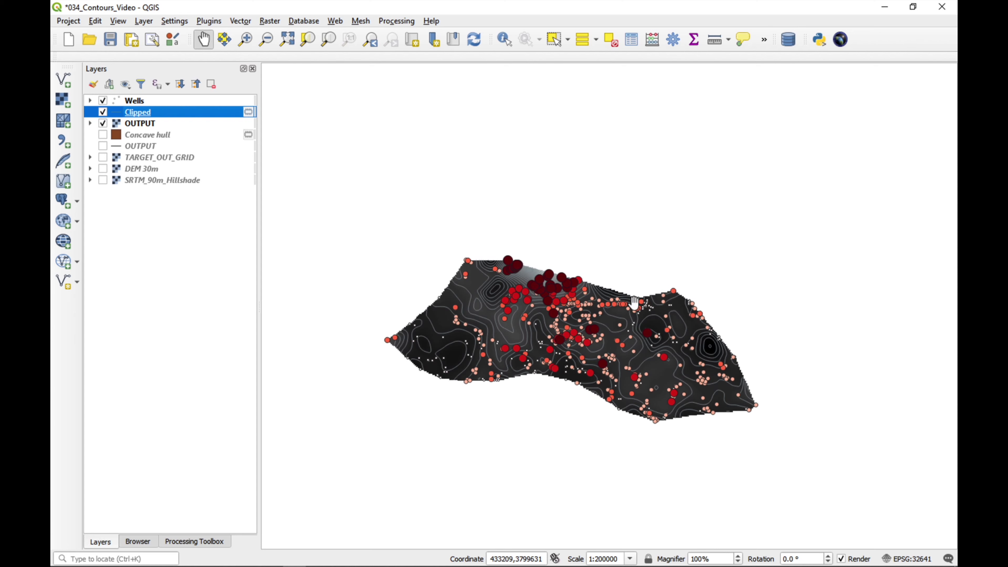
Step: Copy the TARGET_OUT_GRID style and paste it onto the OUTPUT raster
right_click(139, 159)
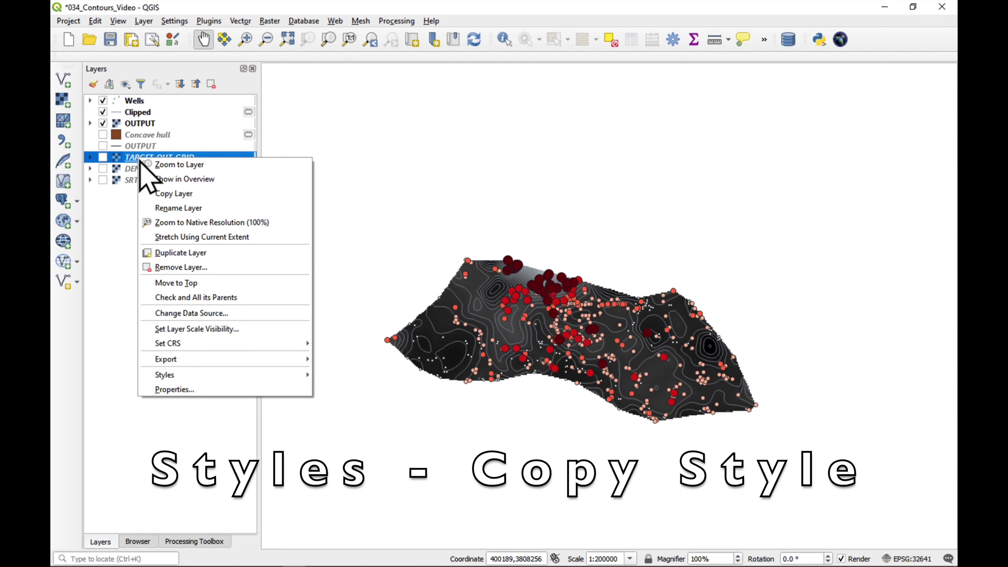
mouse_move(198, 375)
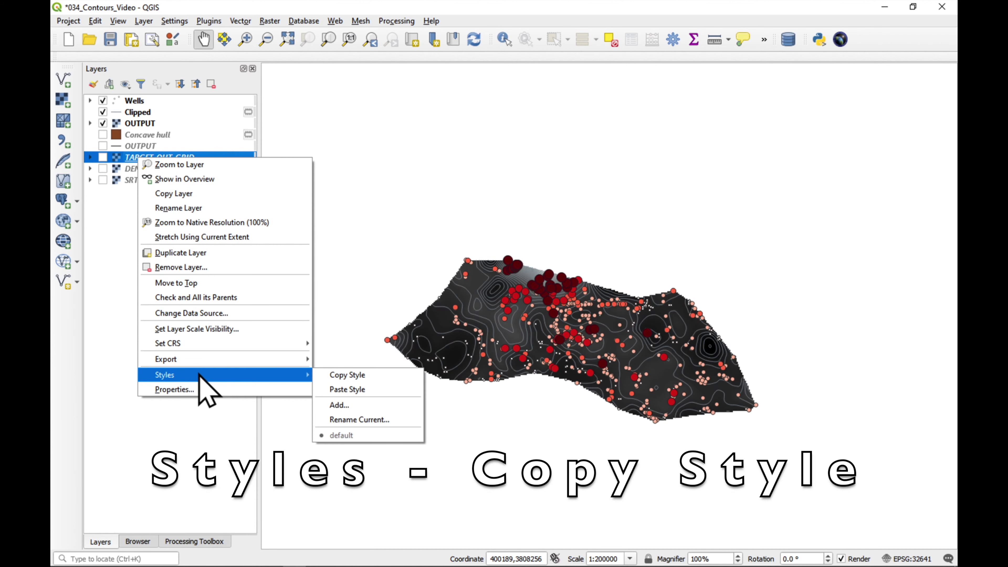
click(346, 375)
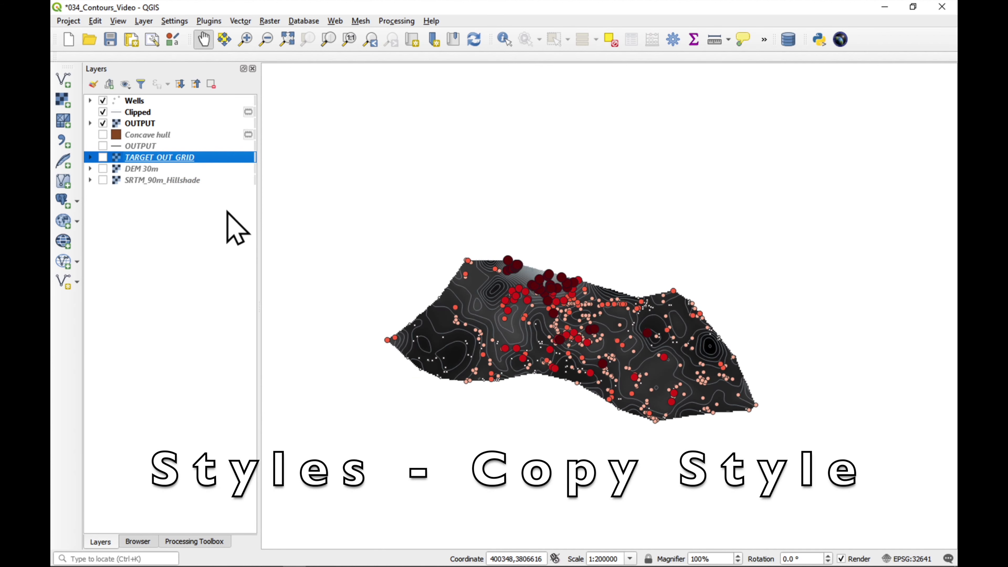
right_click(151, 124)
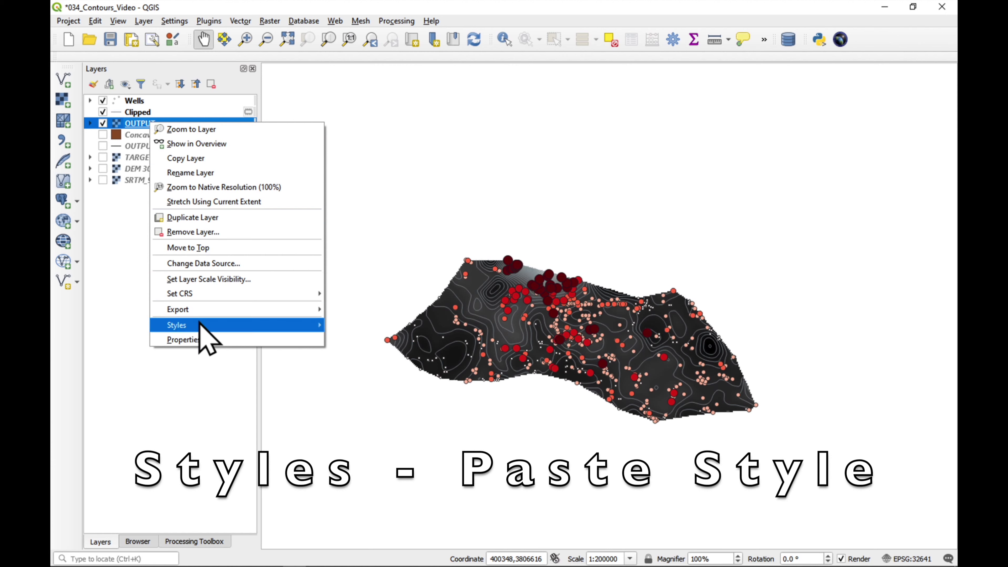
mouse_move(200, 324)
click(359, 339)
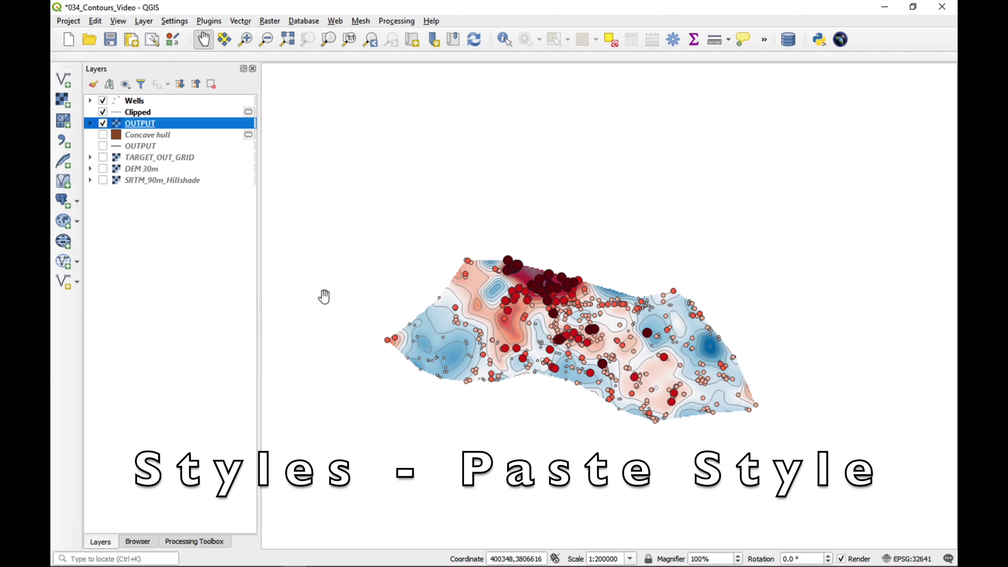
Step: Copy all style categories from the OUTPUT contours and paste them onto the Clipped layer
right_click(150, 147)
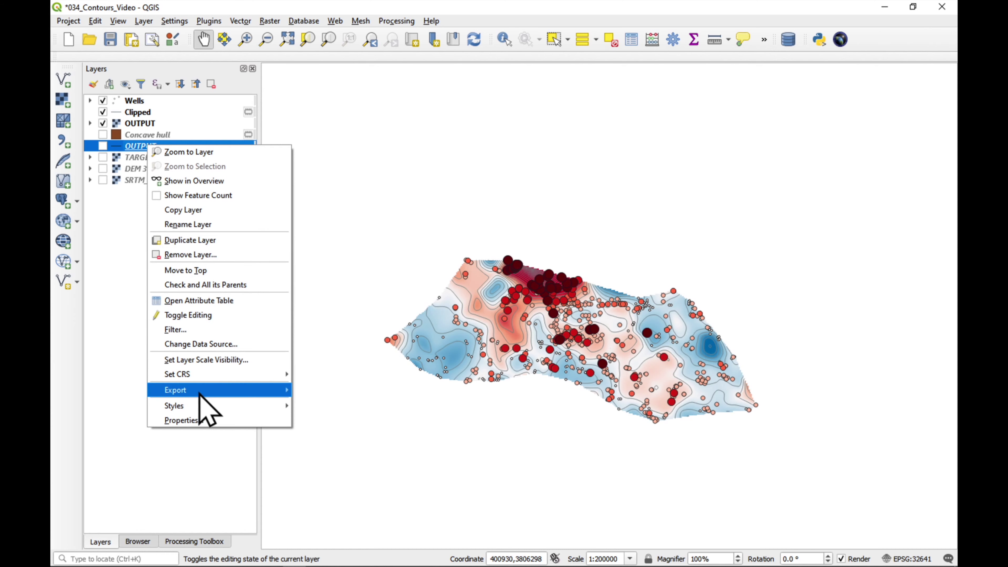
mouse_move(200, 405)
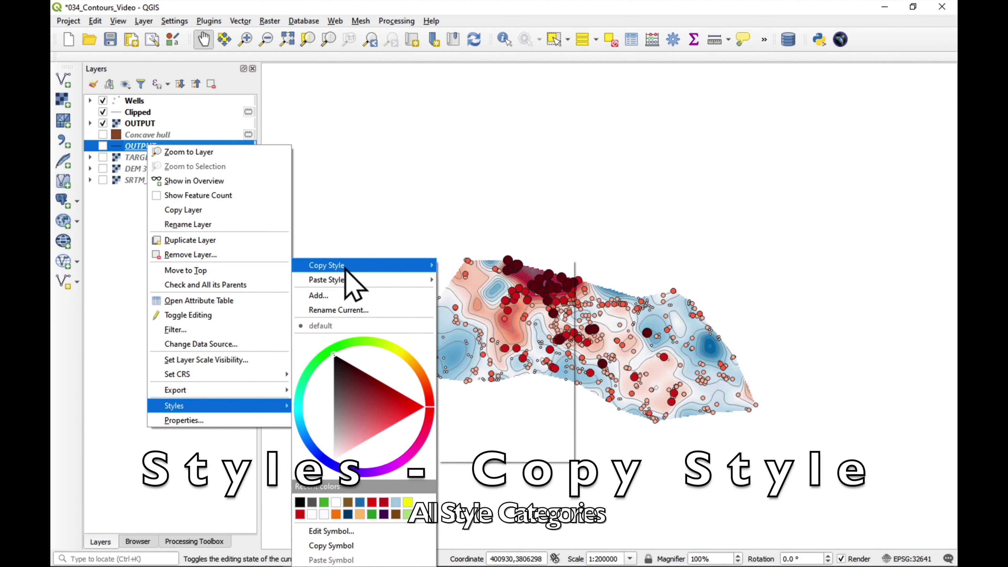
mouse_move(345, 267)
click(461, 266)
click(149, 112)
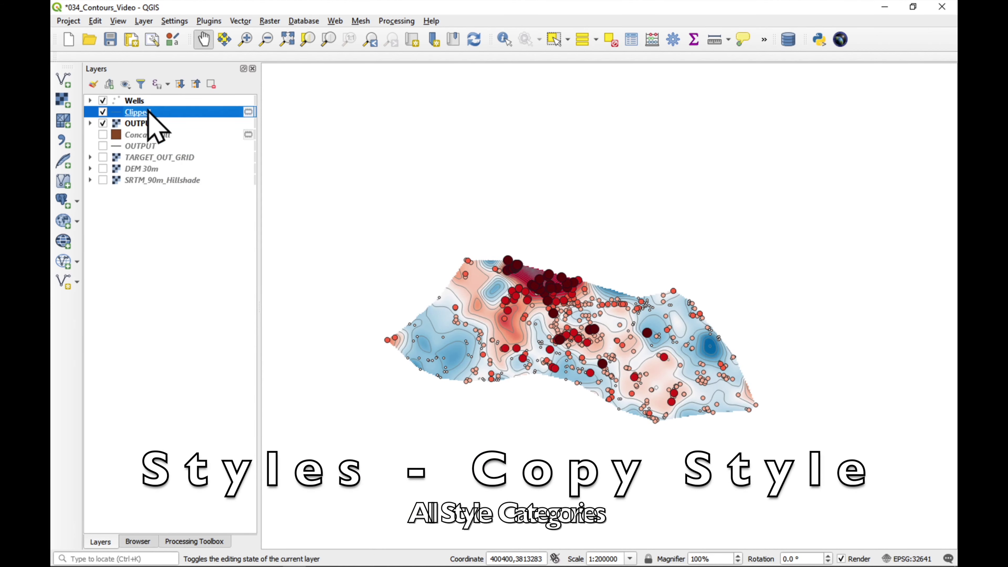
right_click(148, 112)
mouse_move(209, 368)
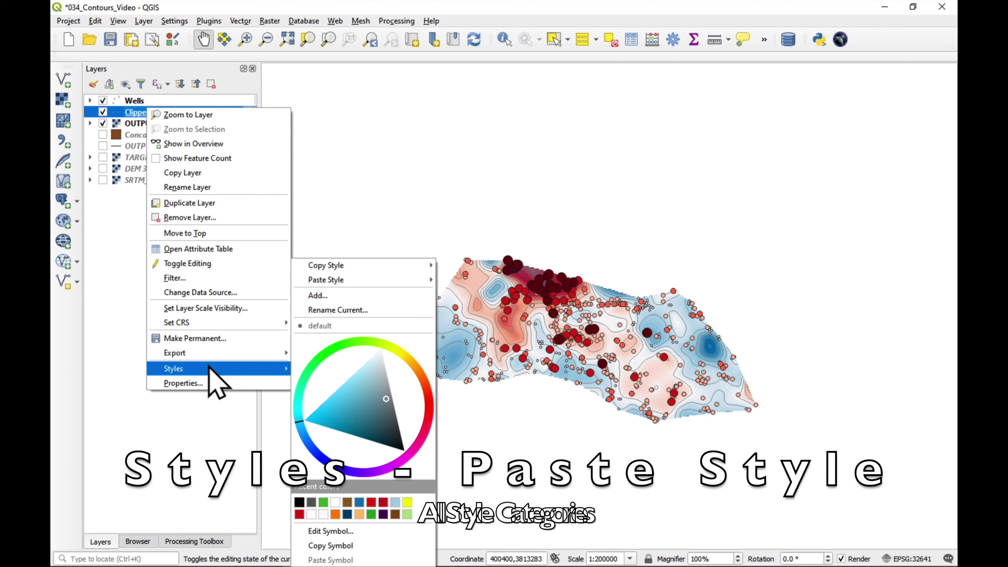
mouse_move(358, 282)
click(481, 279)
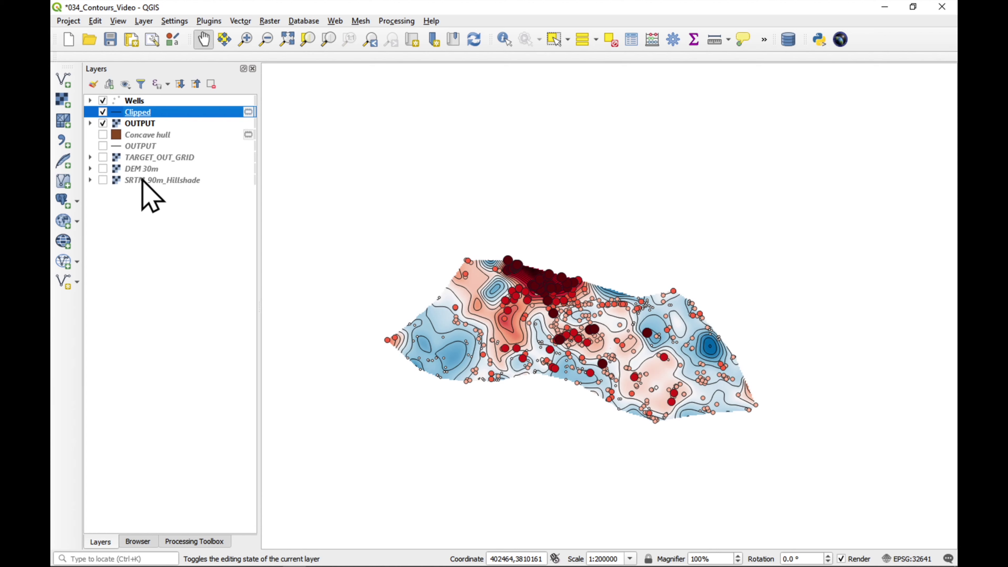
Step: Zoom and pan to inspect the blue-red raster and its black clipped contours up close
scroll(584, 374, up, 1)
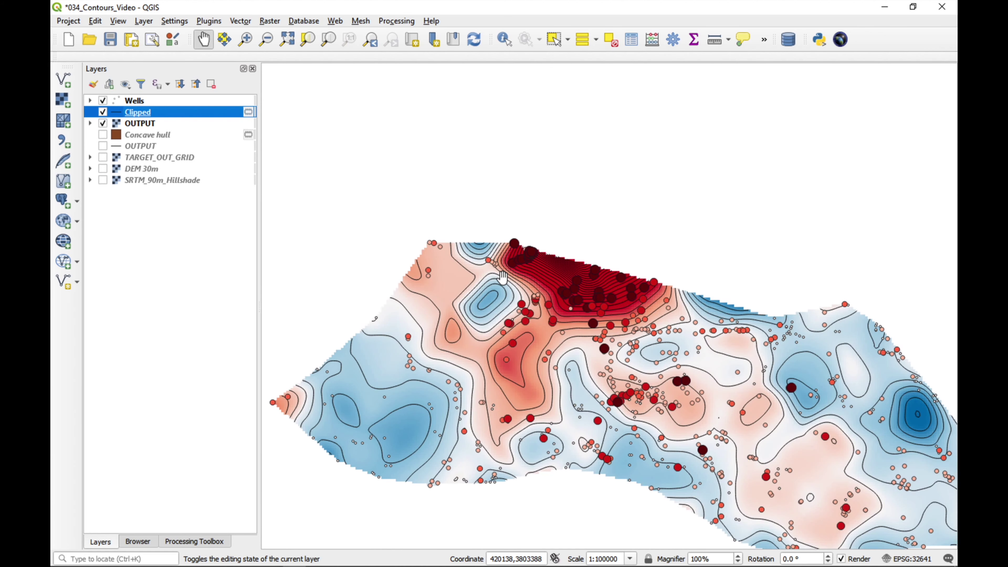
scroll(548, 262, up, 1)
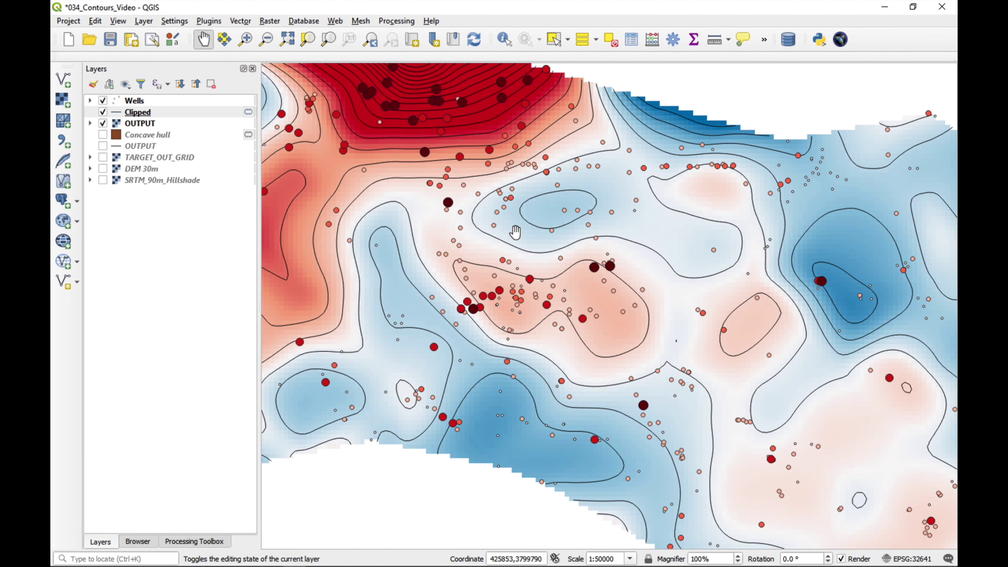
scroll(515, 233, down, 2)
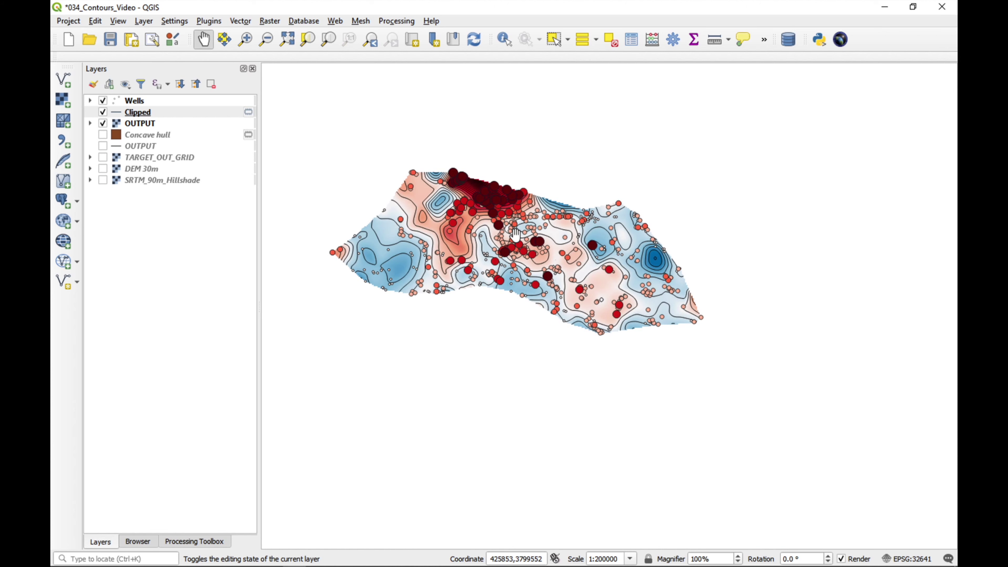
scroll(515, 234, up, 1)
drag(479, 233, 567, 236)
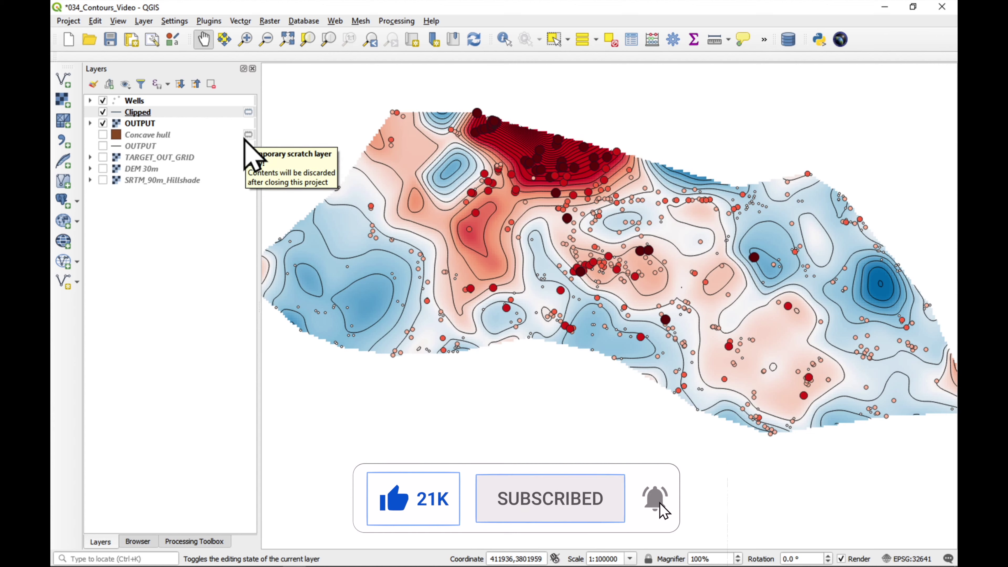
click(144, 113)
Step: Save a GeoPackage copy of the OUTPUT raster into _Wells.gpkg as layer 'SWL raster'
right_click(130, 122)
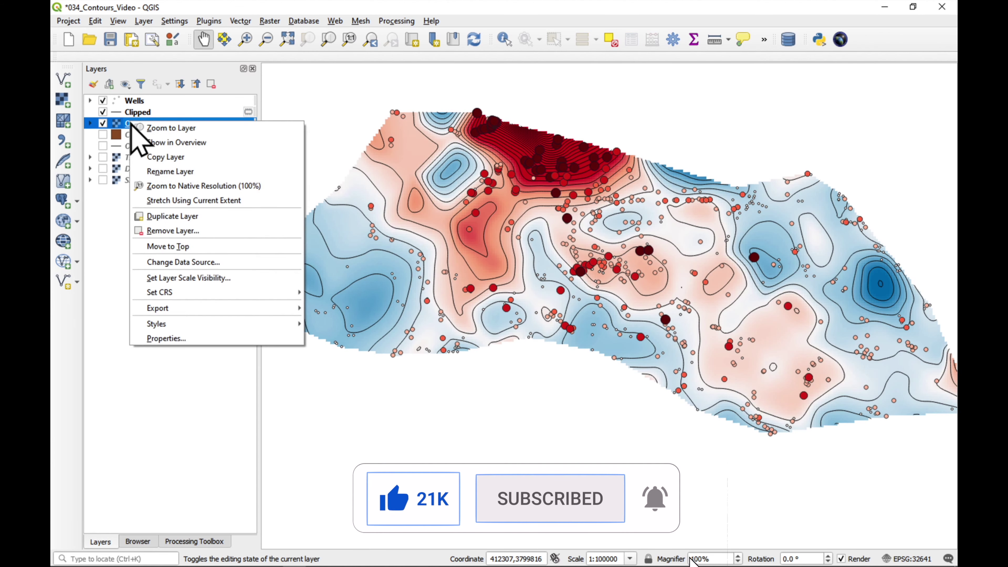
mouse_move(195, 309)
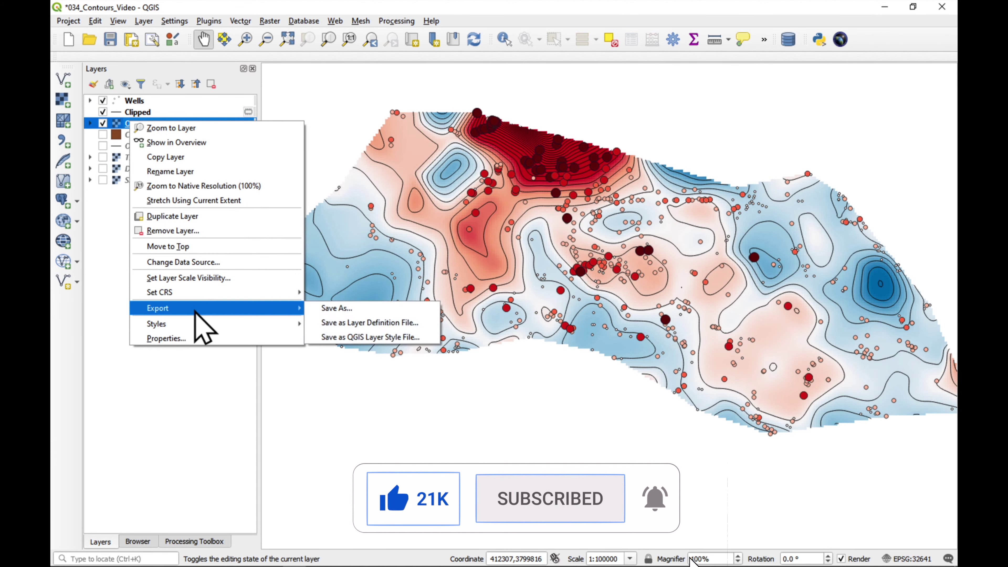
click(345, 309)
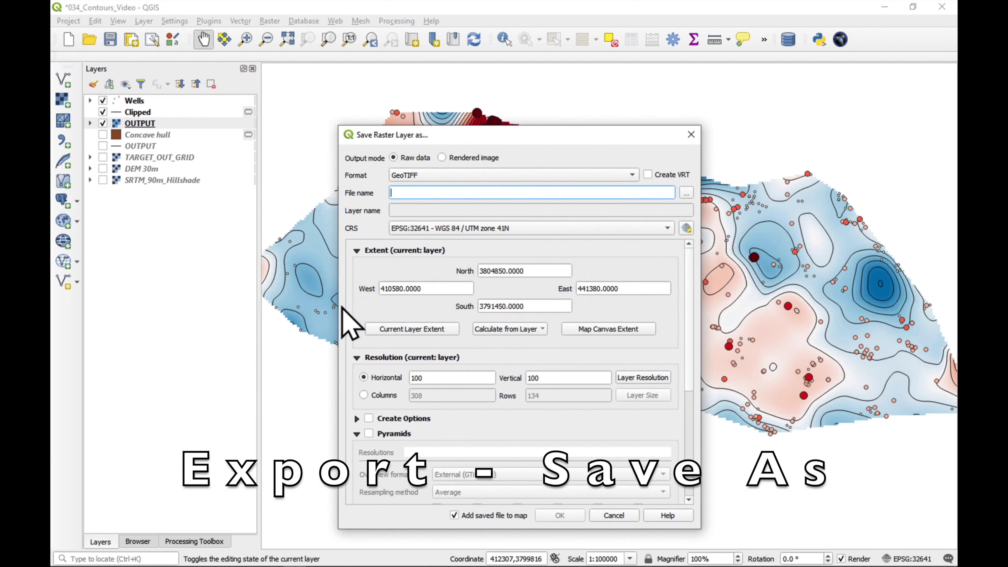
click(633, 177)
click(451, 24)
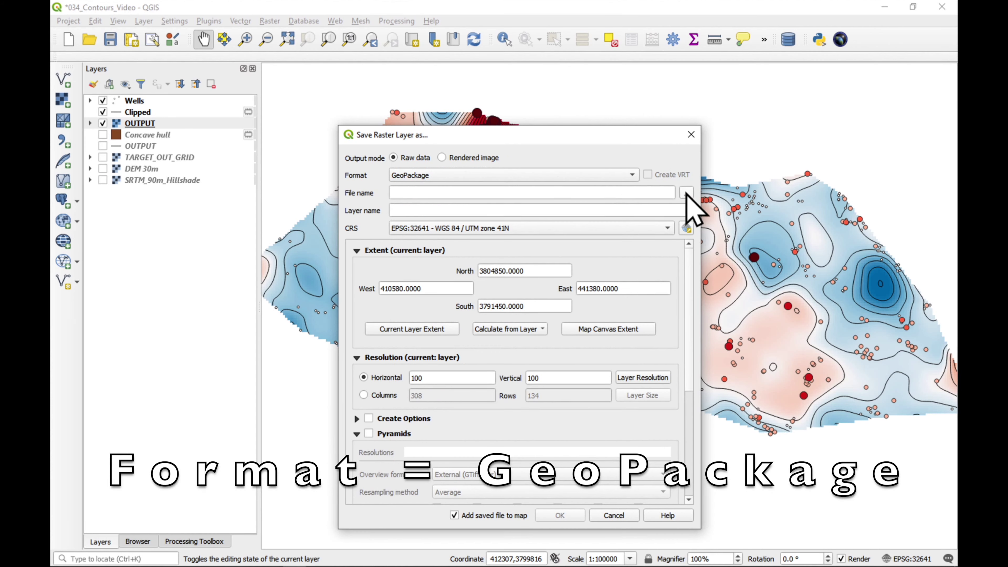
click(686, 193)
click(685, 430)
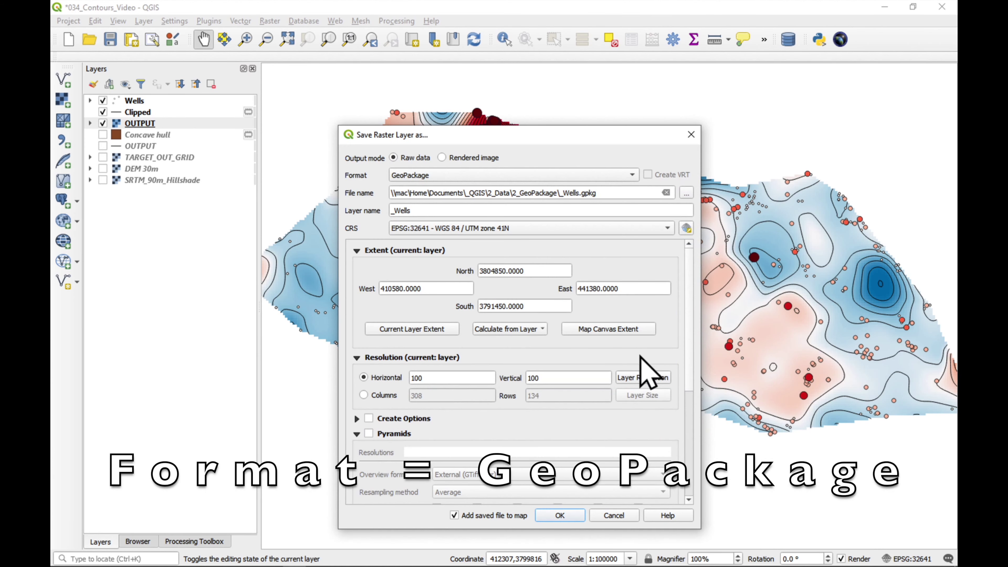
double_click(397, 210)
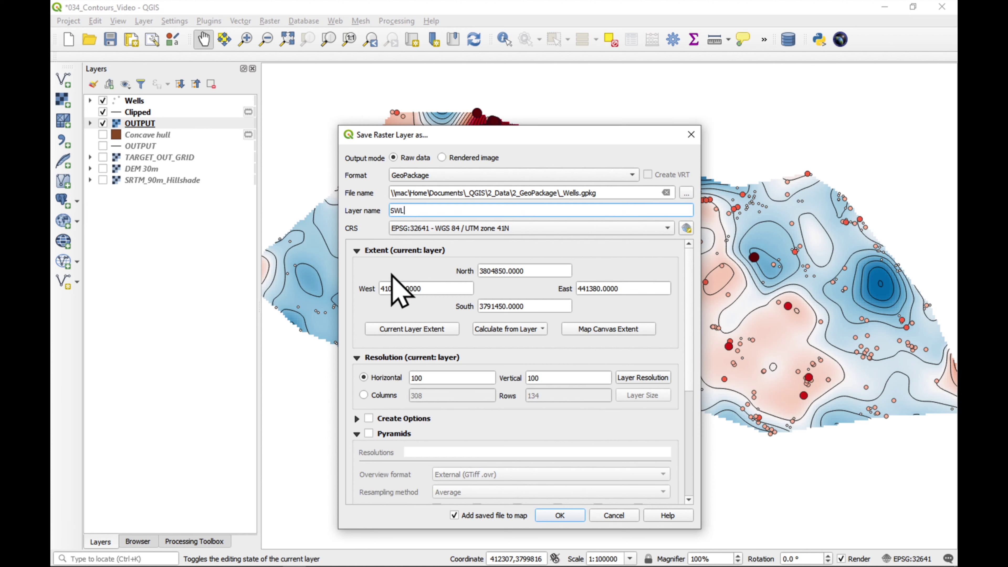
text(raster)
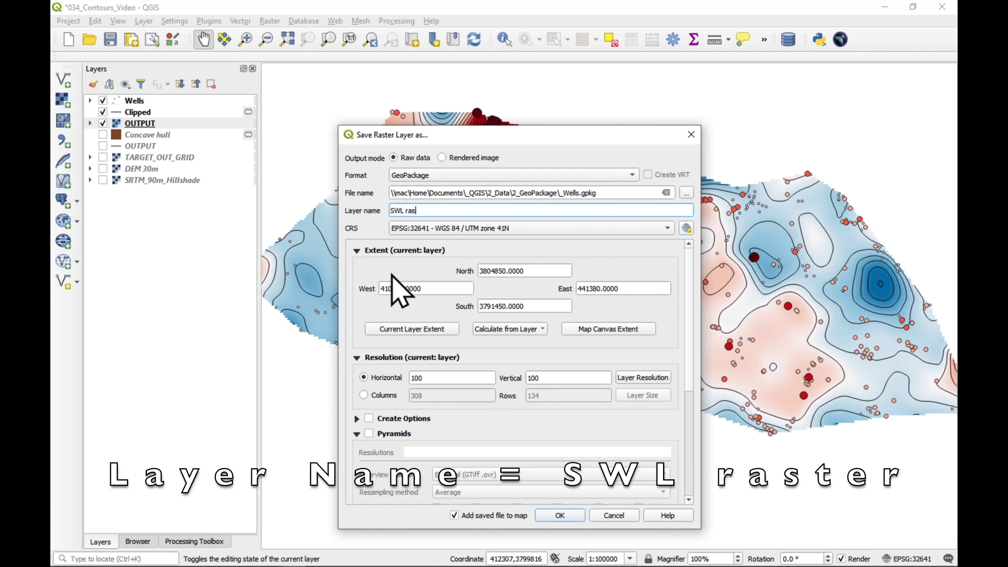
click(560, 516)
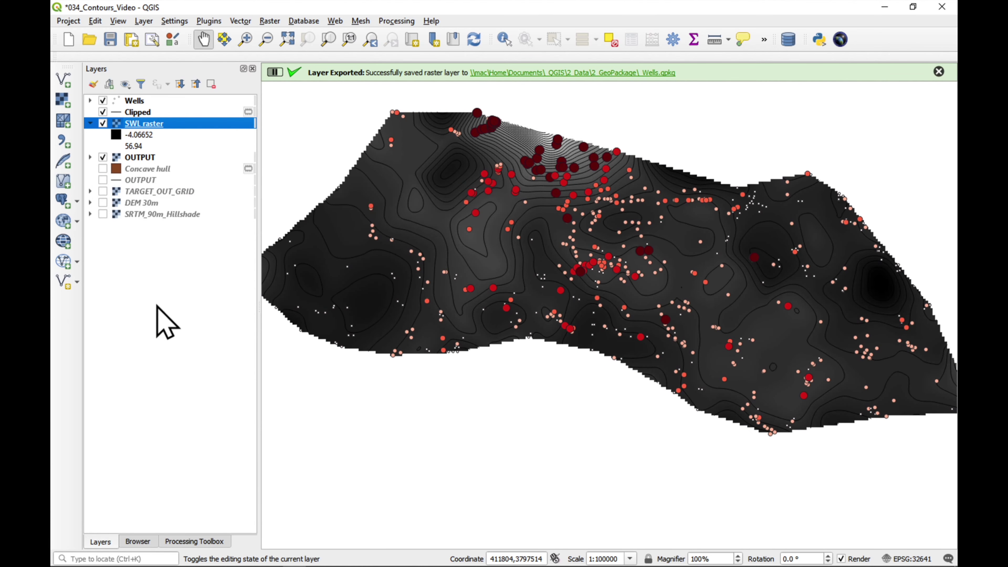
Step: Copy the OUTPUT raster's blue-red style and paste it onto SWL raster
right_click(142, 157)
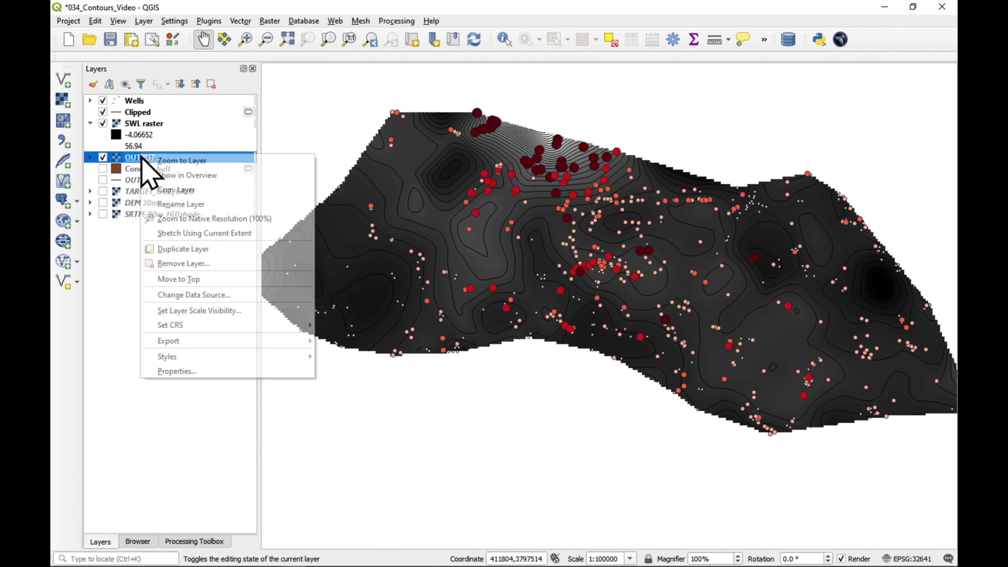
mouse_move(196, 360)
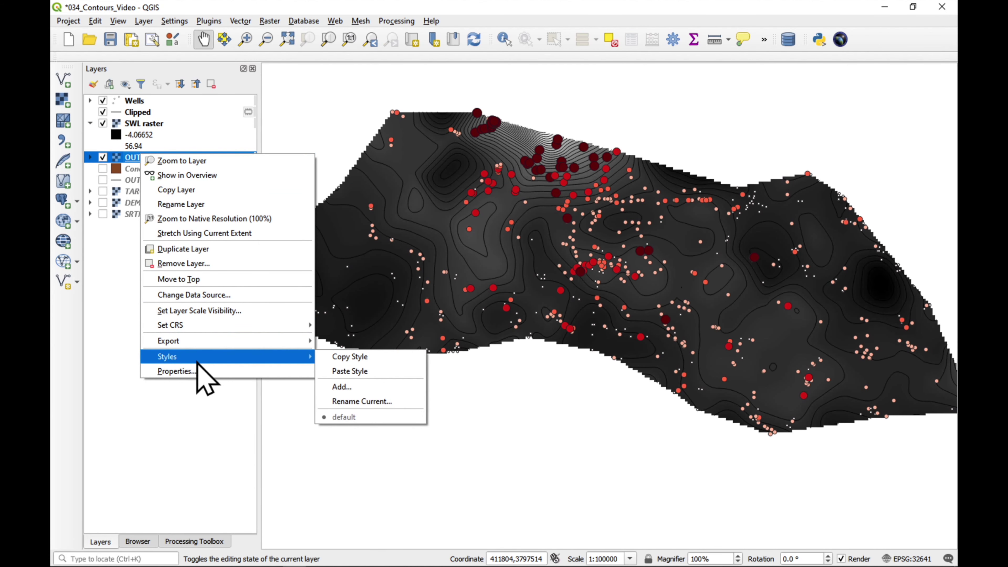
click(350, 356)
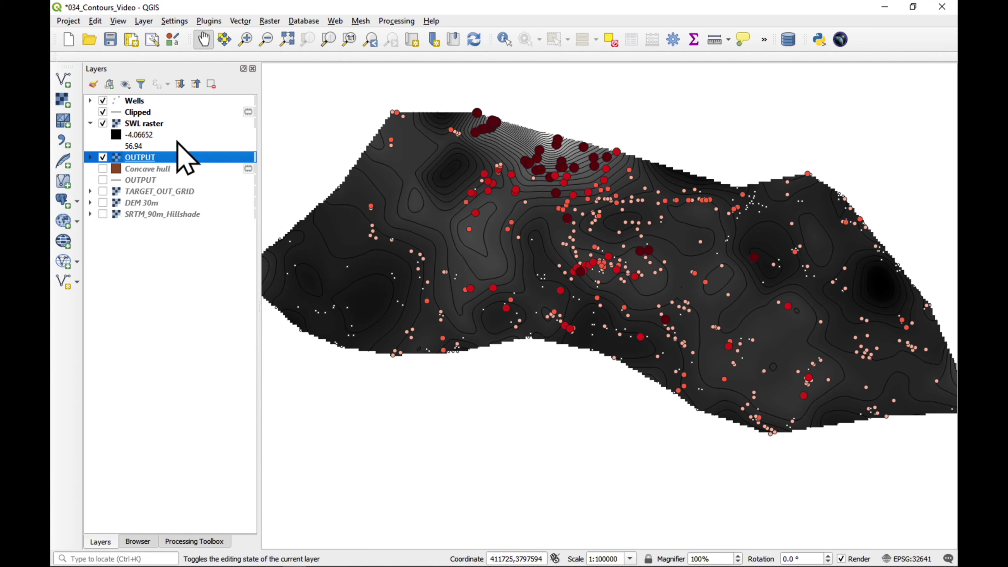
click(156, 123)
right_click(155, 124)
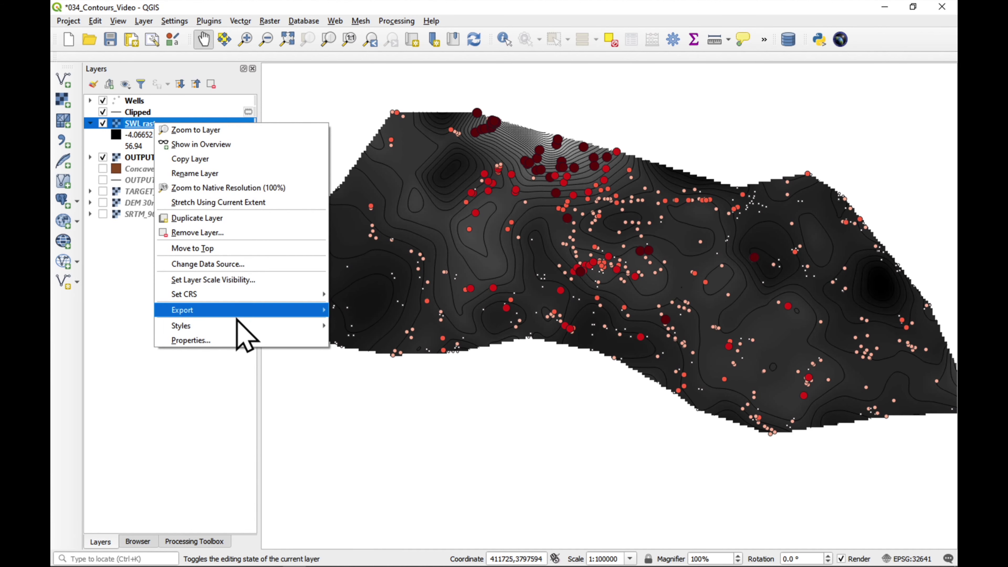
mouse_move(262, 327)
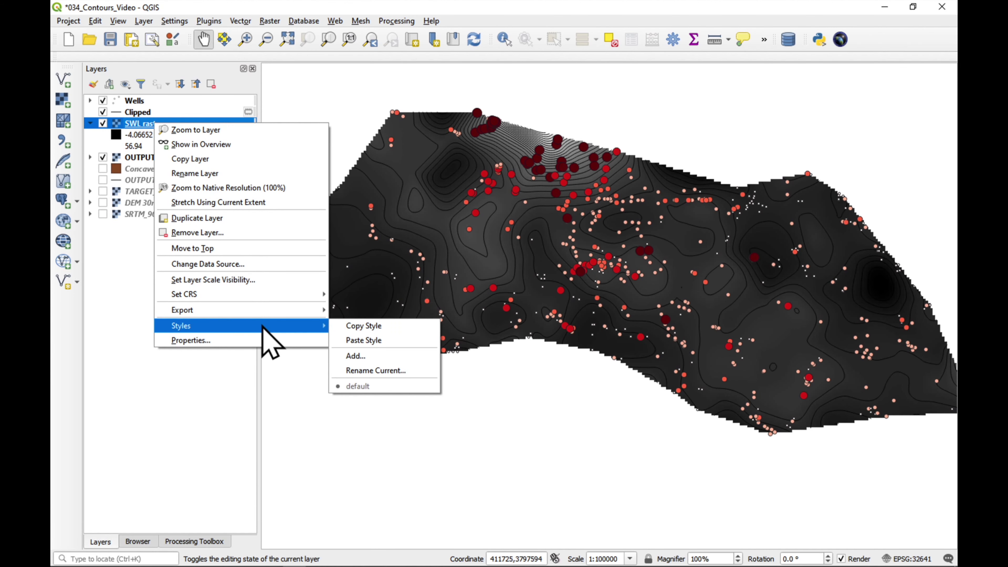
click(354, 340)
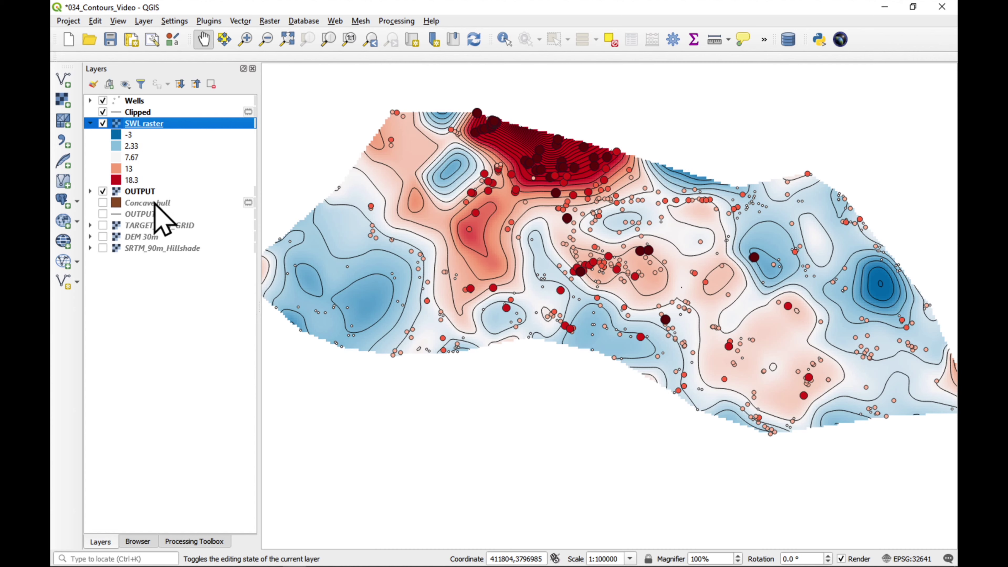
click(90, 124)
Step: Export the Clipped contours to _Wells.gpkg as layer 'SWL contours 2m'
right_click(137, 112)
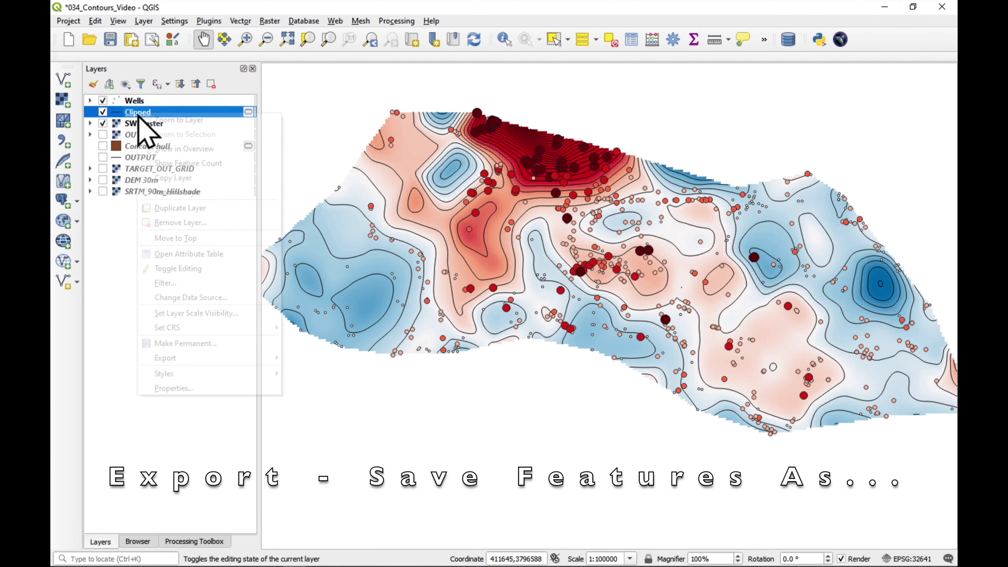
mouse_move(199, 358)
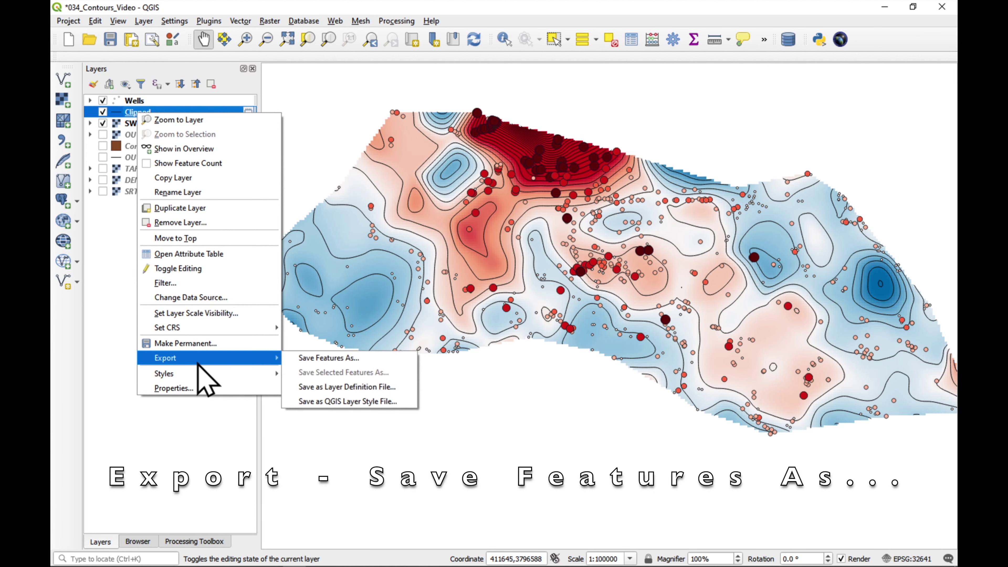
click(333, 365)
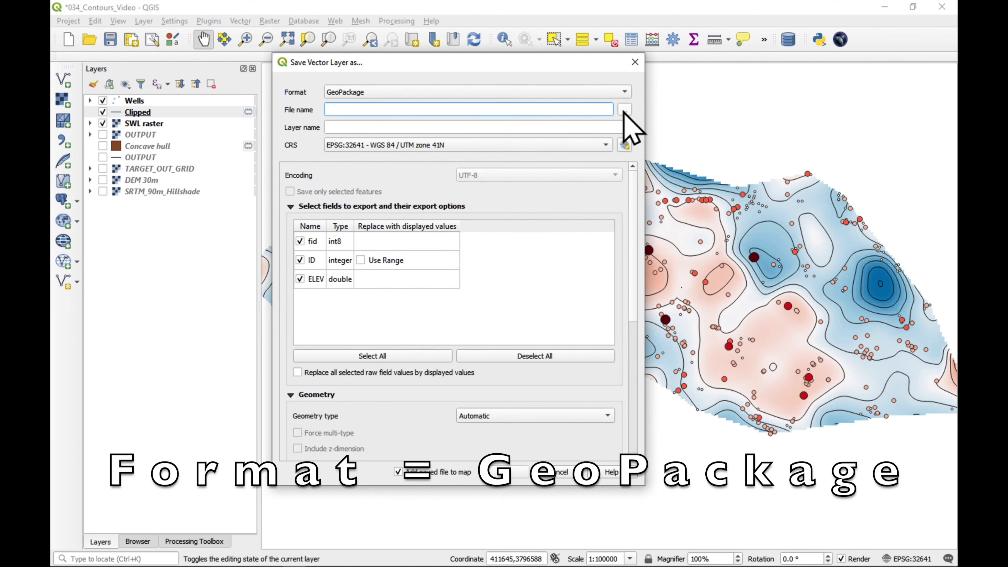
click(624, 110)
text(_Wells.gpkg)
key(Return)
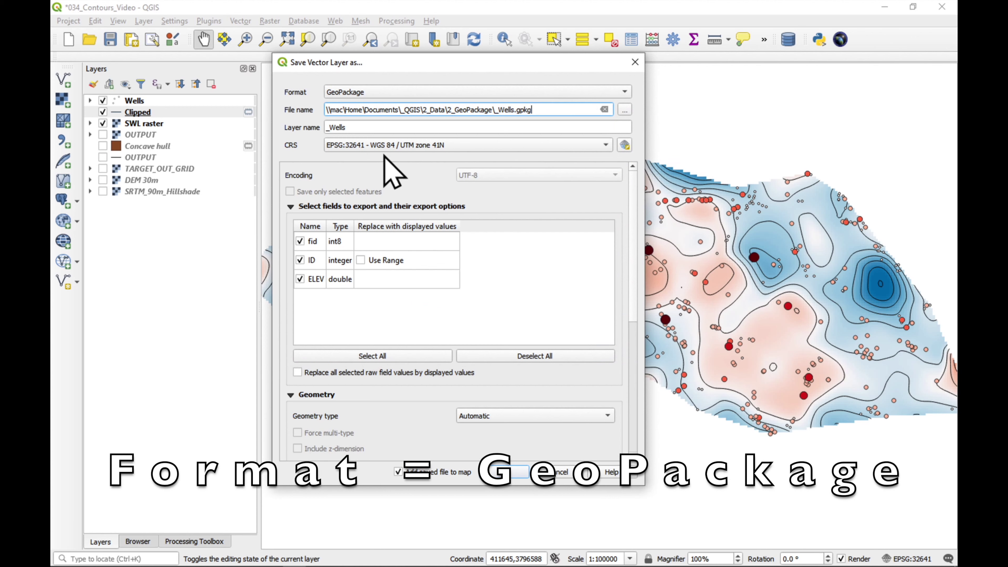
double_click(356, 126)
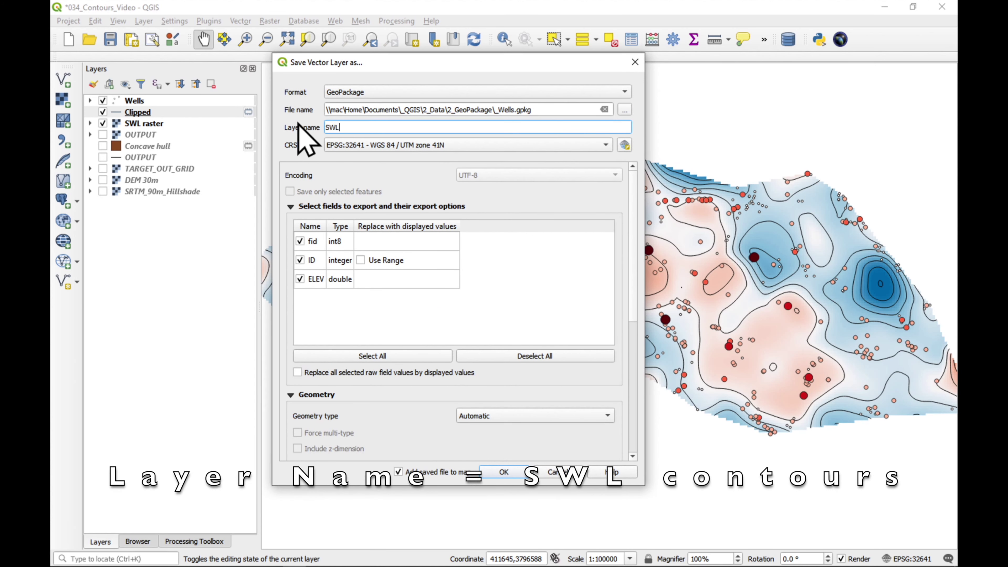
text(SWL contours)
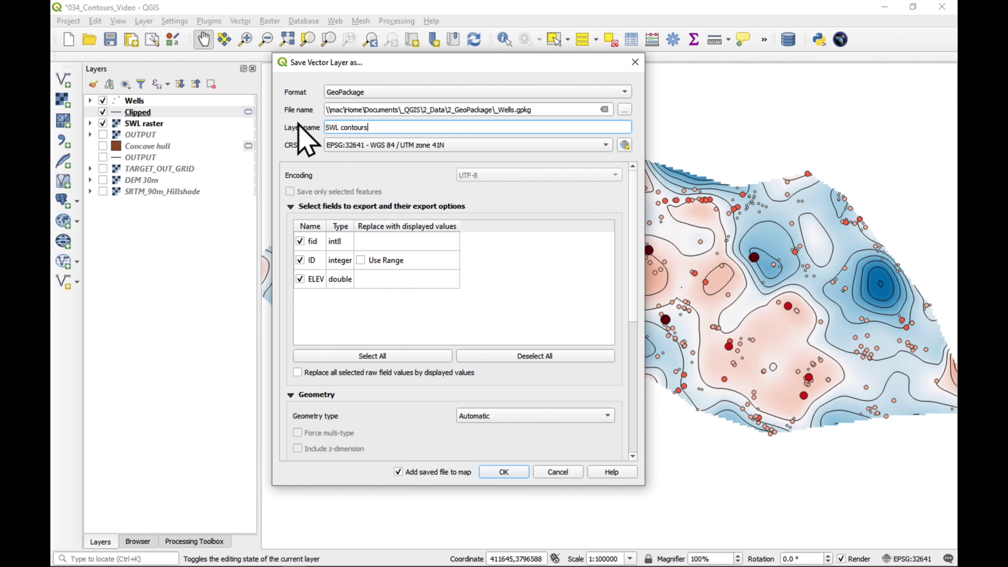
text( 2m)
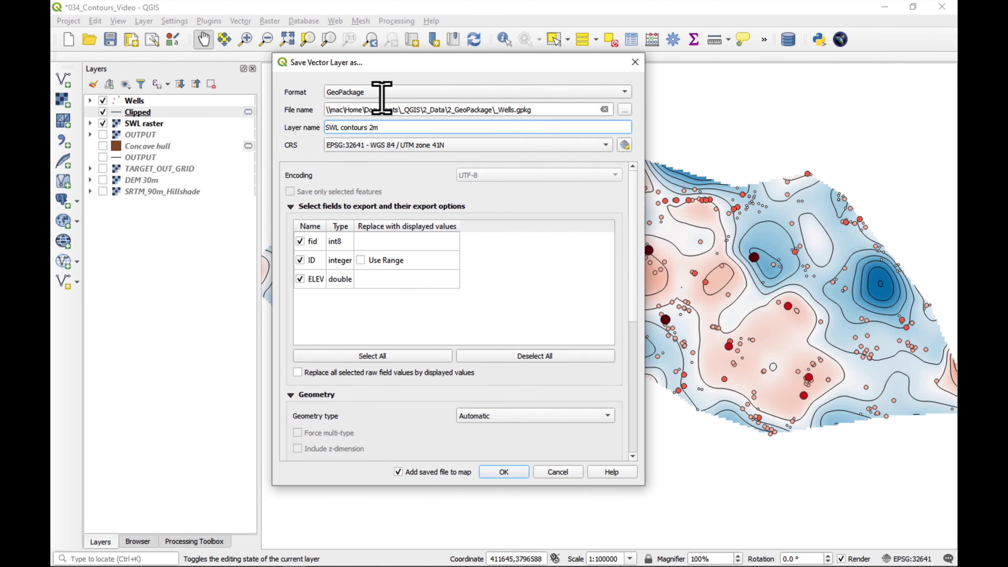
click(519, 472)
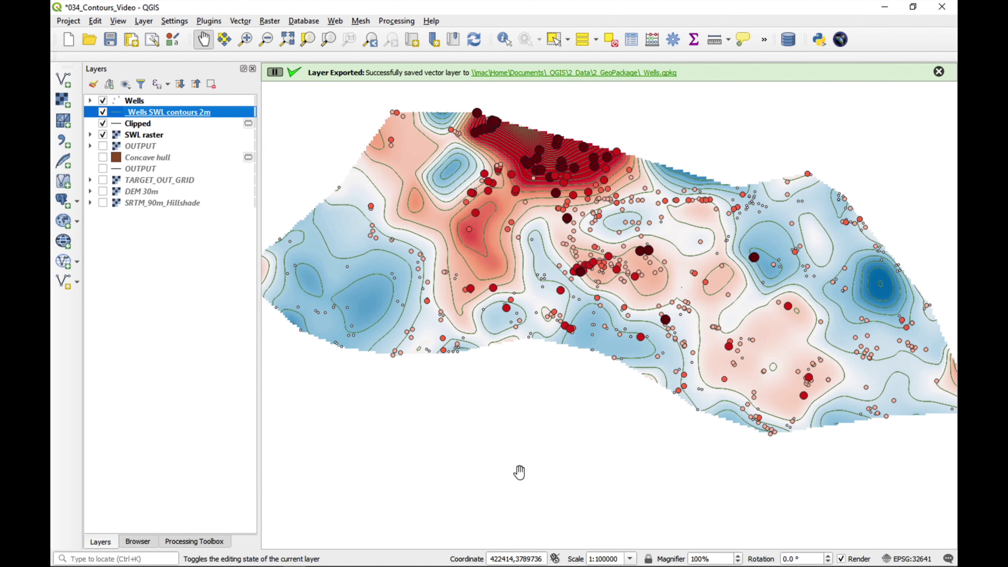
Step: Paste all style categories from Clipped onto SWL contours 2m, then remove the Clipped layer
right_click(137, 127)
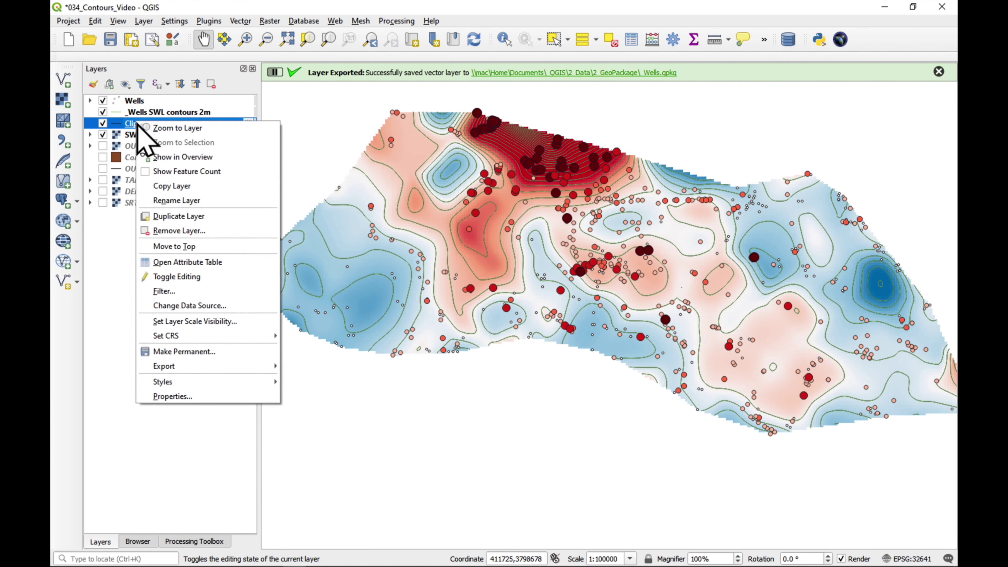
mouse_move(211, 370)
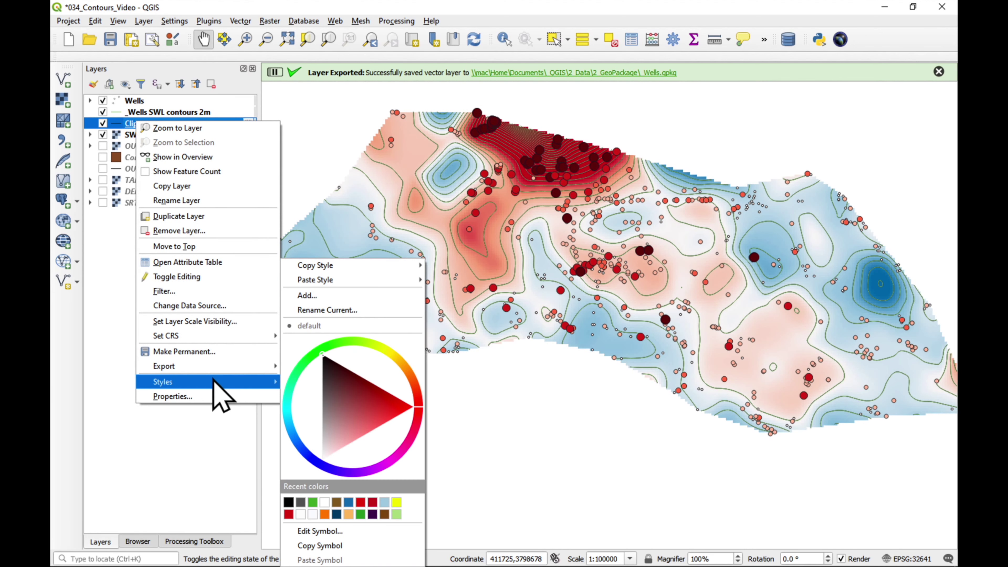
mouse_move(342, 265)
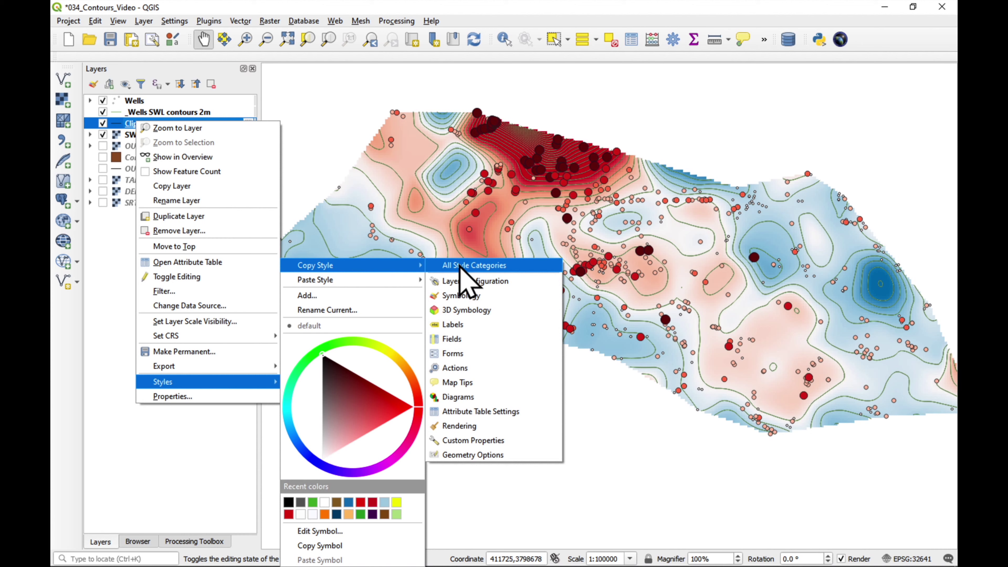
click(453, 264)
click(135, 101)
right_click(137, 111)
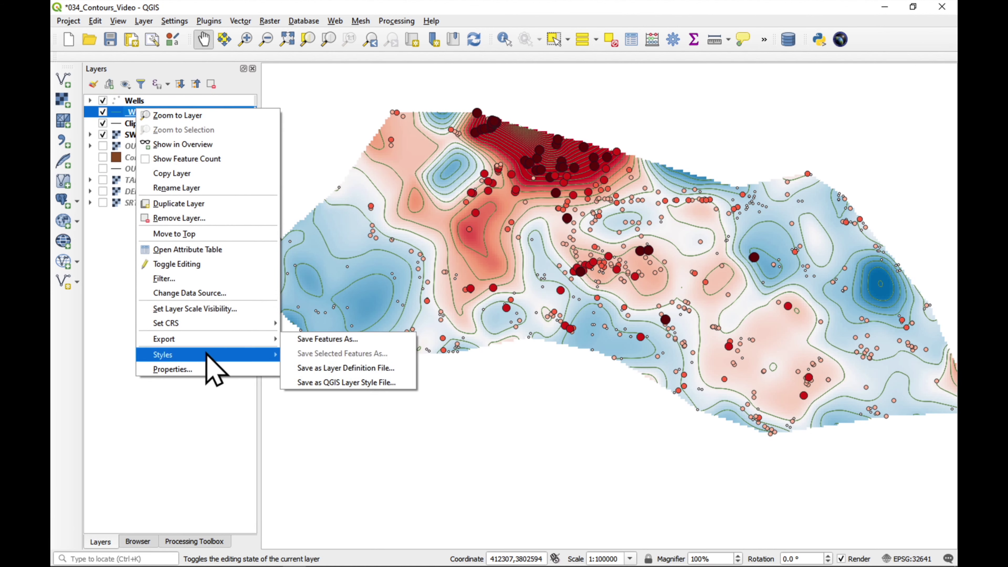
mouse_move(220, 354)
mouse_move(346, 281)
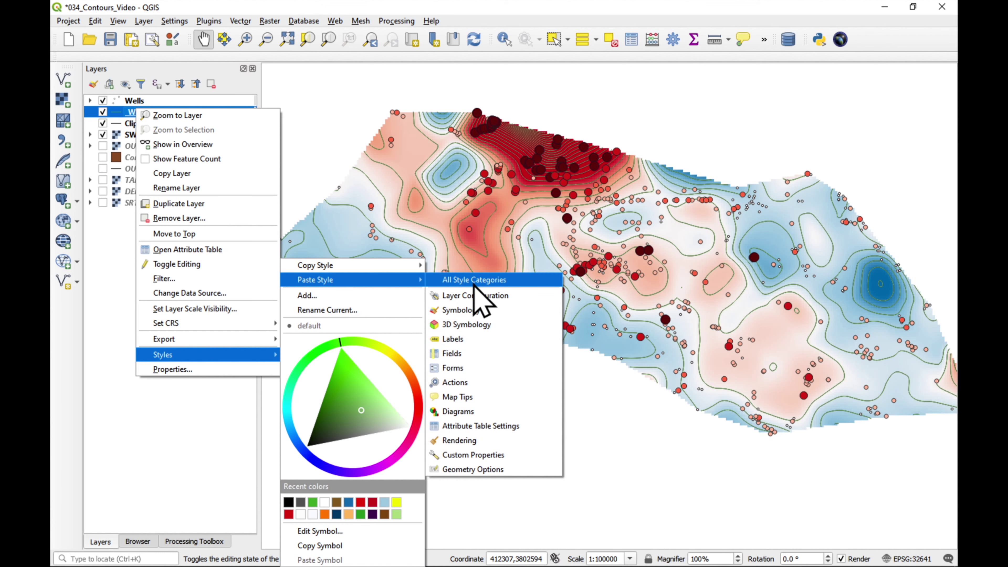
click(476, 280)
right_click(139, 121)
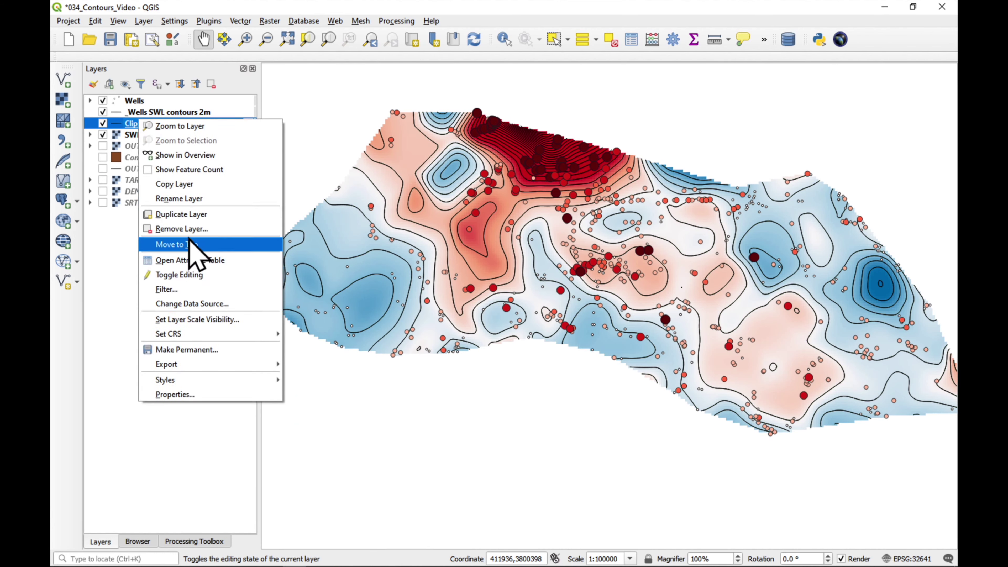
click(187, 229)
Step: Confirm removal of the Clipped layer and remove the OUTPUT raster
click(478, 303)
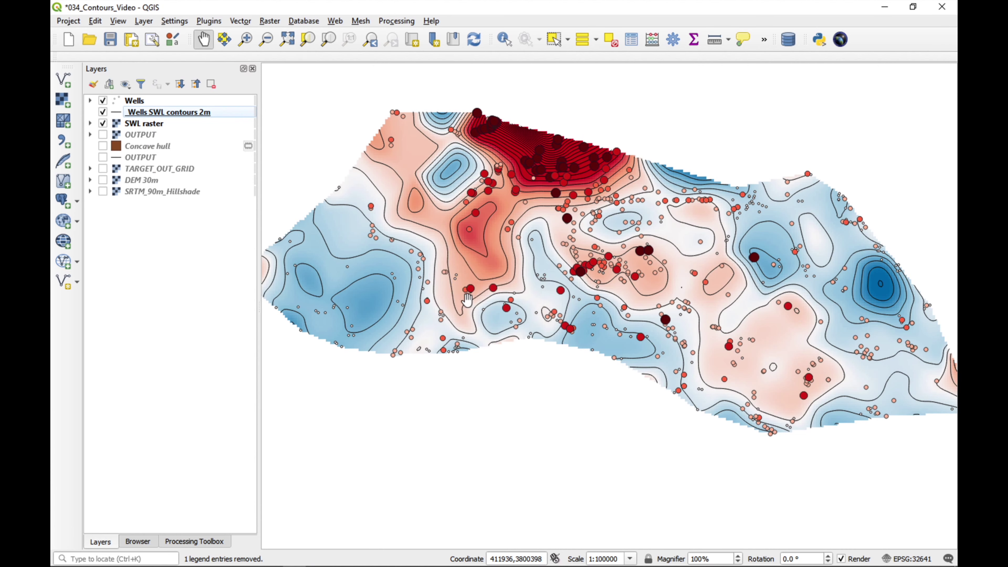
click(136, 137)
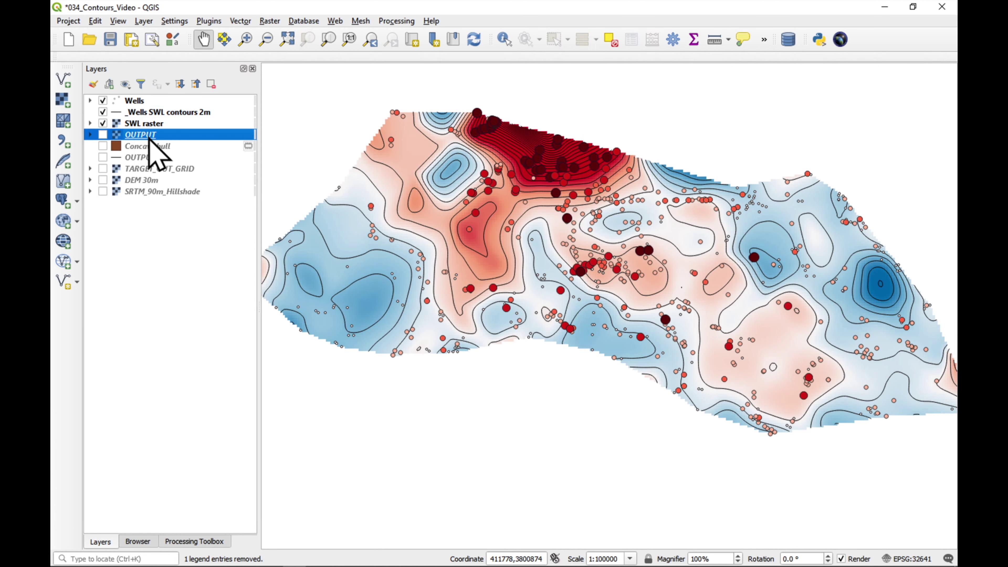
right_click(149, 137)
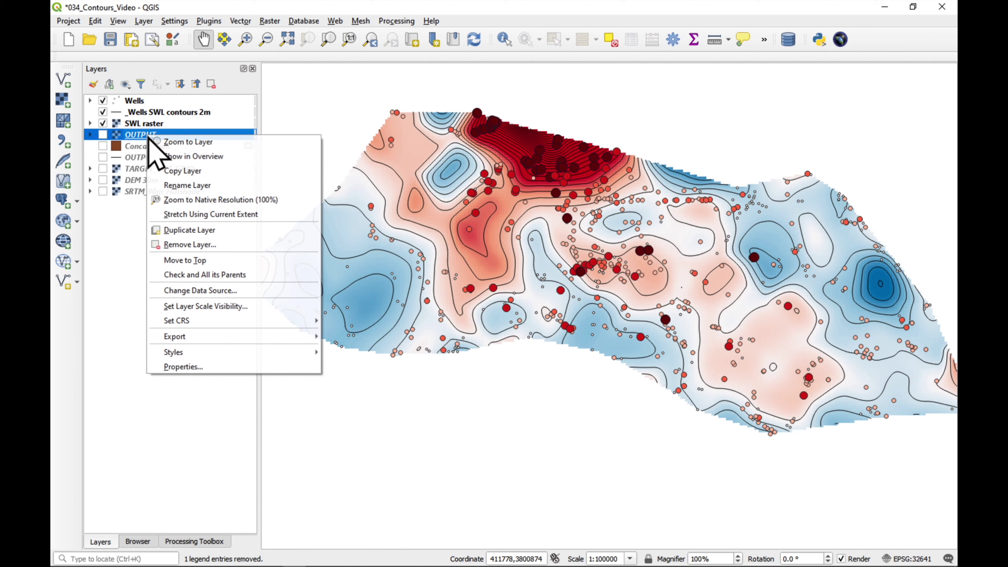
click(191, 243)
Step: Remove the OUTPUT contour, TARGET_OUT_GRID and Concave hull layers from the project
click(139, 145)
shift+click(137, 158)
right_click(174, 155)
click(200, 266)
key(Return)
right_click(127, 135)
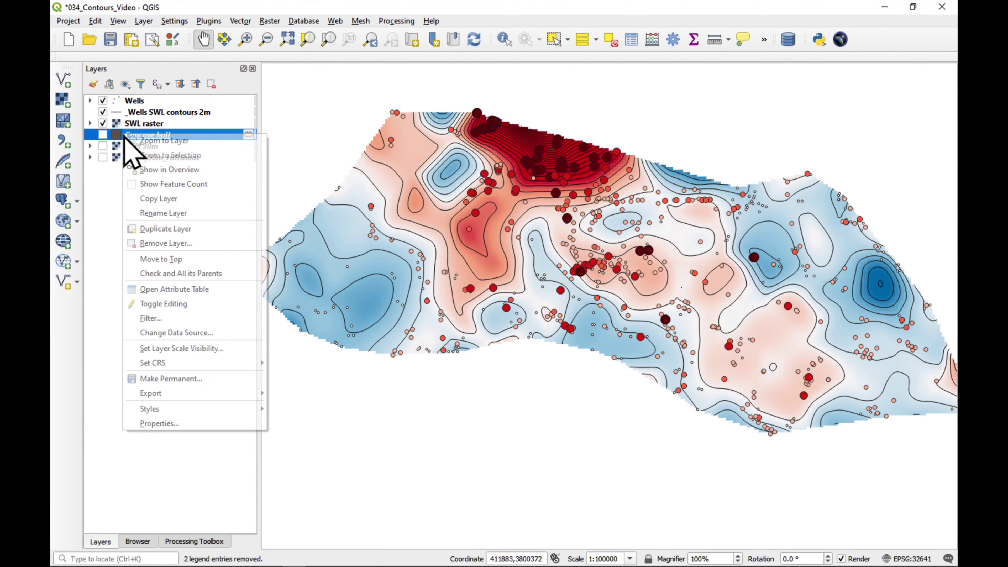
click(159, 241)
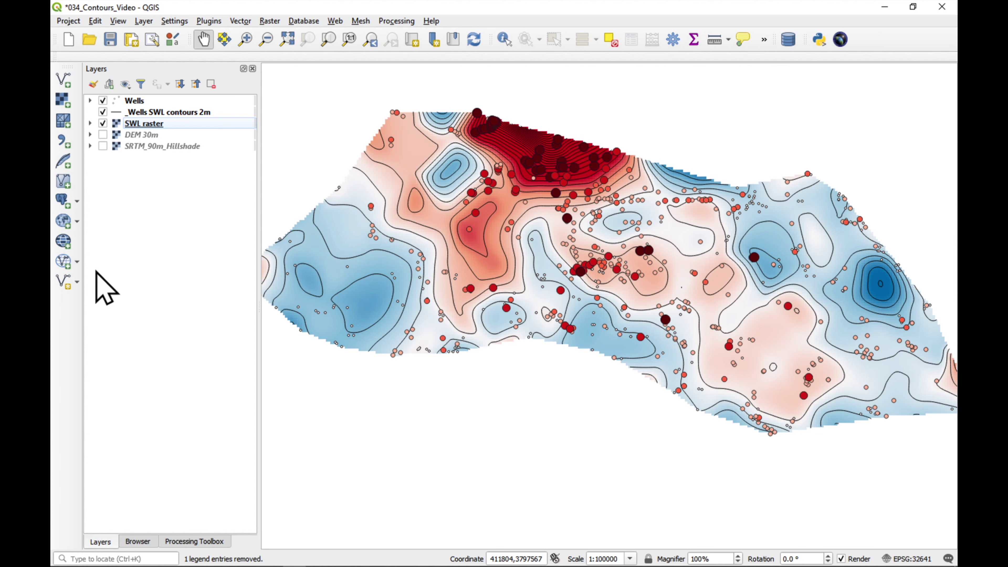
click(134, 114)
Step: Turn on single labels for SWL contours 2m using the ELEV field
double_click(135, 114)
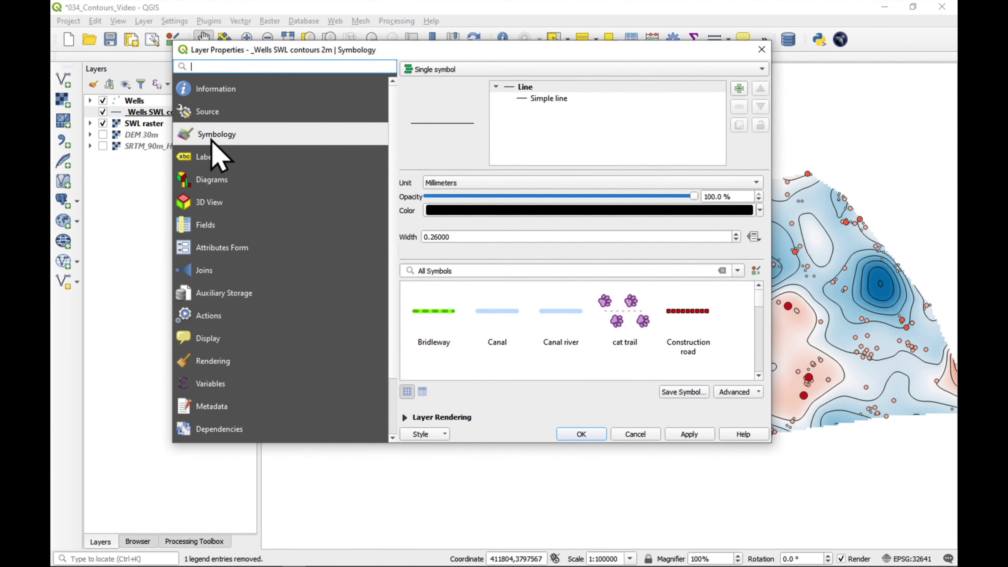
click(209, 156)
click(434, 68)
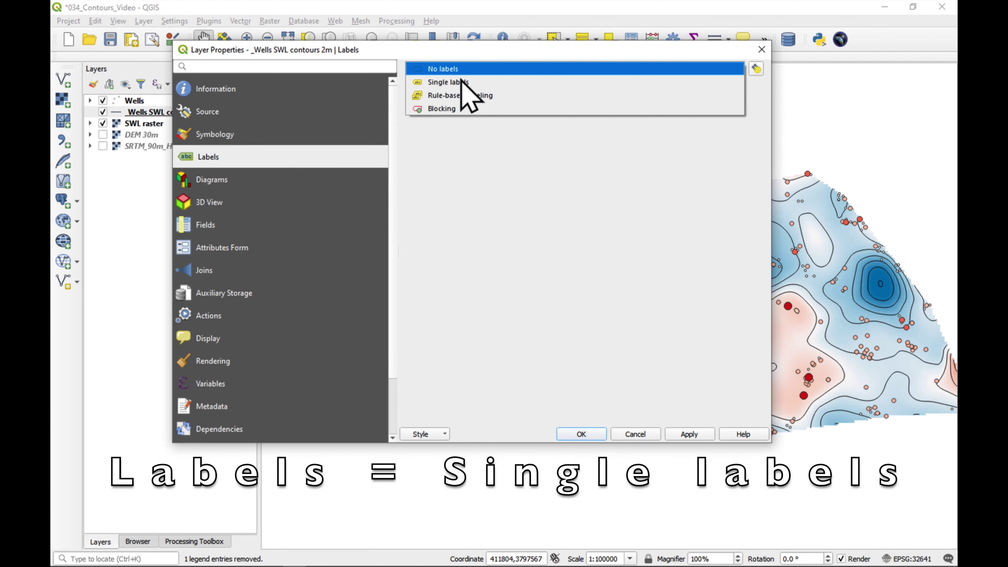
click(462, 81)
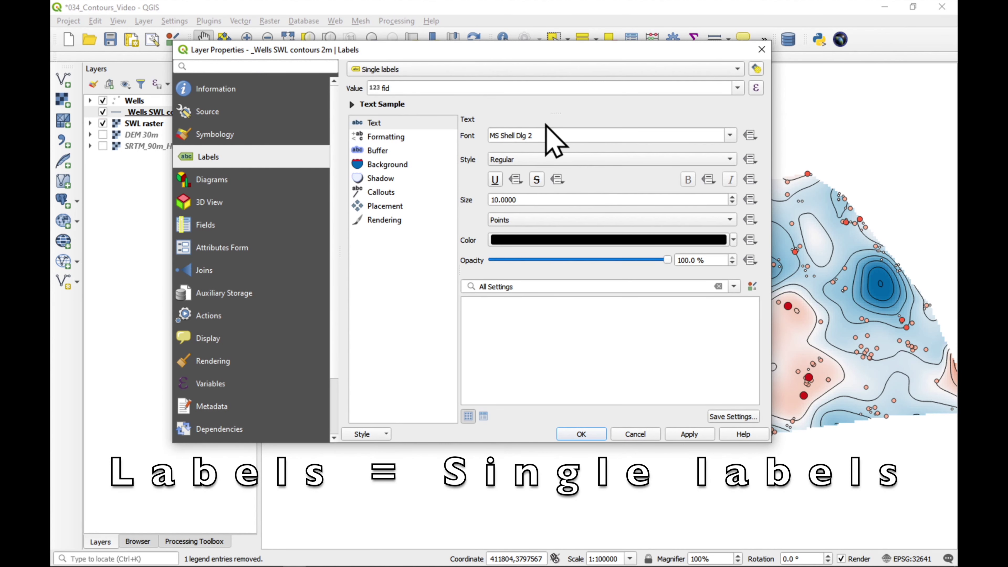
click(491, 82)
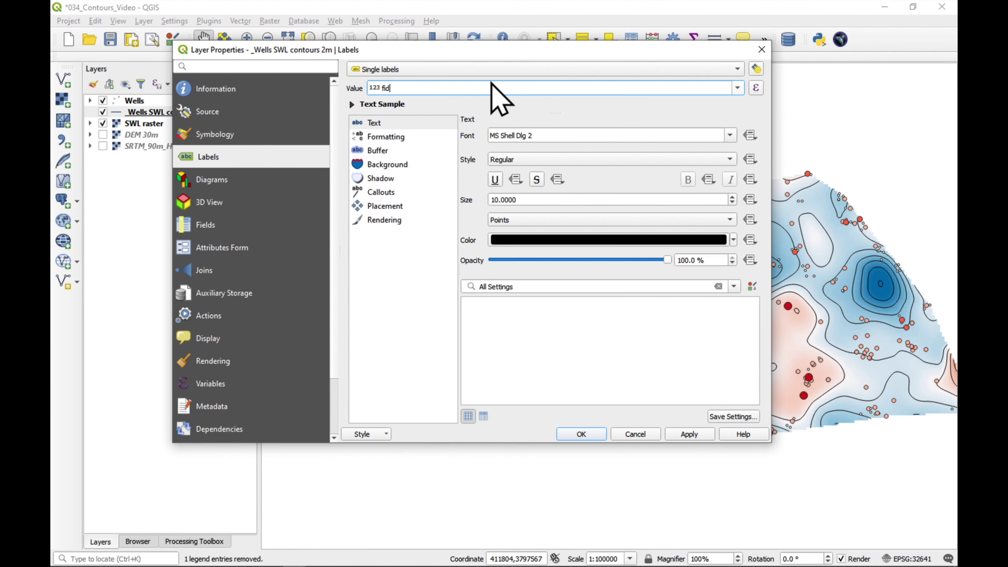
click(737, 87)
click(567, 134)
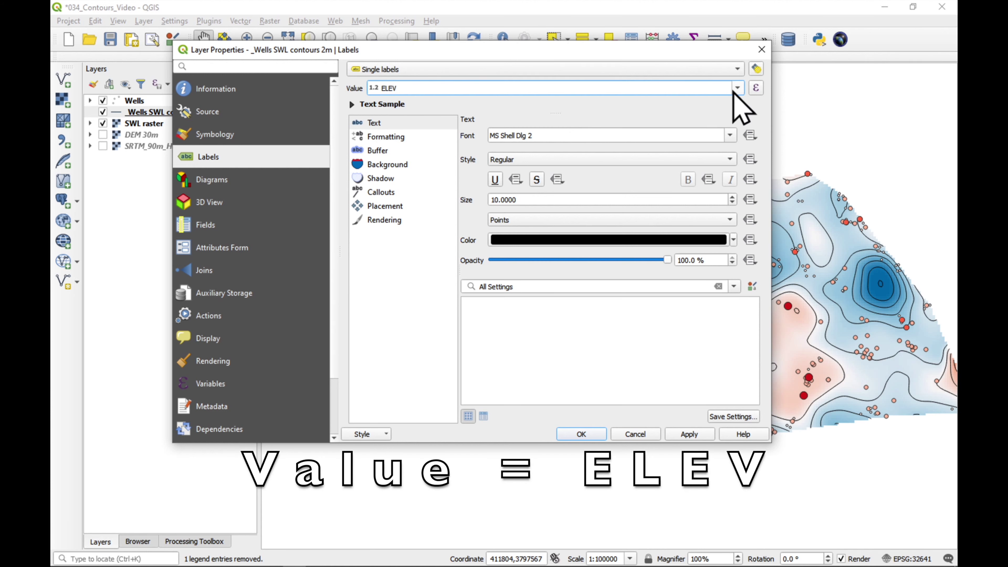
click(690, 434)
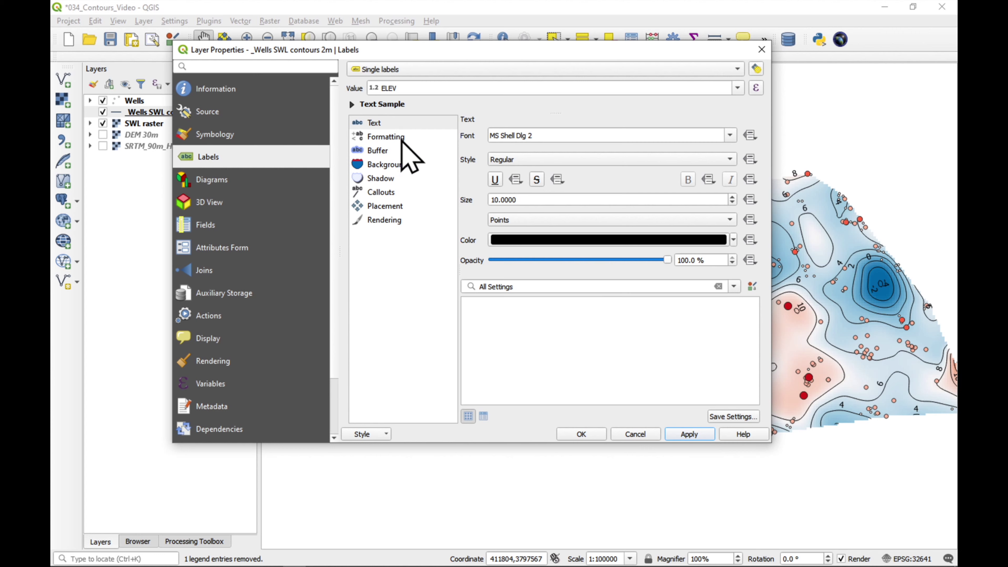
Step: Make labels 8 pt with a ~70% opacity buffer, curved and placed on the line
double_click(540, 200)
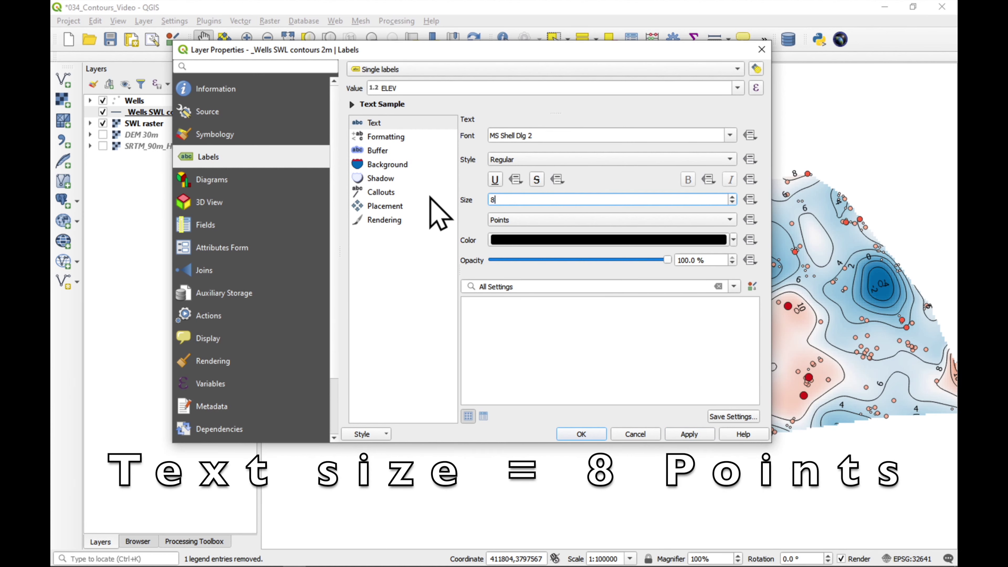
click(378, 150)
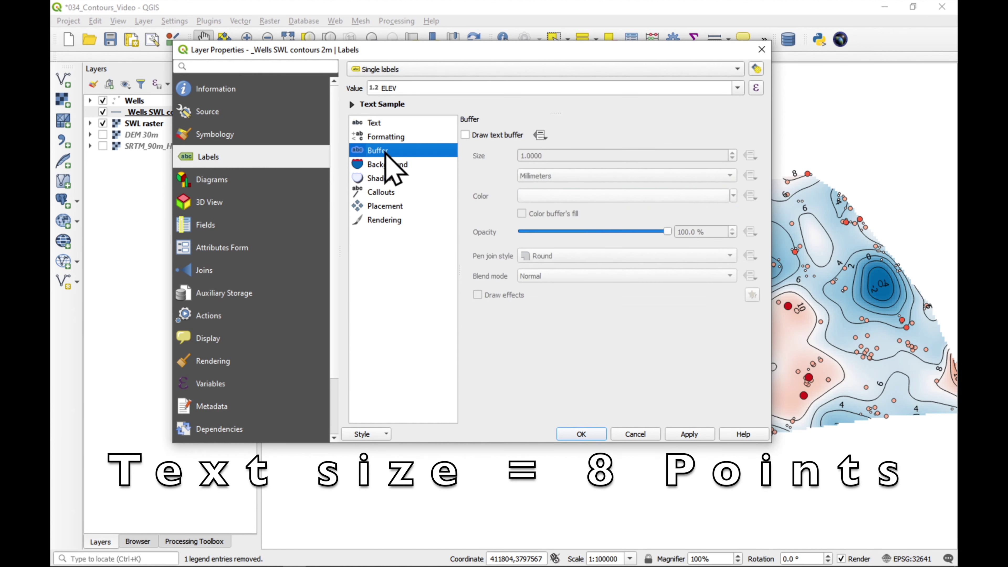
click(466, 135)
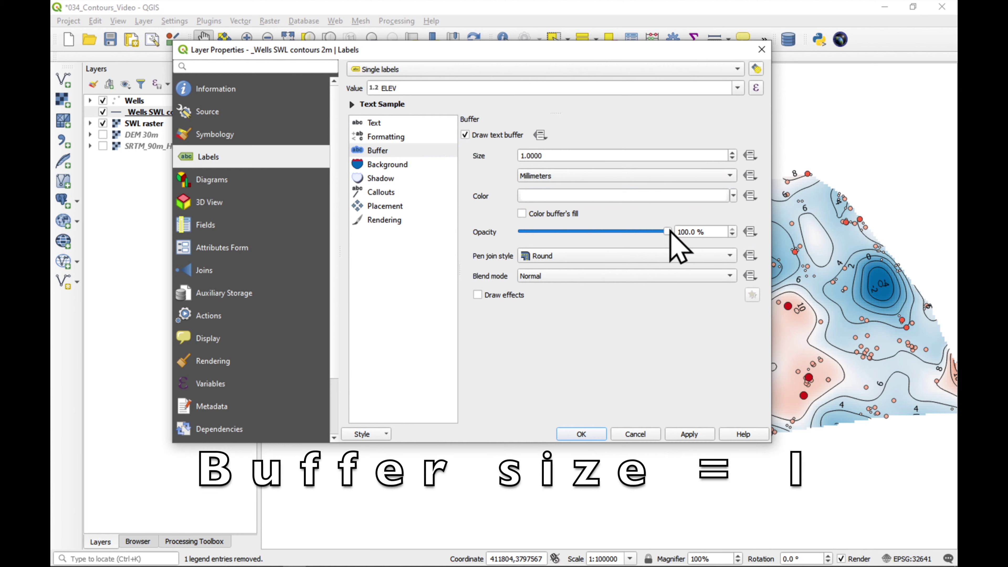
drag(667, 232, 634, 233)
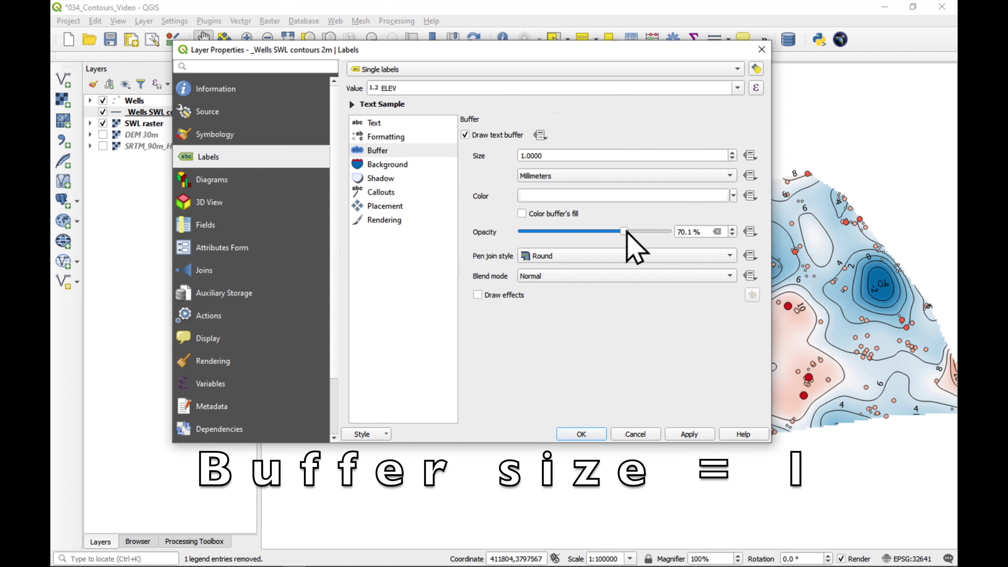
click(382, 206)
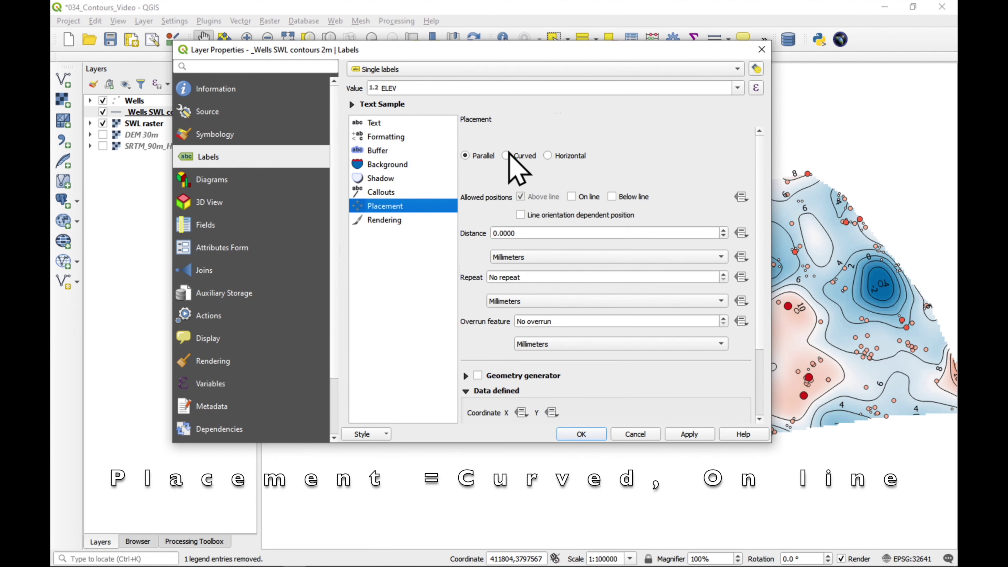
click(572, 196)
click(520, 196)
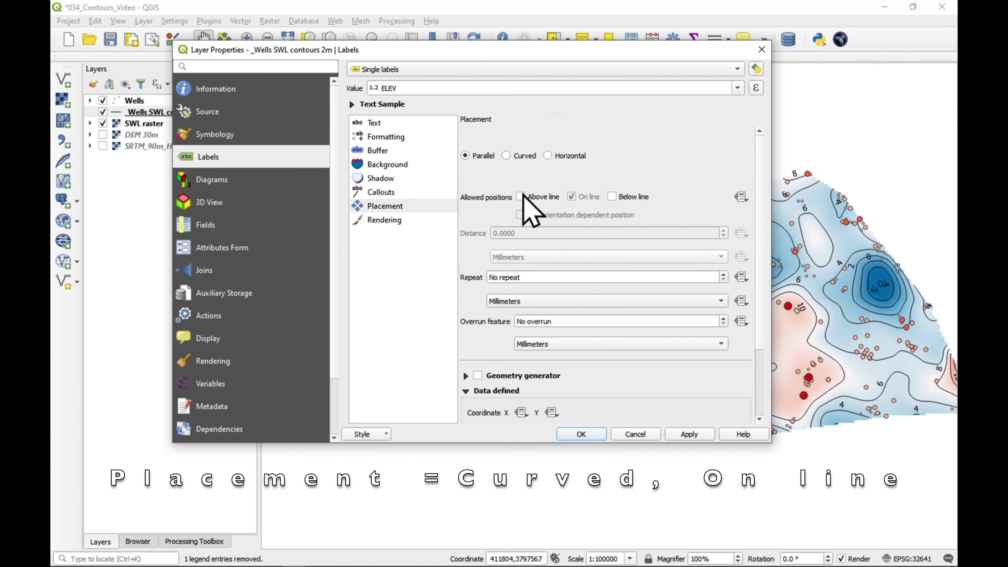
click(506, 156)
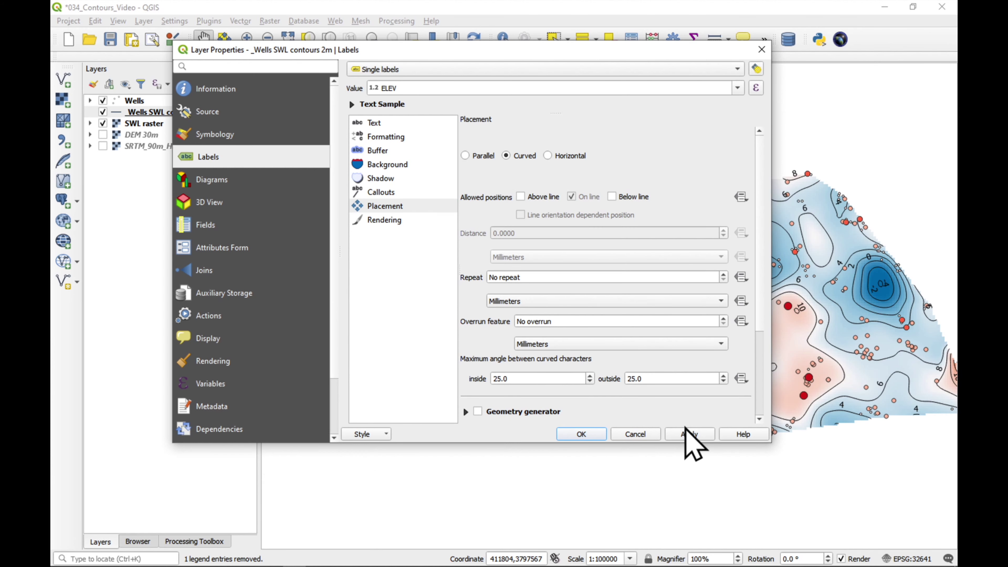
click(691, 434)
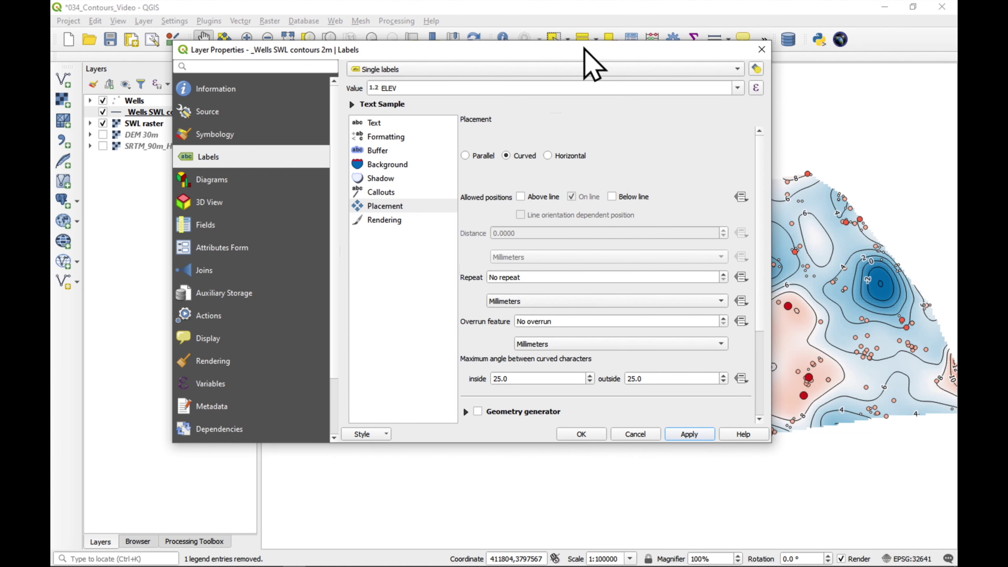
drag(584, 47, 294, 66)
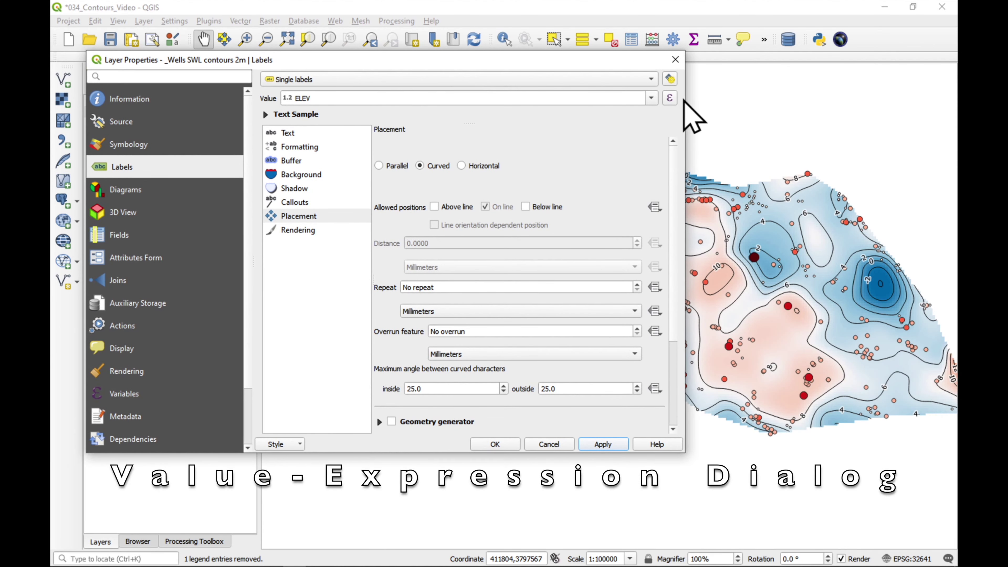
Step: Set the contour label expression to "ELEV" || ' m', apply it, and close properties
click(670, 100)
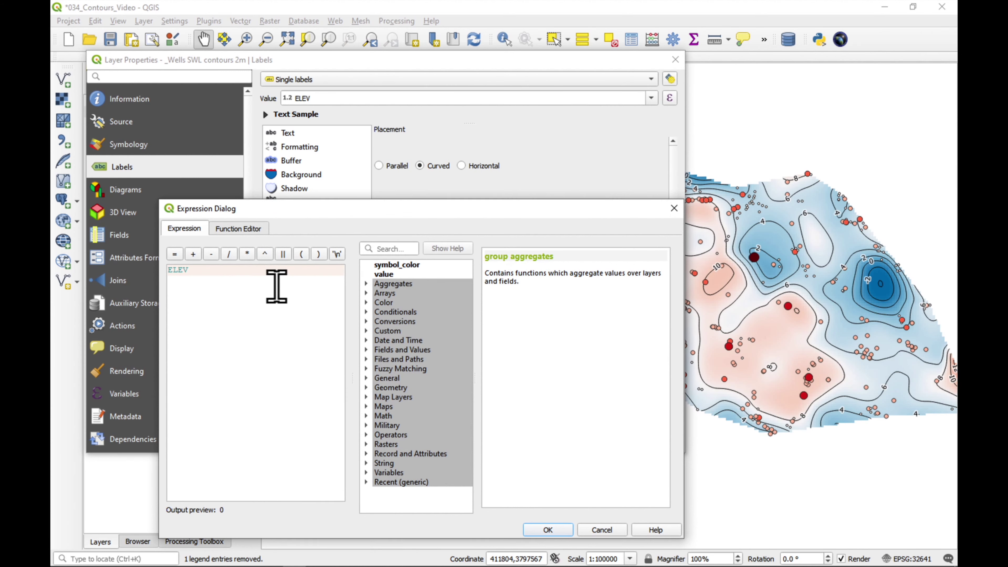
text("ELEV)
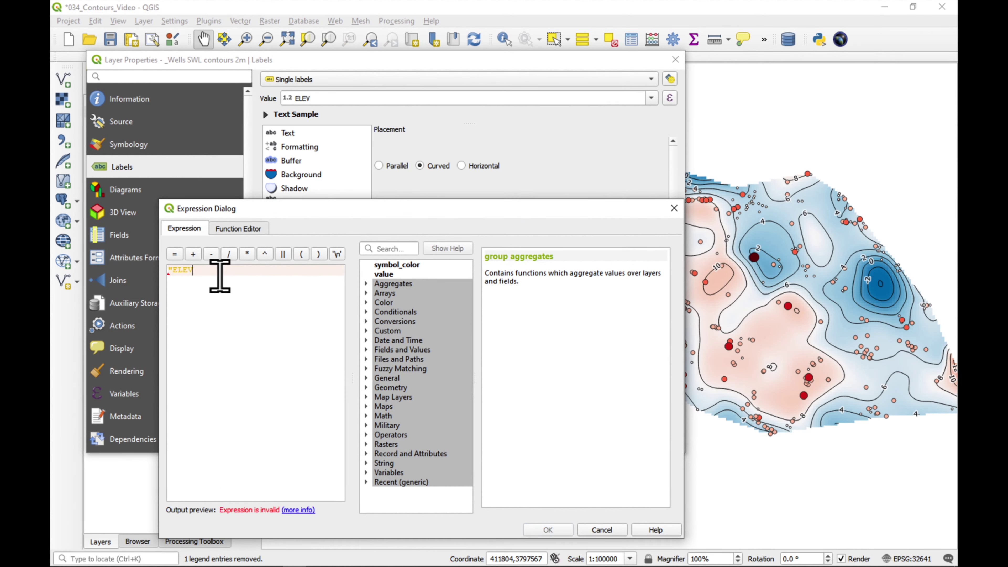
text(")
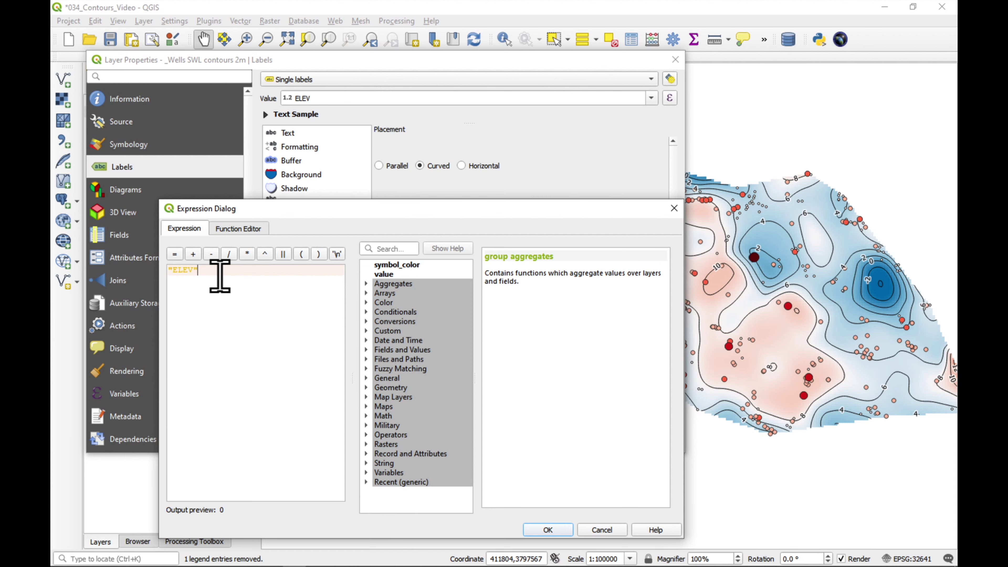
click(283, 258)
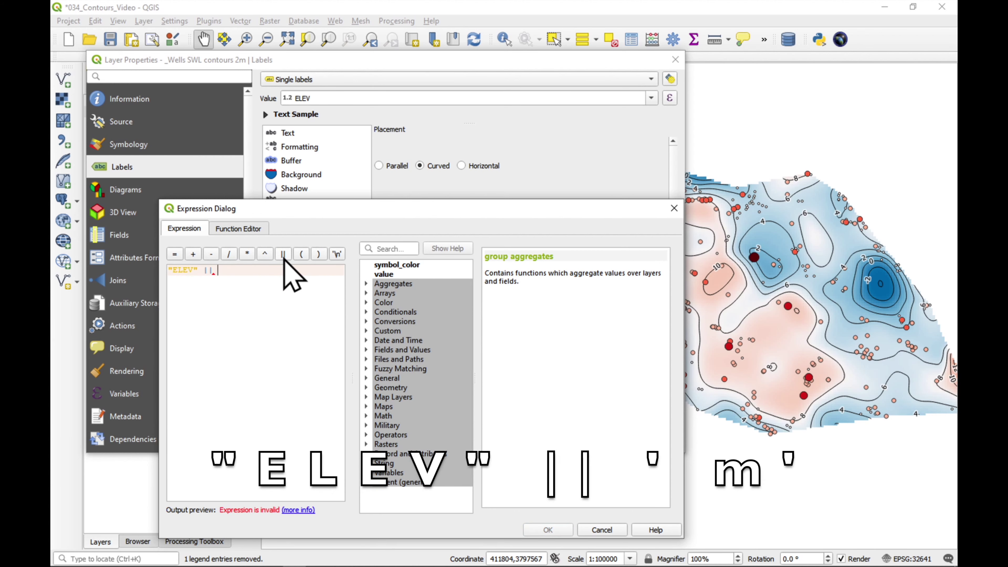
text(')
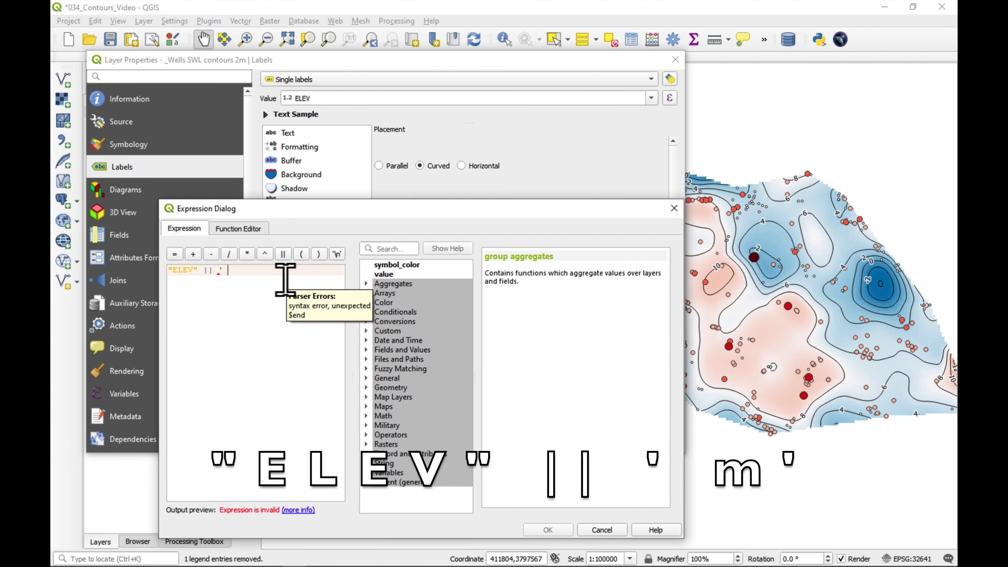
text( m')
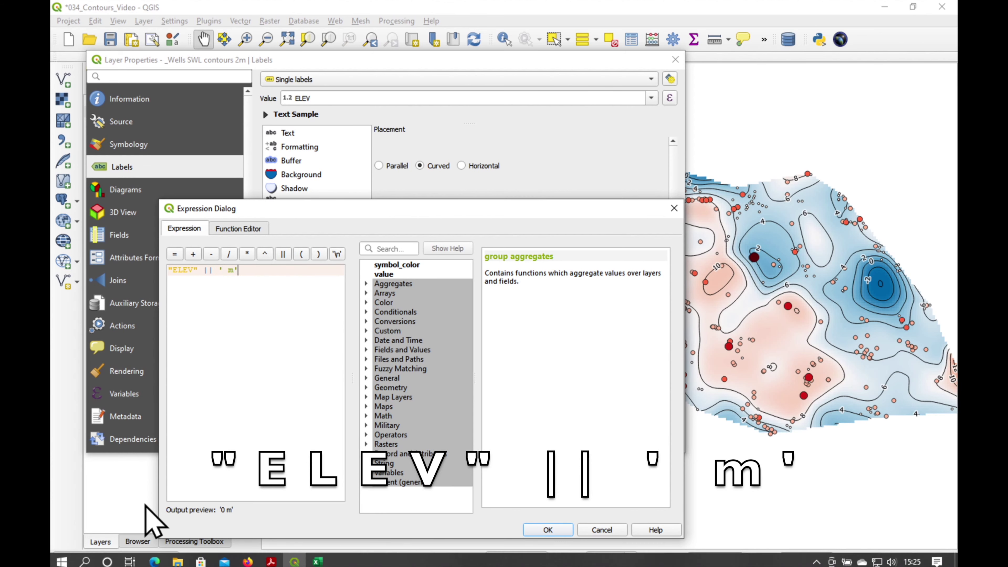
click(552, 530)
click(601, 446)
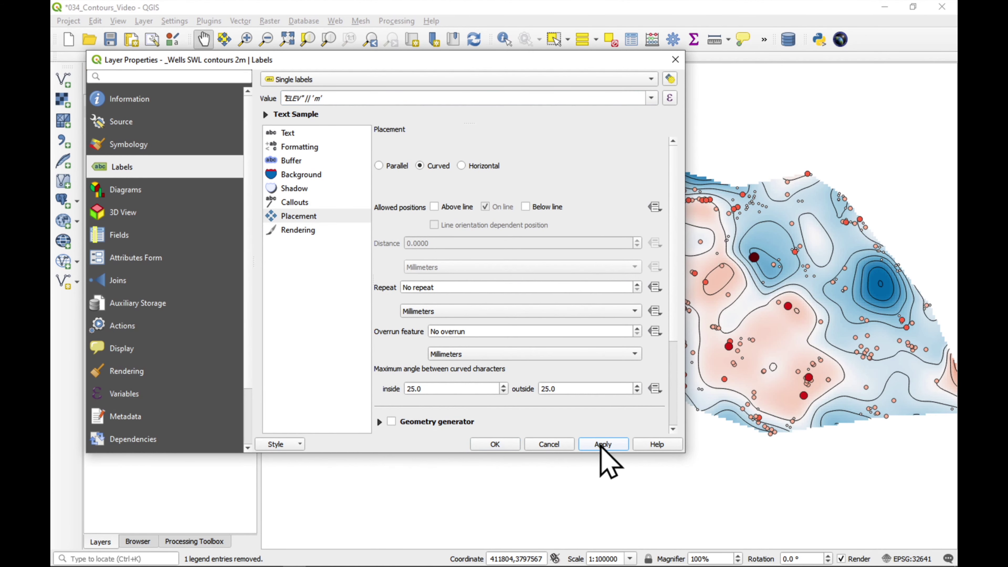
click(495, 445)
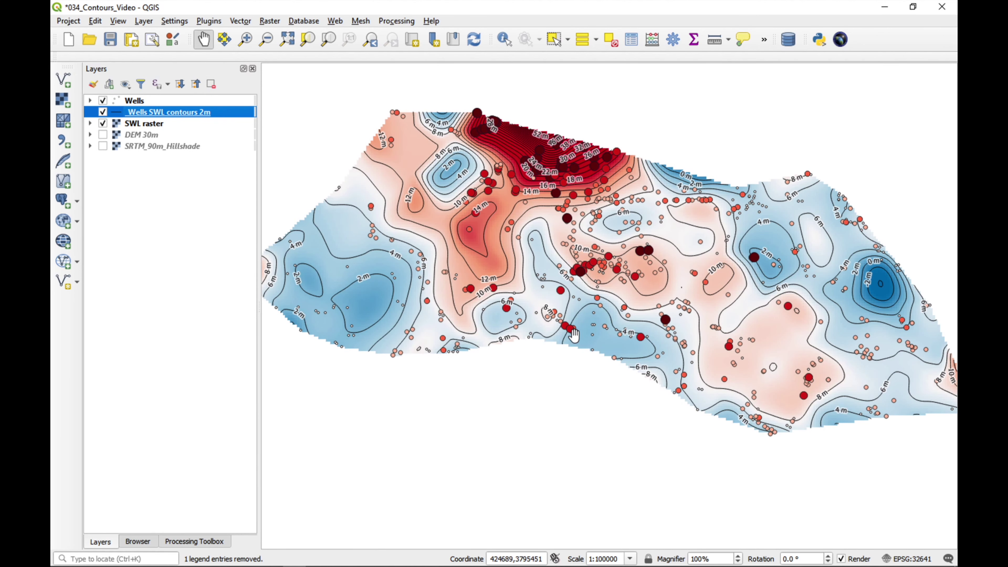
Step: Duplicate the SWL raster layer in the Layers panel
scroll(590, 322, up, 1)
scroll(590, 322, down, 1)
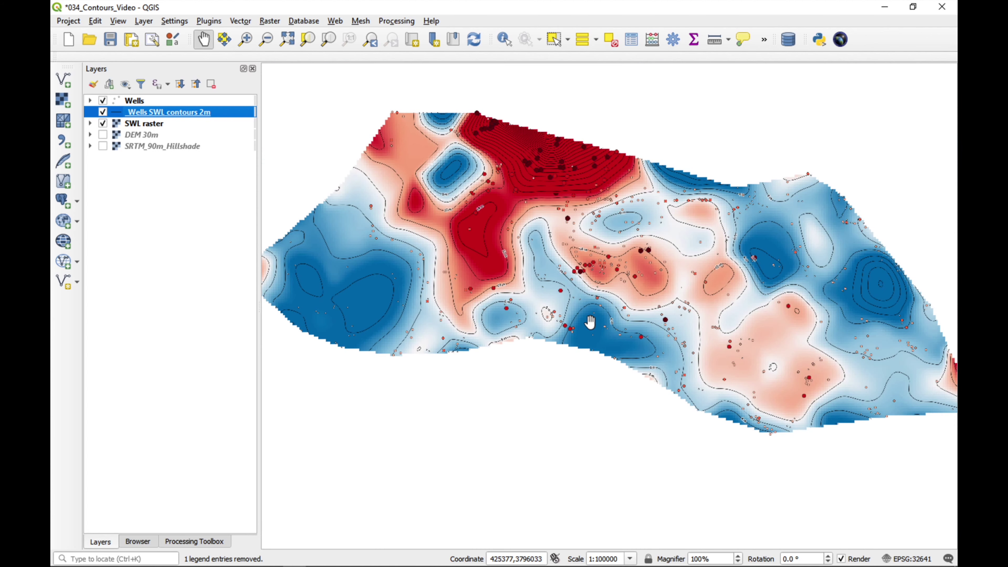
drag(560, 268, 522, 267)
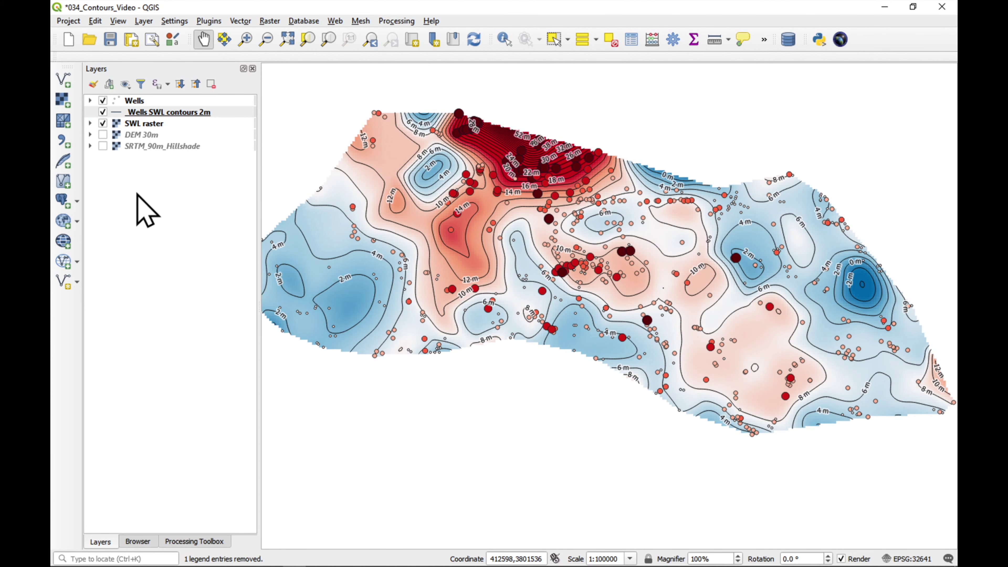
right_click(144, 124)
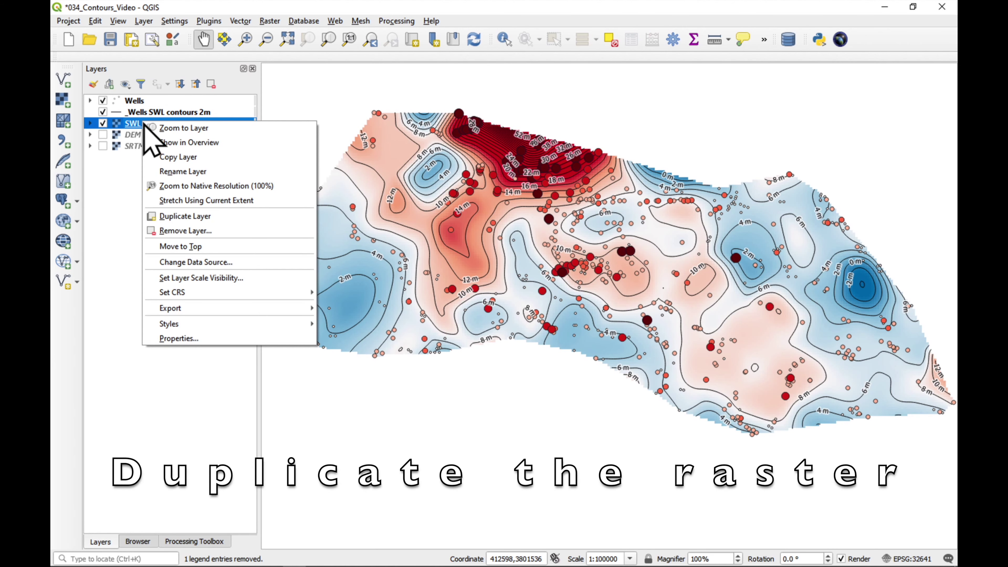
click(189, 216)
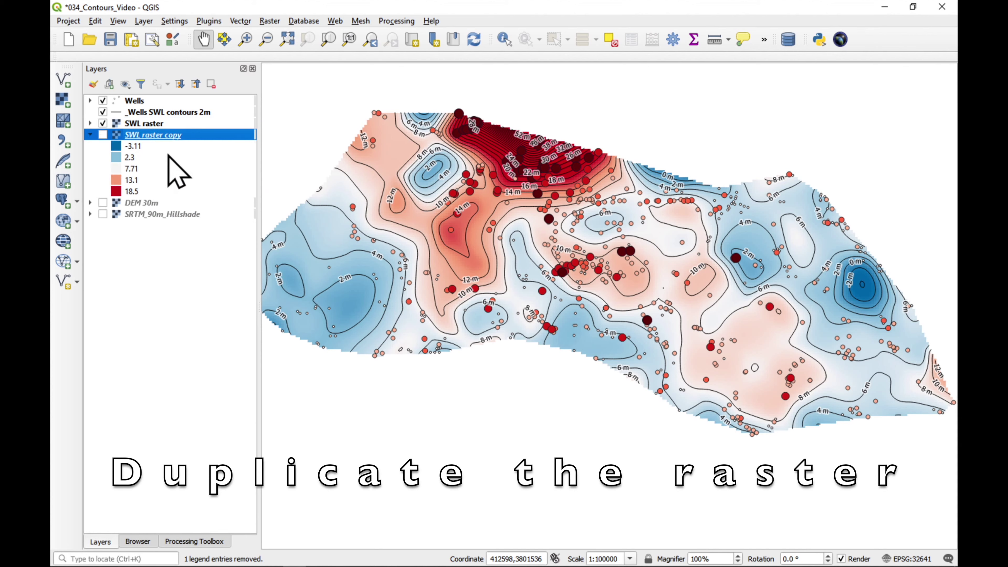
Step: Rename the copy to Shade and open its Symbology render type list
right_click(159, 137)
click(196, 185)
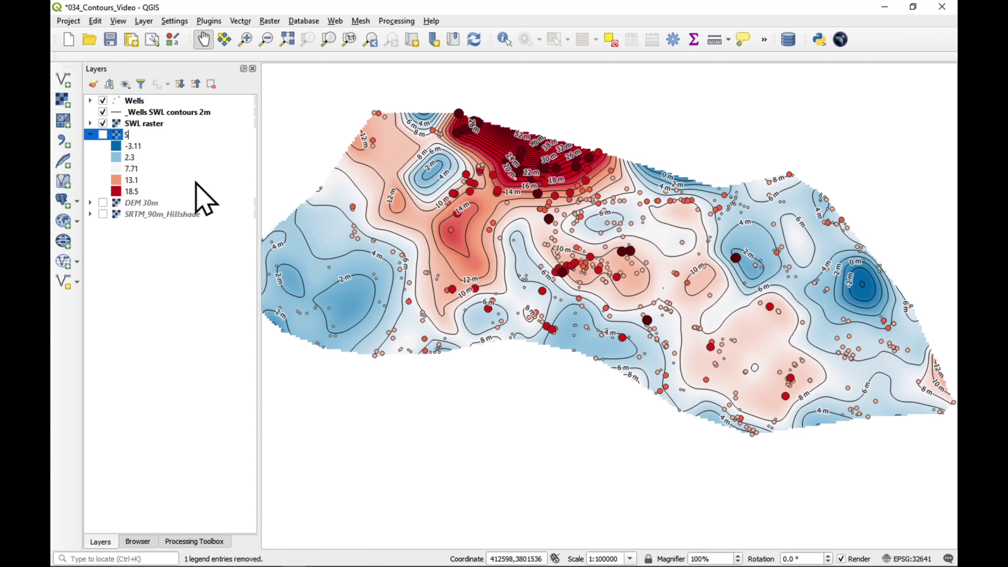
key(Return)
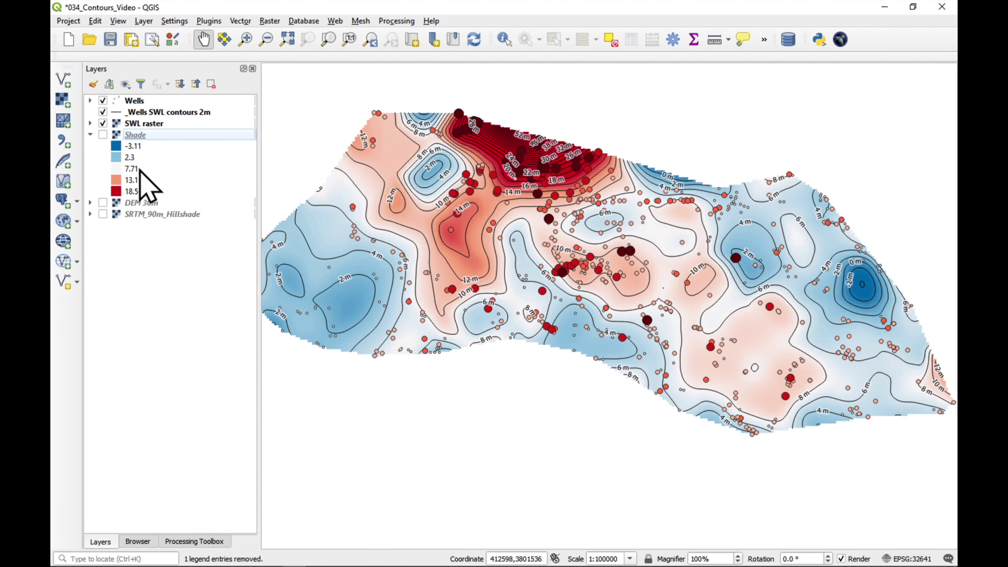
click(89, 135)
double_click(133, 137)
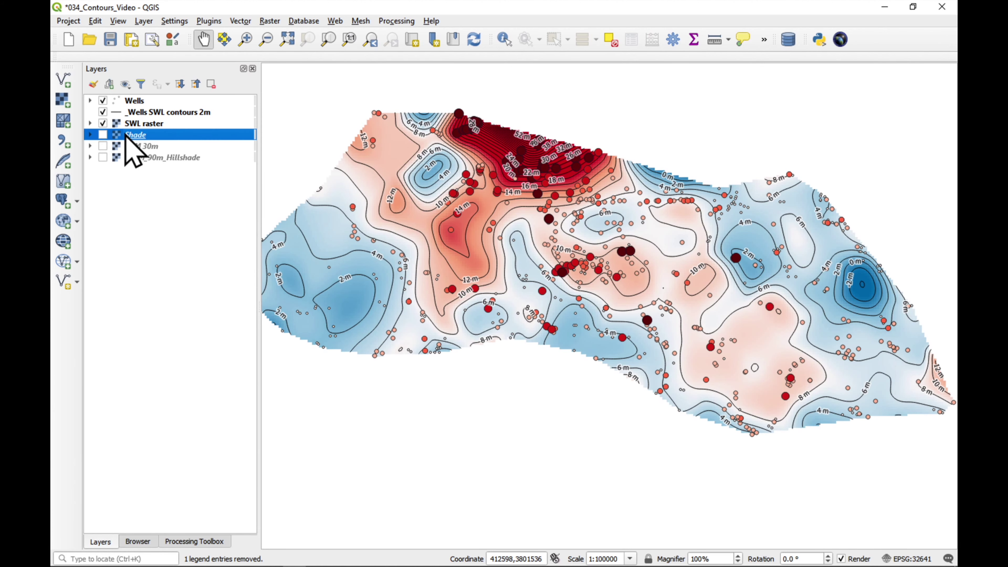
click(375, 130)
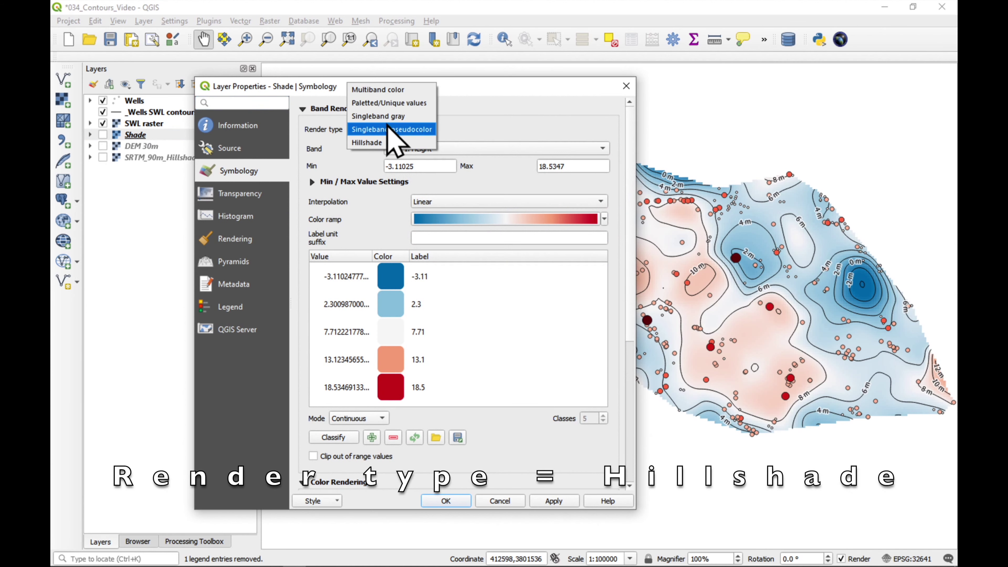
Step: Render Shade as a hillshade and preview it with a Z factor of 20
click(382, 146)
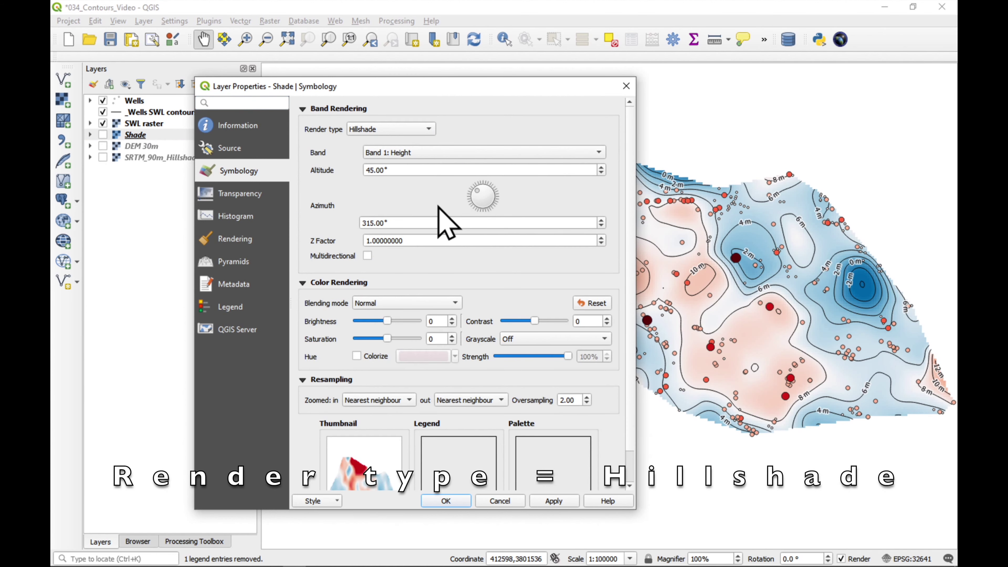
click(553, 501)
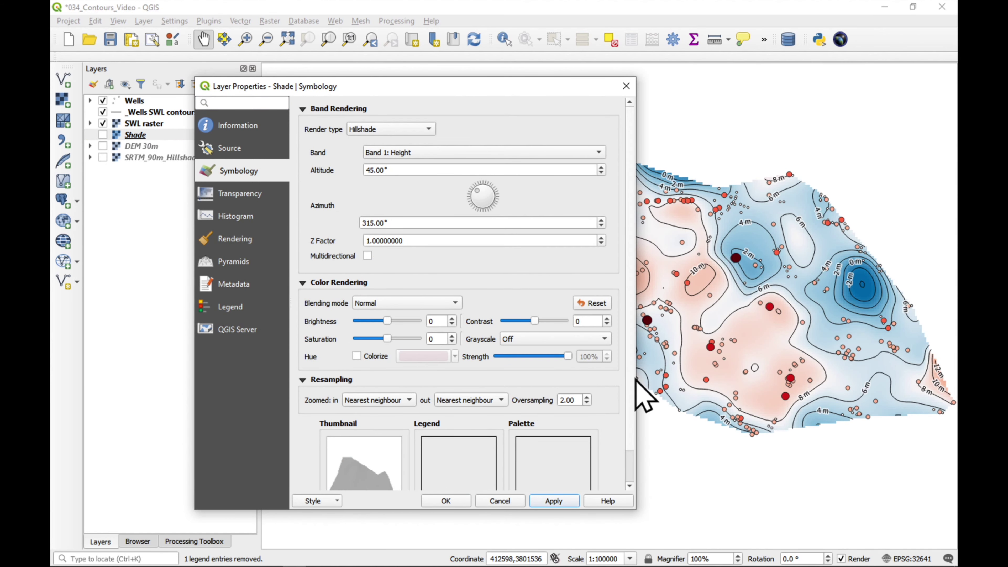
scroll(635, 402, down, 2)
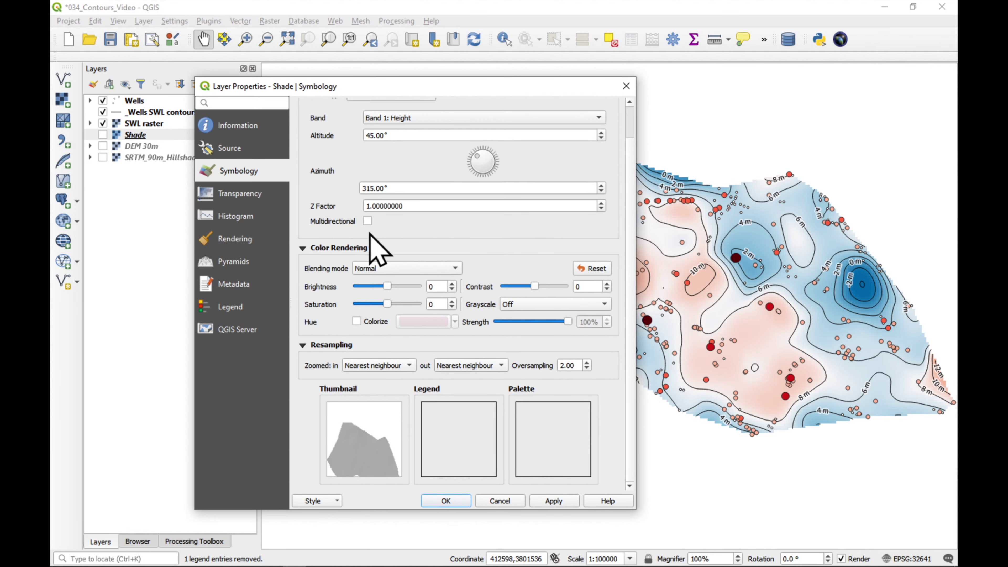
drag(427, 206, 322, 200)
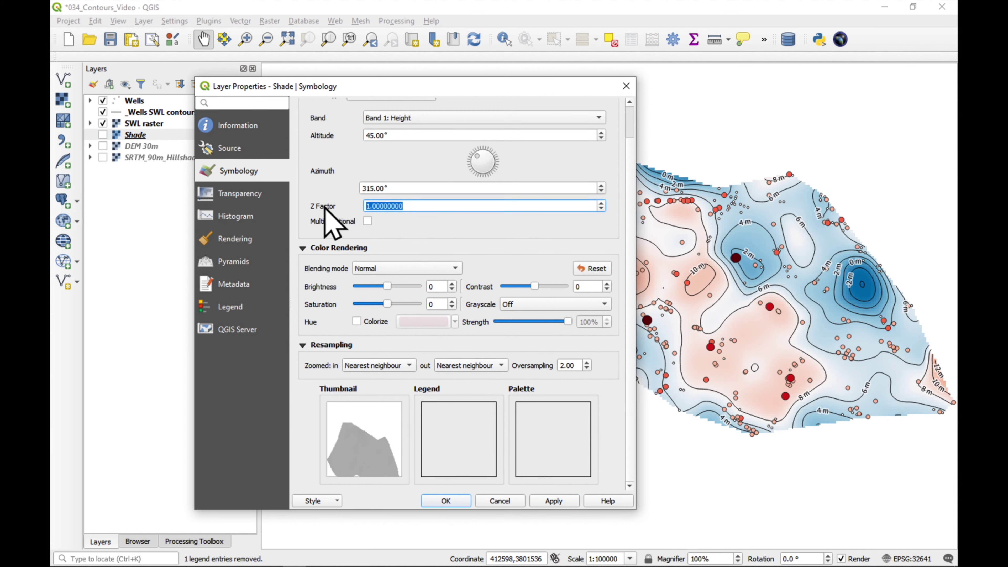
text(20)
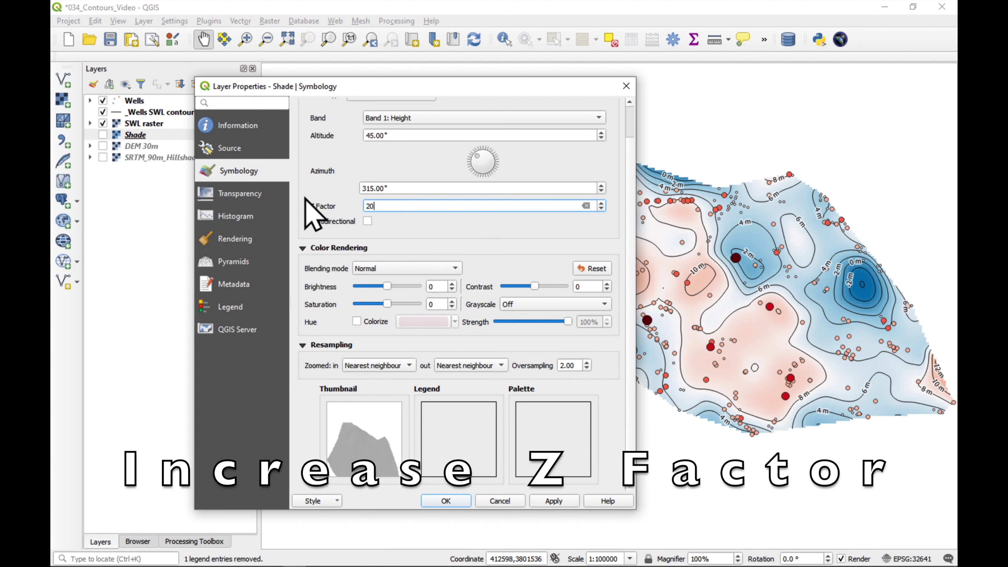
click(555, 500)
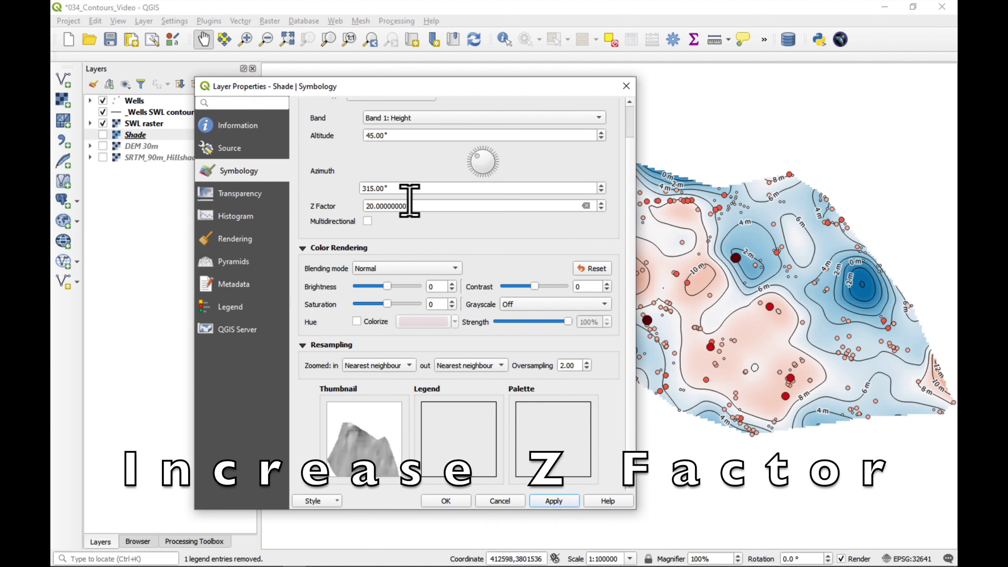
Step: Raise the Z factor to 50, set brightness to 27, and apply
drag(409, 200, 346, 202)
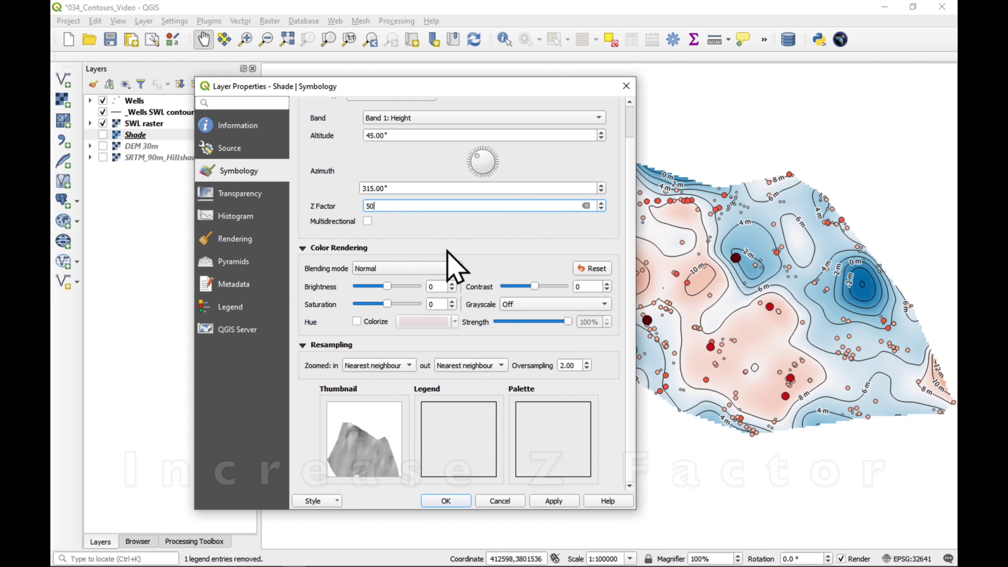
click(566, 501)
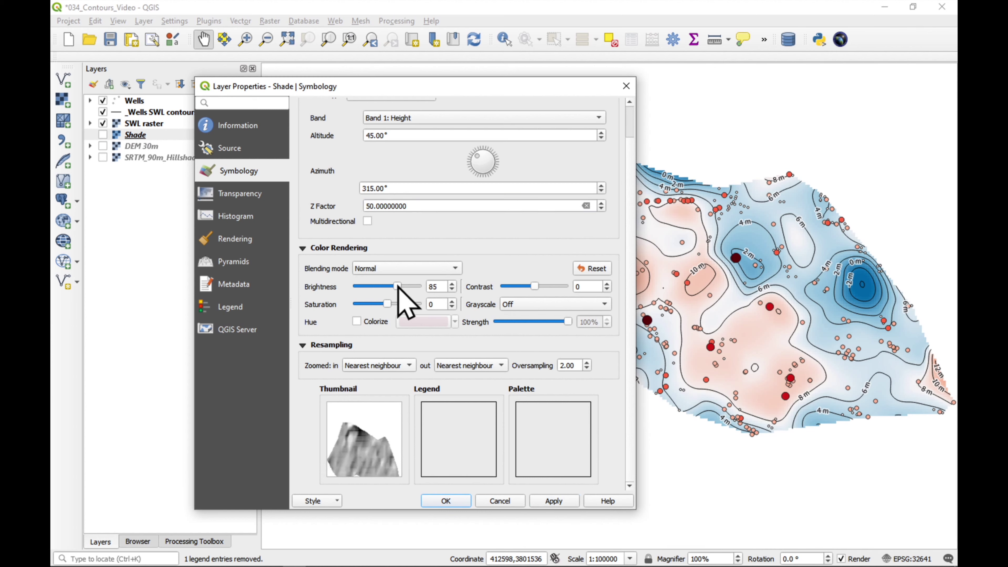
click(567, 502)
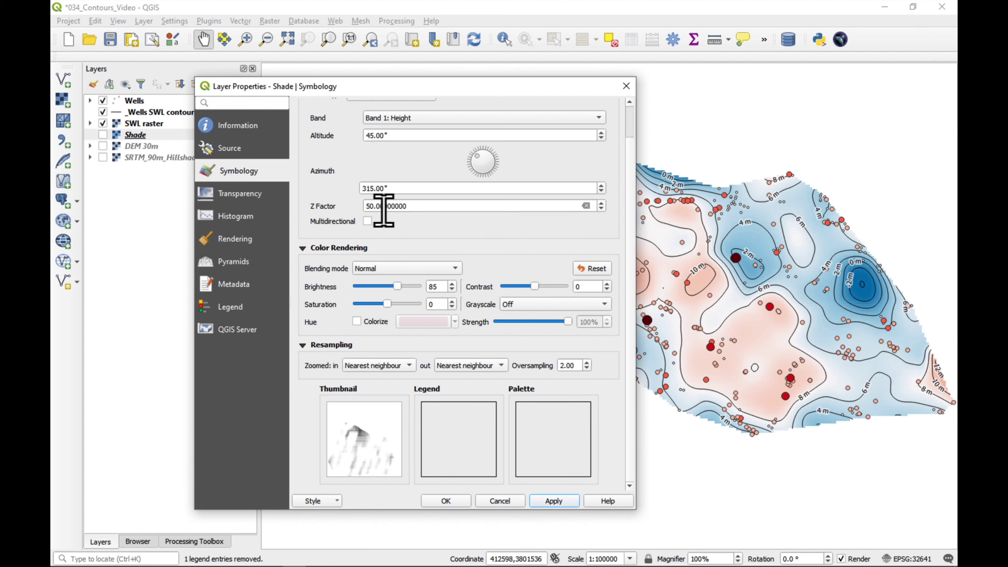
click(558, 501)
click(446, 502)
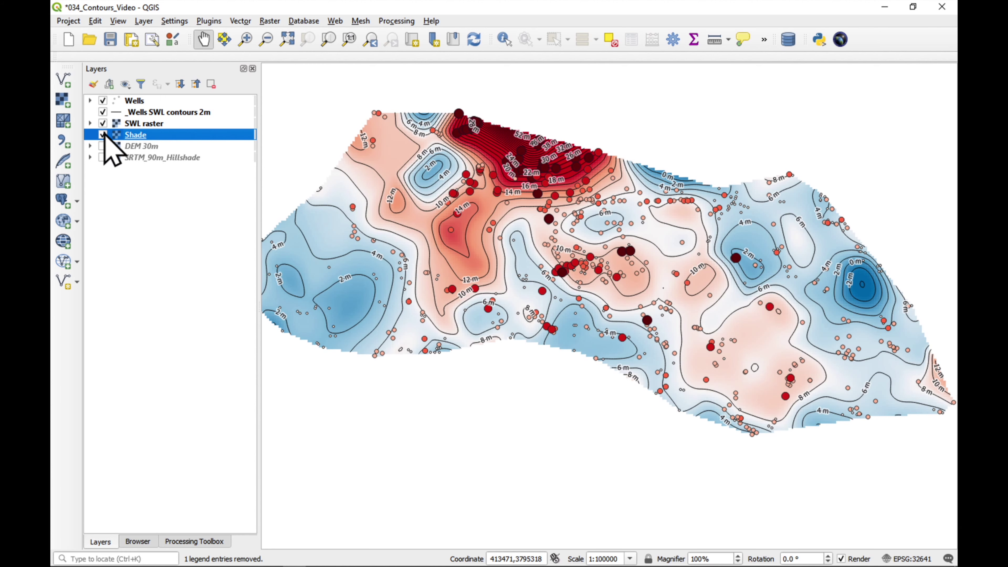
Step: Set the SWL raster's blending mode to Multiply and apply it
double_click(135, 124)
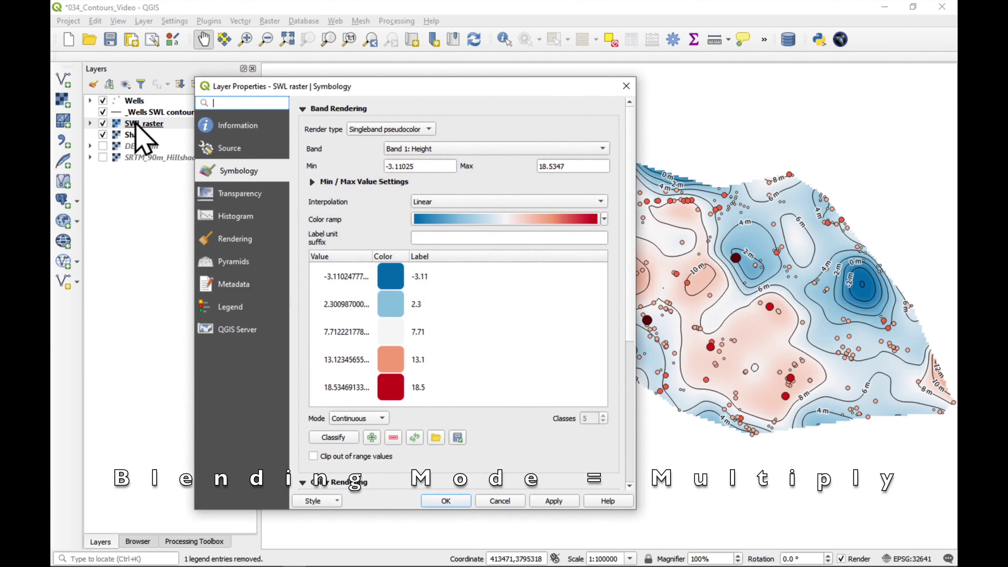
scroll(335, 270, down, 5)
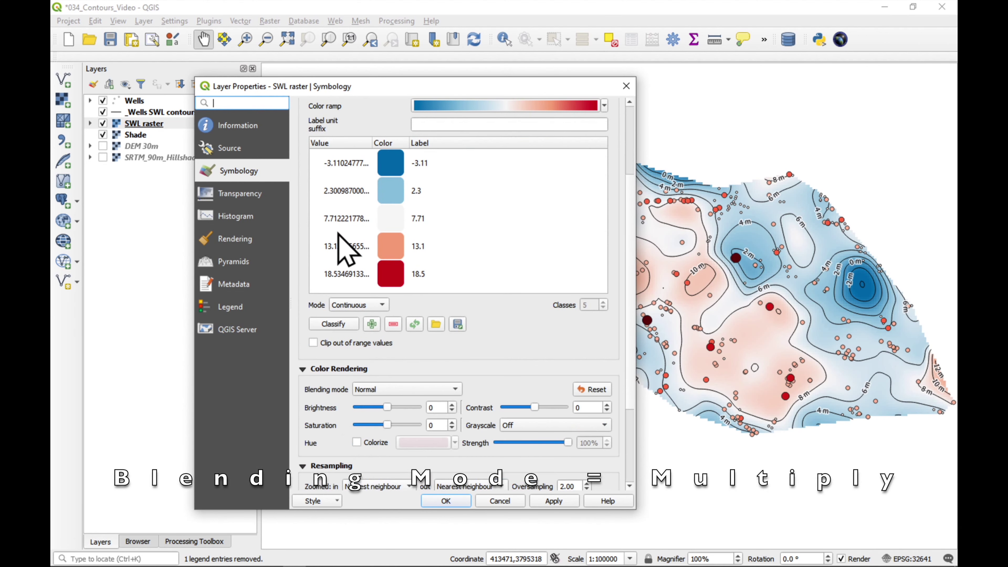
click(364, 313)
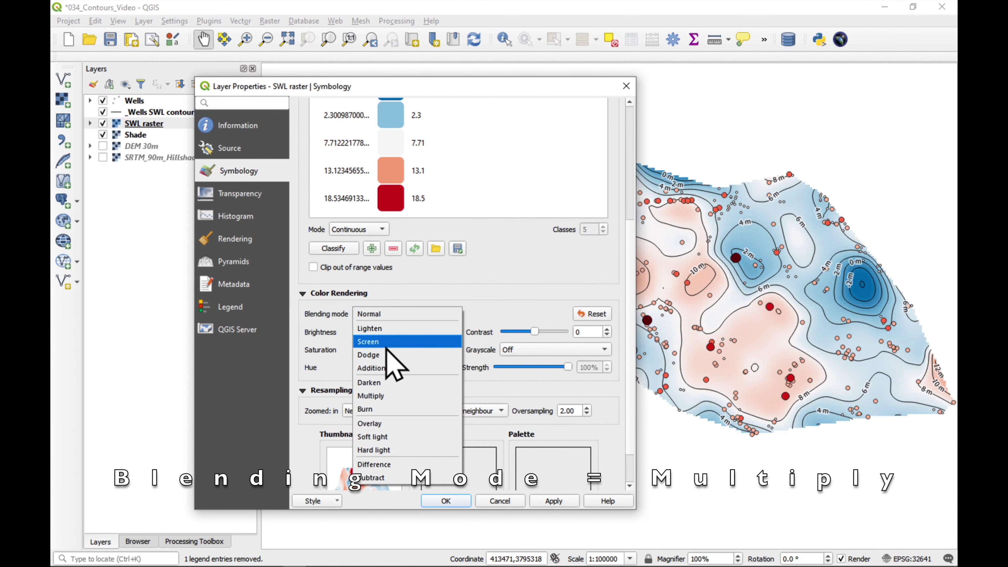
click(391, 397)
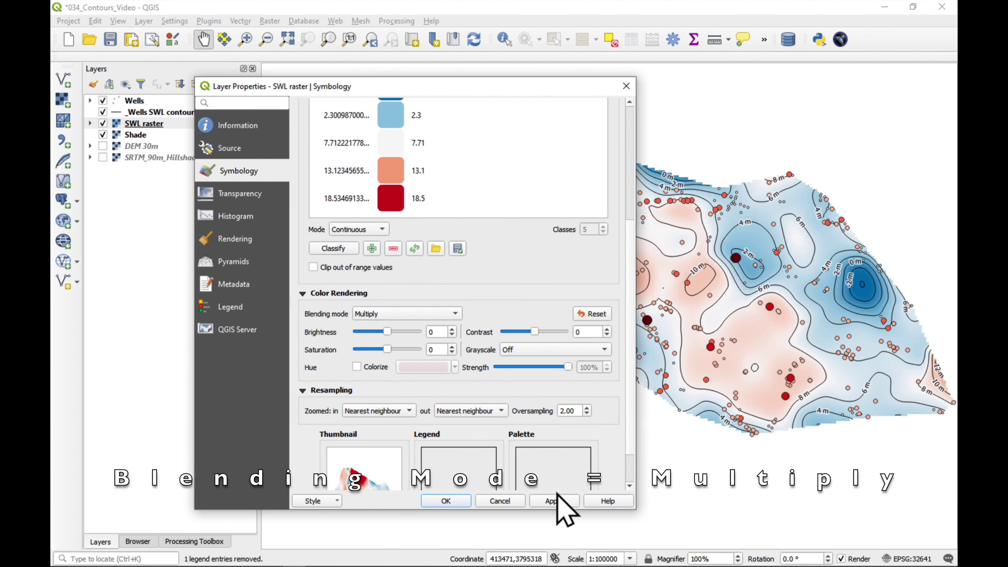
click(560, 501)
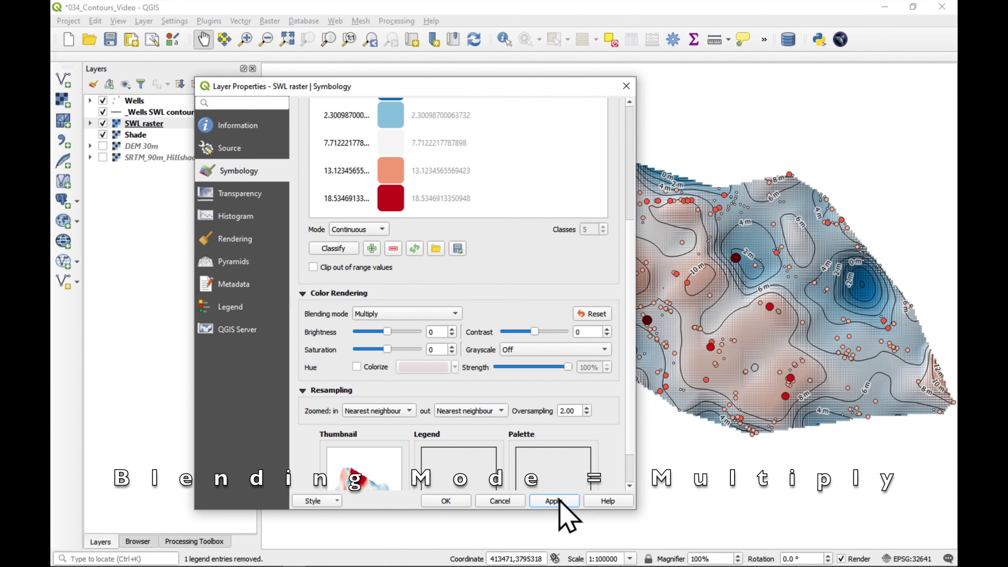
click(456, 502)
Step: Reopen the Shade layer's styling properties
scroll(454, 251, up, 1)
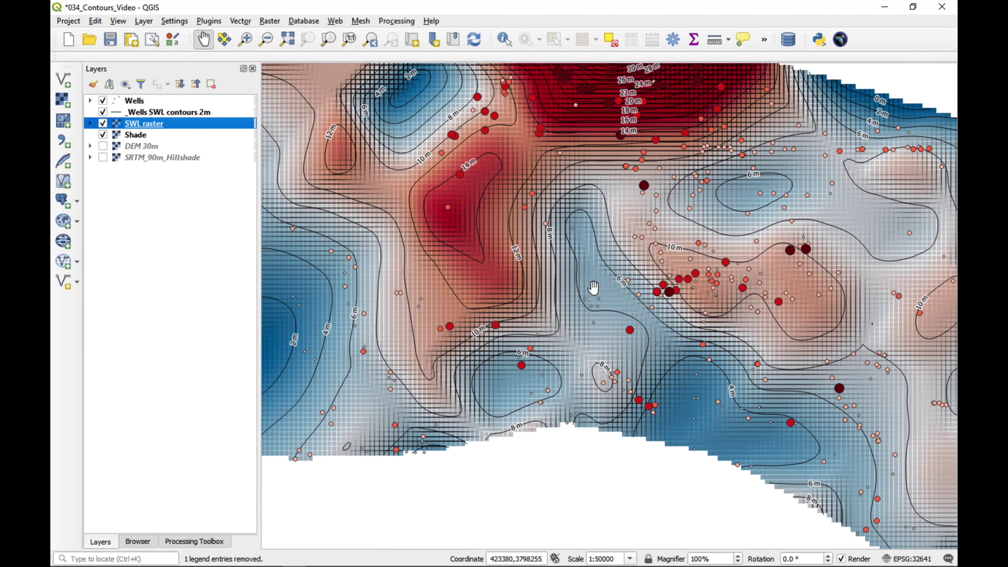
scroll(593, 287, down, 1)
scroll(502, 208, up, 2)
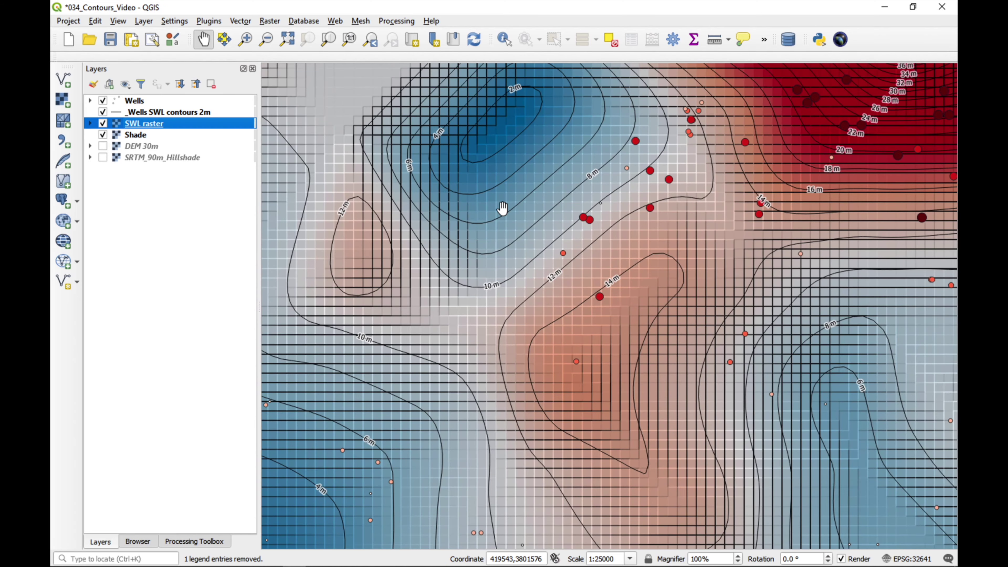
double_click(135, 135)
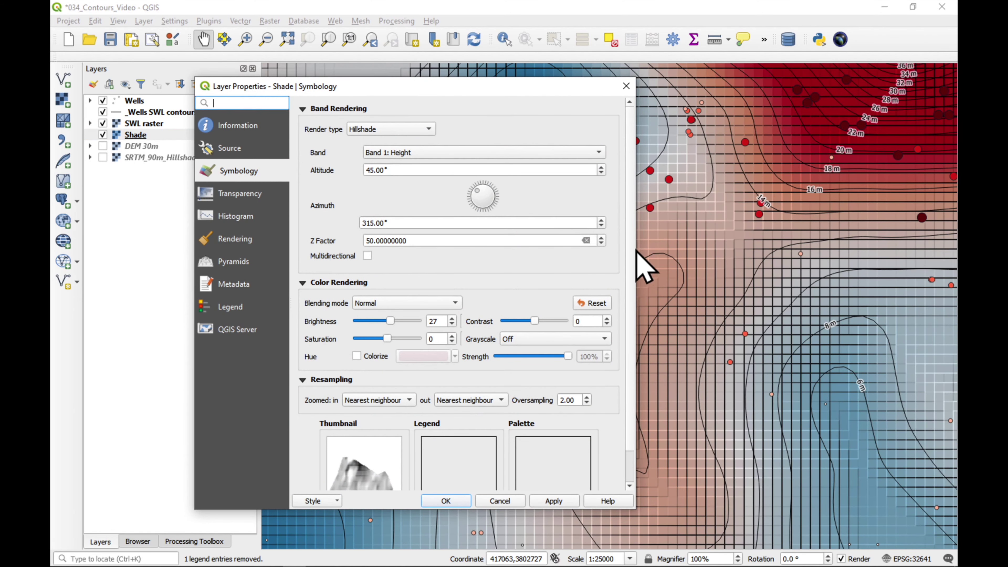
Step: Set Shade resampling to Bilinear zoomed in and Average zoomed out, then apply
scroll(633, 310, down, 1)
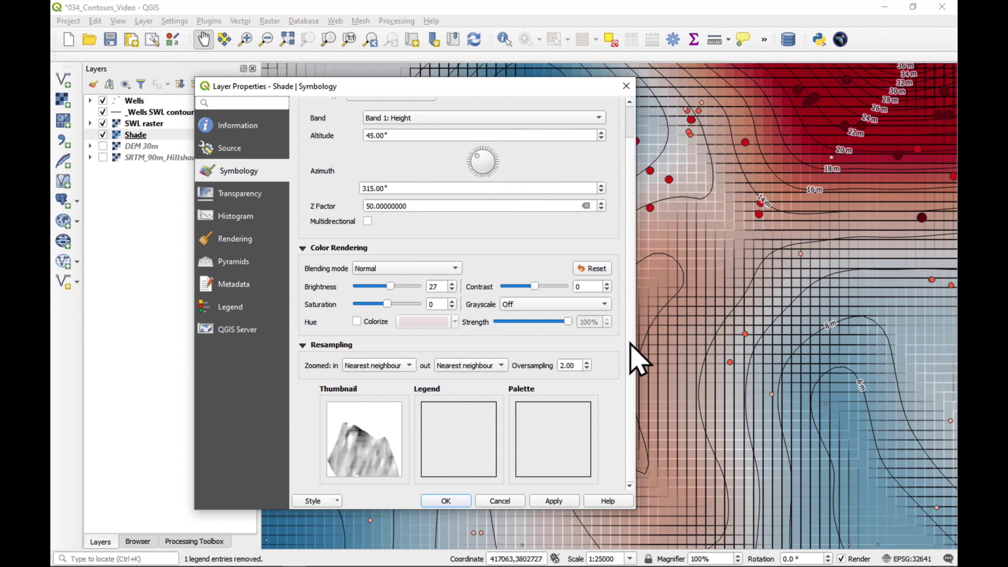
click(391, 366)
click(388, 378)
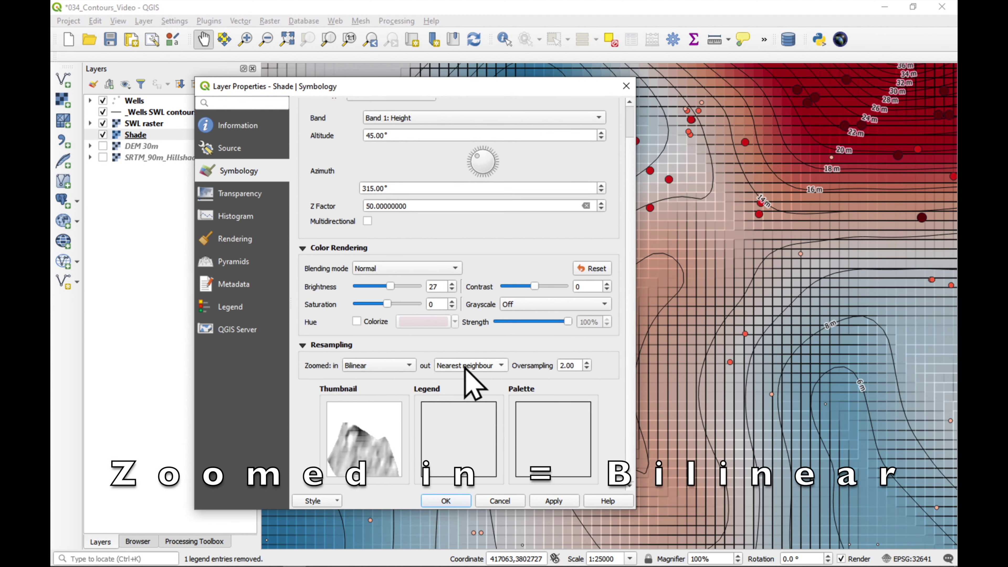
click(467, 366)
click(463, 377)
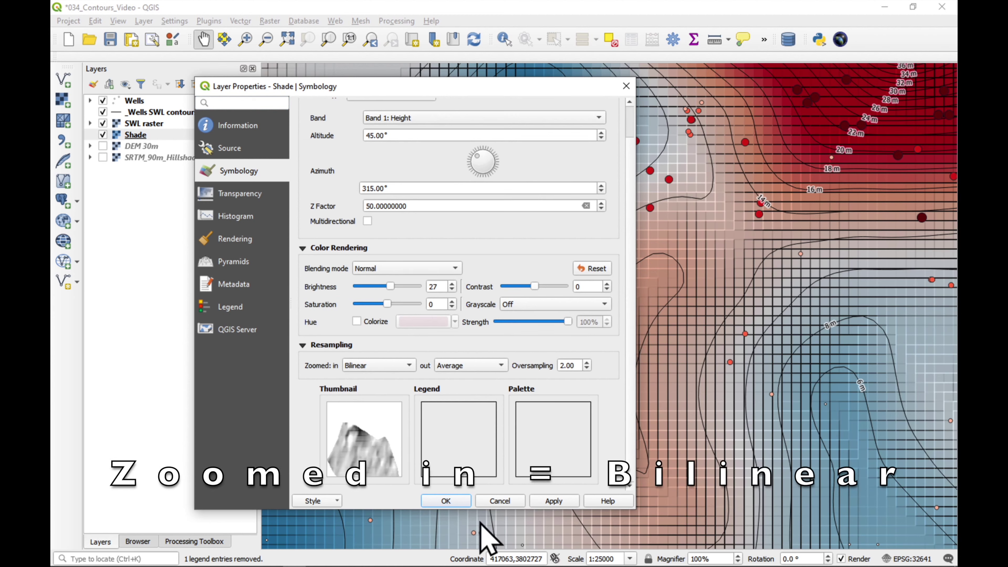
click(550, 502)
click(457, 501)
Step: Pan around the map to inspect the blended hillshade, contours and wells
scroll(549, 361, down, 2)
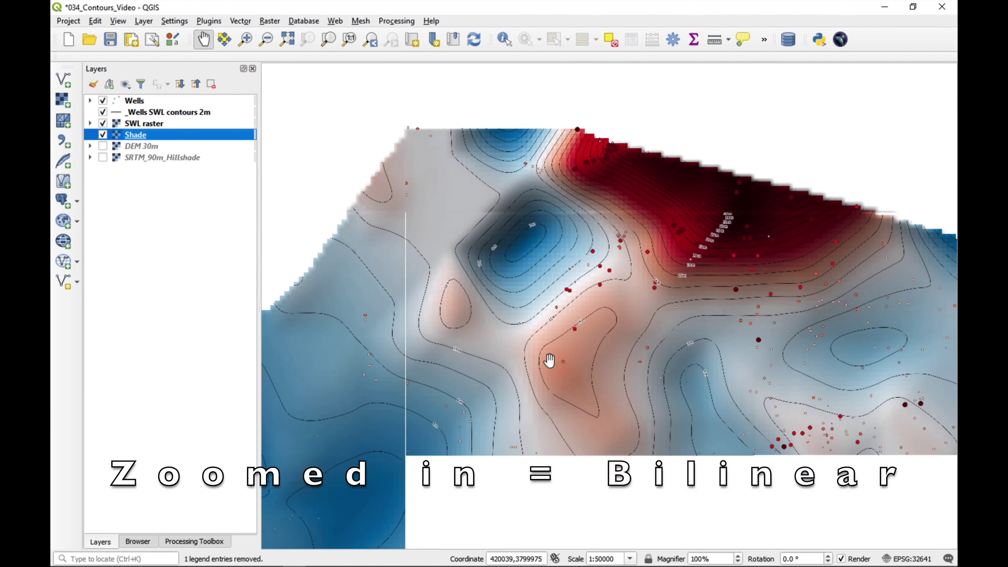
drag(610, 360, 529, 216)
scroll(530, 222, down, 2)
scroll(531, 222, up, 3)
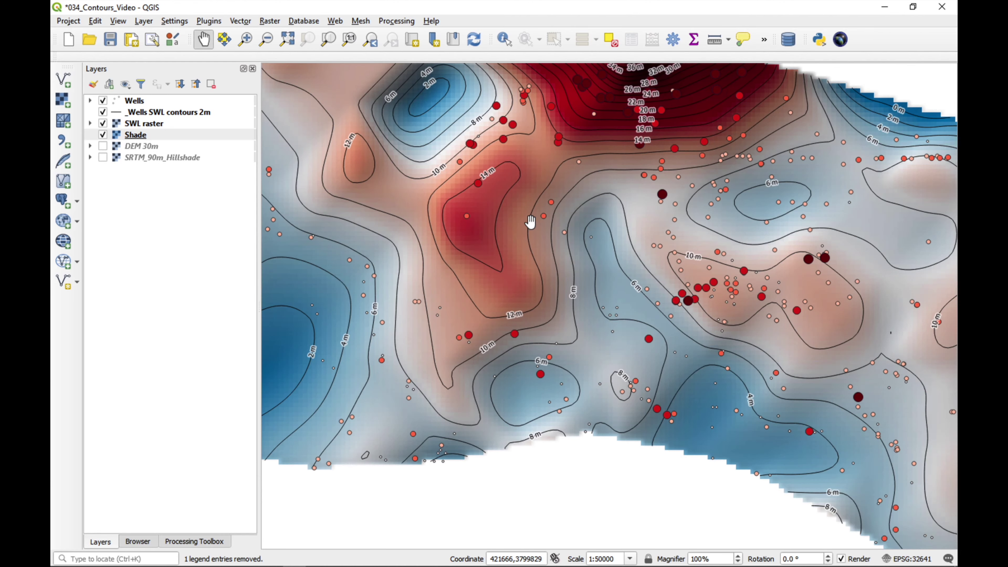
drag(531, 222, 367, 210)
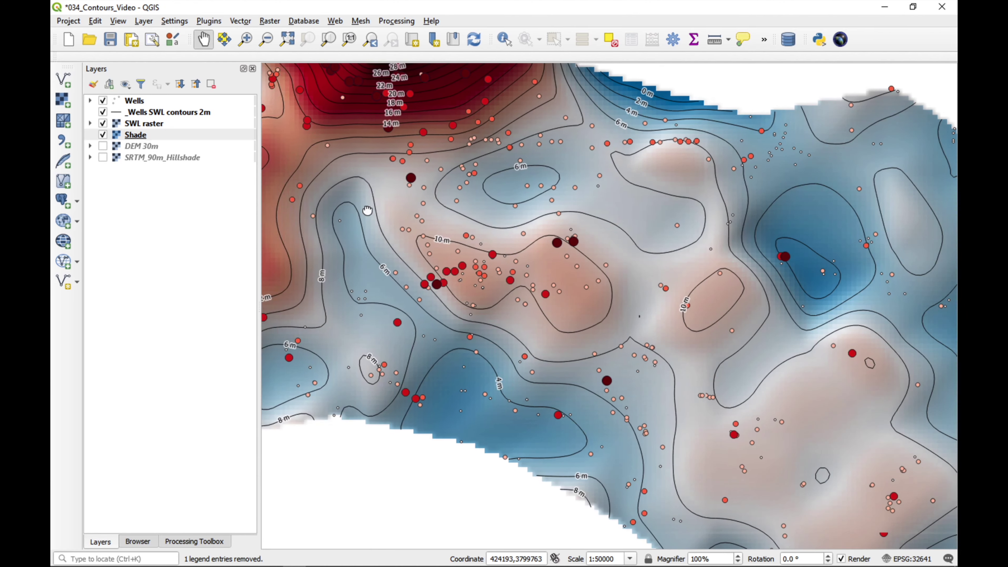
drag(581, 241, 412, 203)
drag(570, 235, 669, 219)
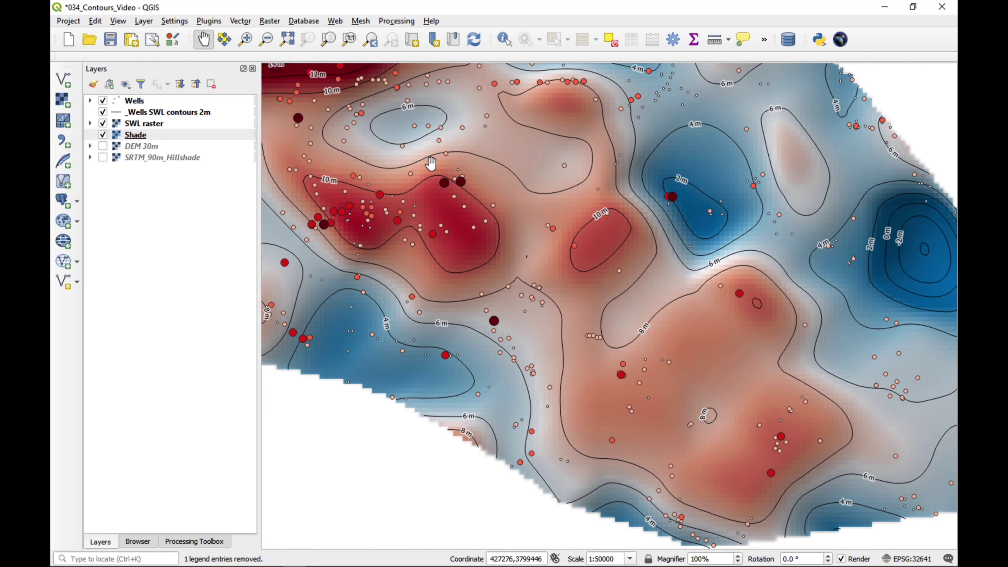
drag(430, 162, 547, 203)
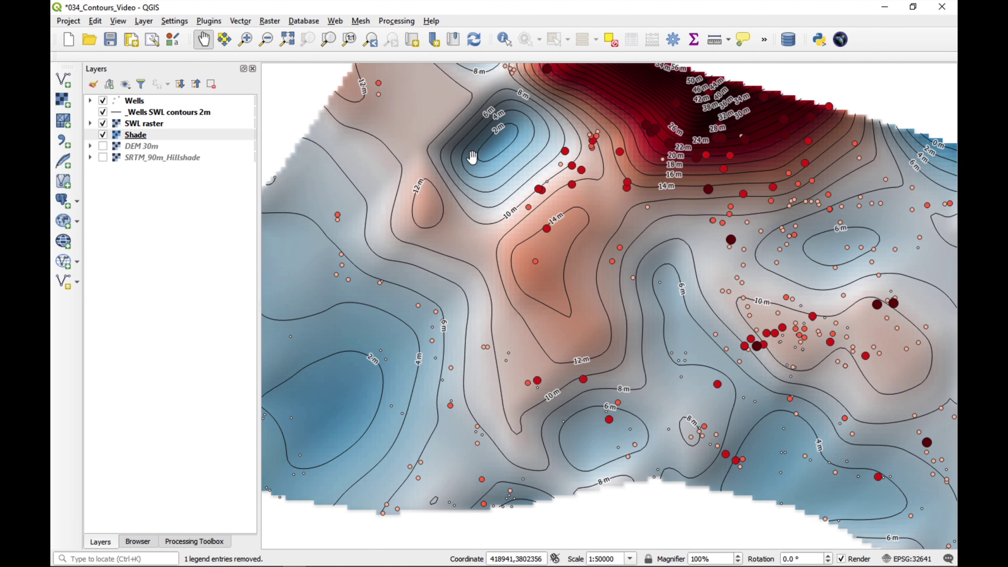
drag(449, 141, 539, 227)
scroll(536, 183, down, 1)
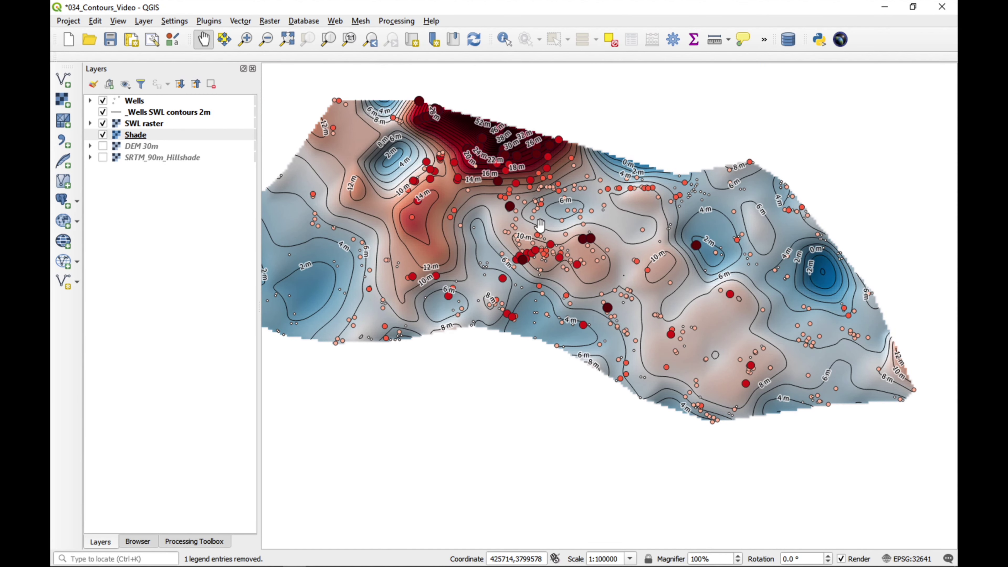
drag(541, 225, 597, 236)
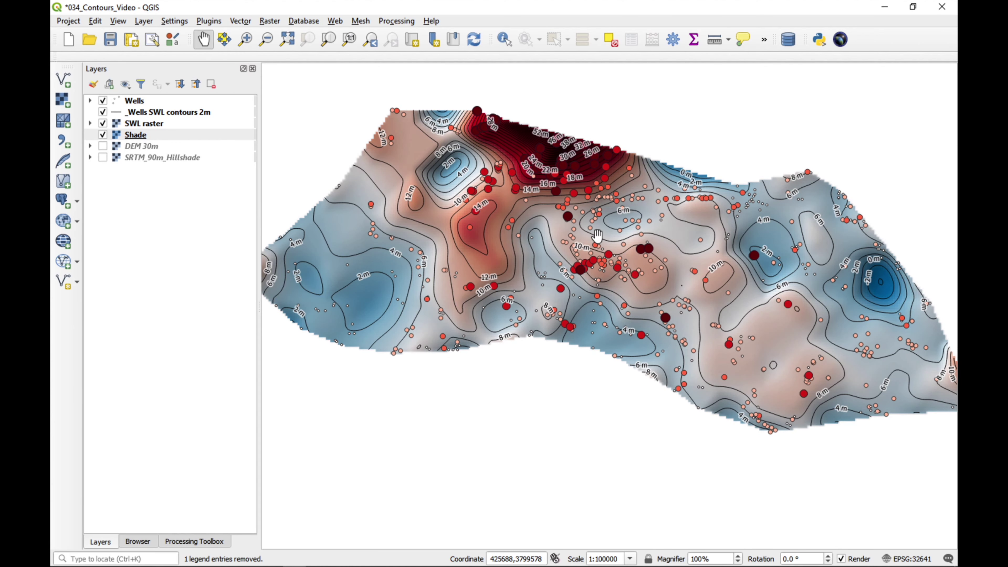
click(67, 21)
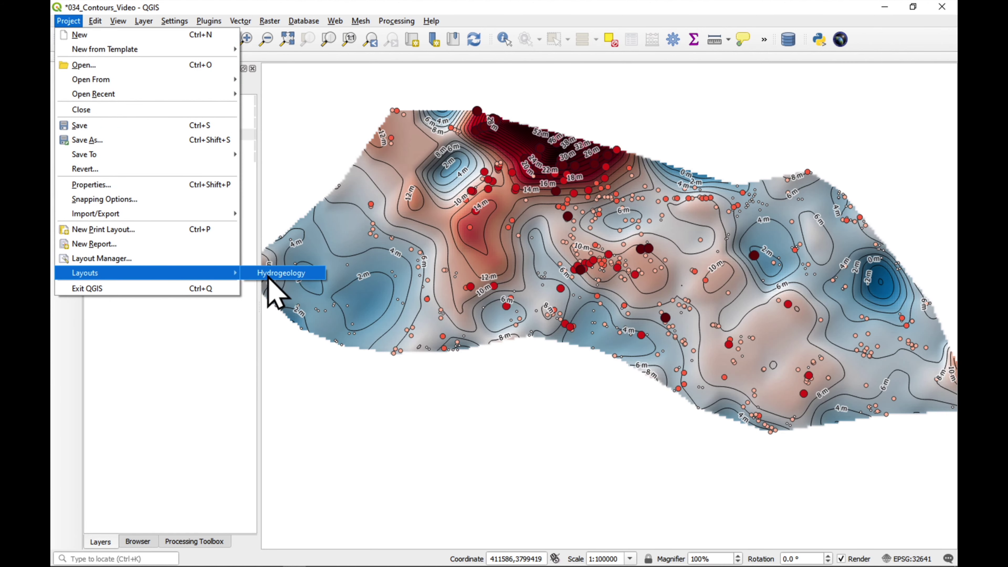
Step: Open the Hydrogeology layout, refresh its map, and check the Main Map item
click(268, 274)
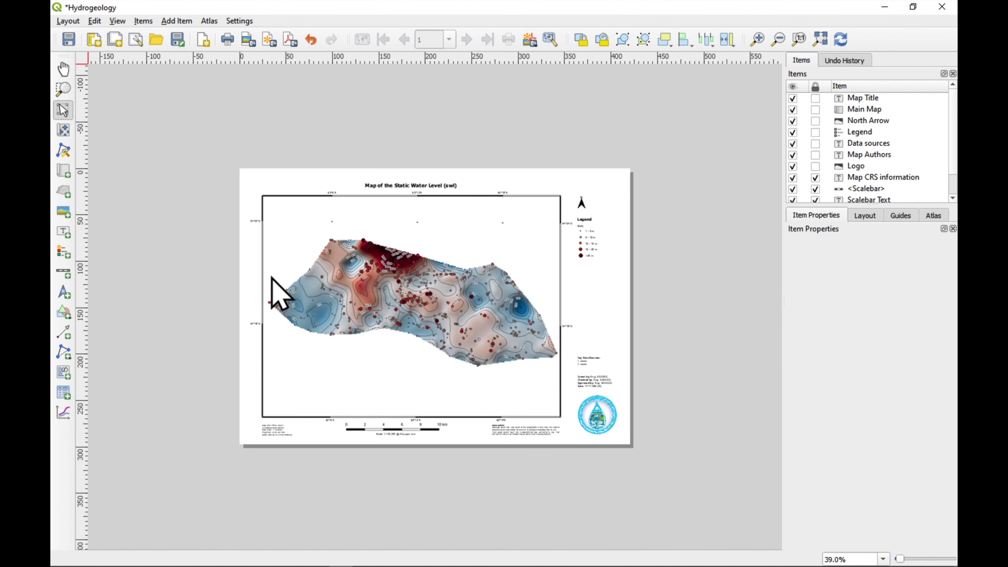
click(64, 130)
drag(363, 306, 376, 300)
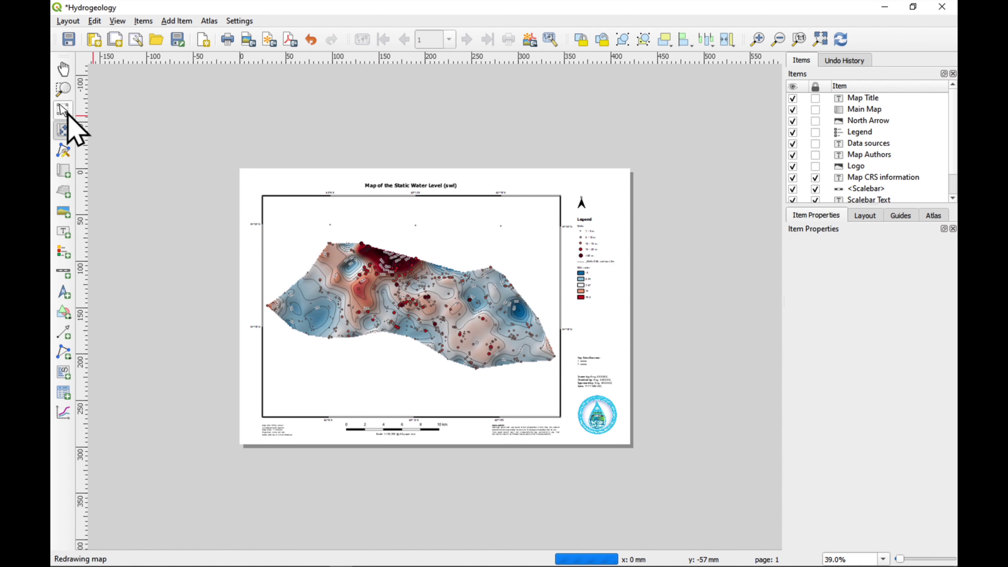
click(63, 110)
click(456, 269)
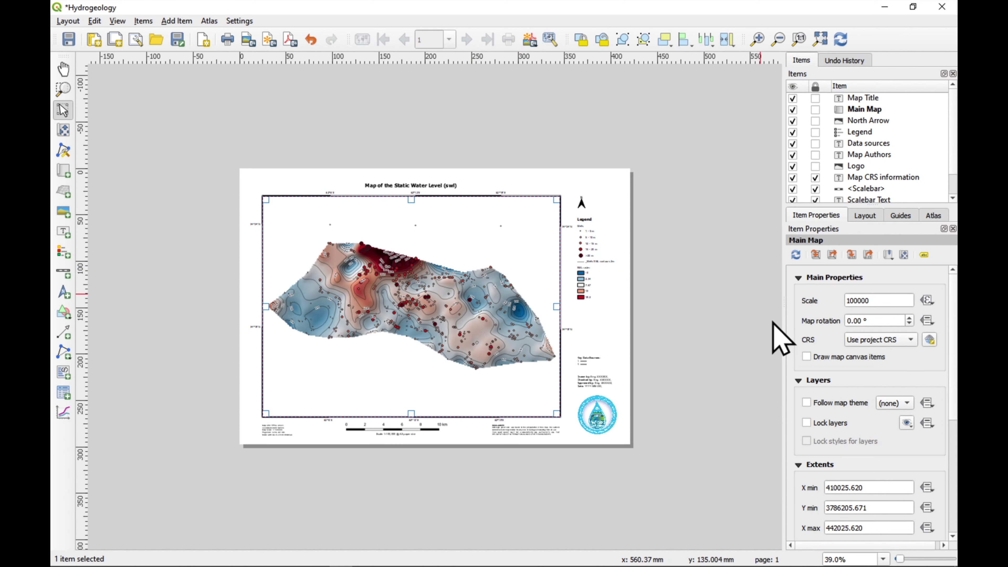
click(705, 328)
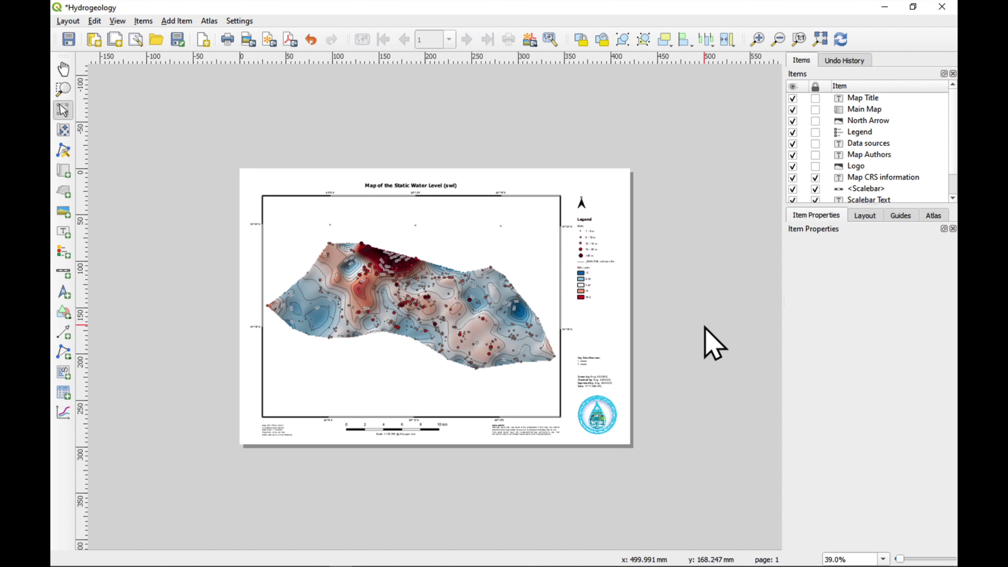
click(68, 22)
Step: Save Hydrogeology.pdf, confirm overwriting the old file, and accept the PDF export options
click(108, 228)
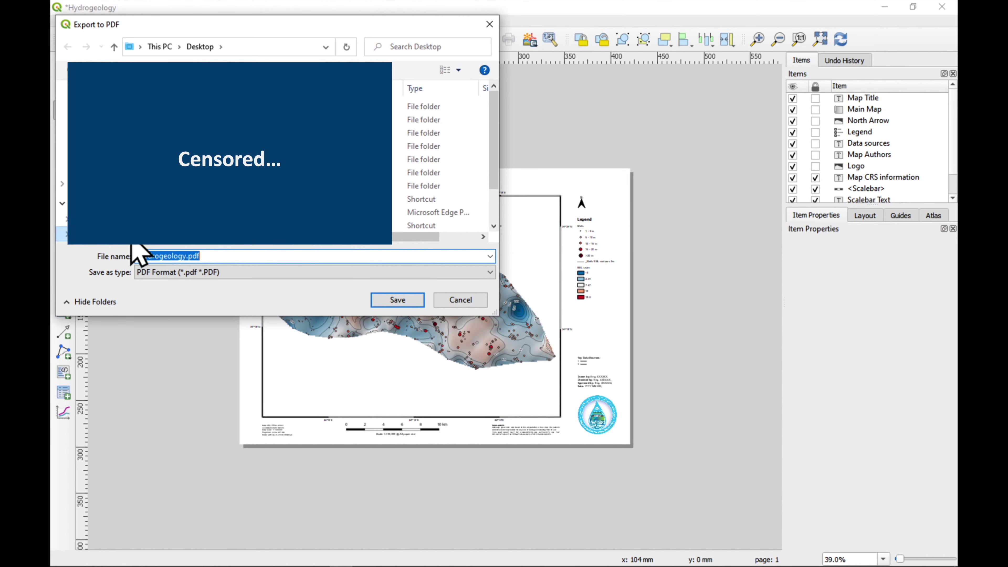
click(395, 302)
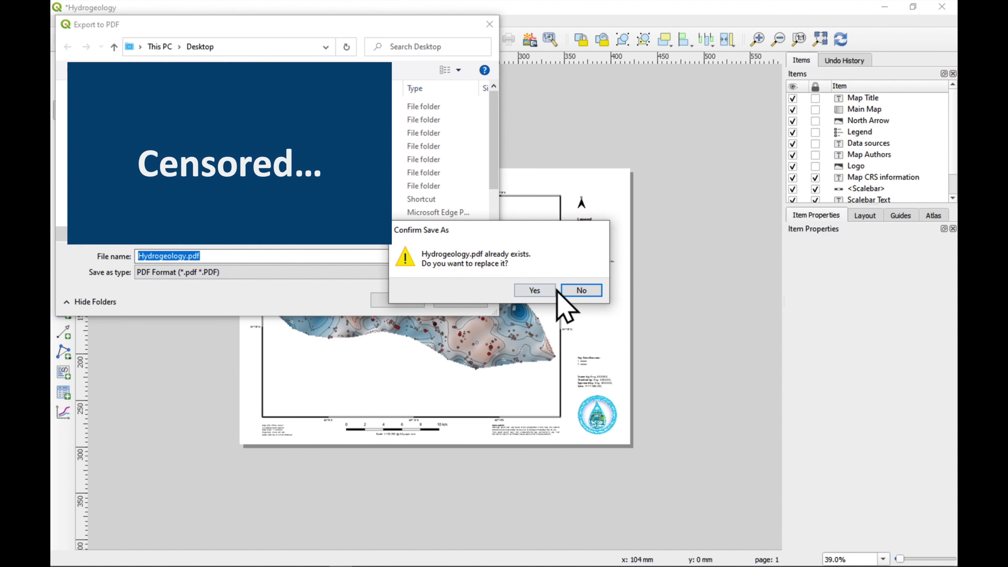
click(552, 291)
click(513, 489)
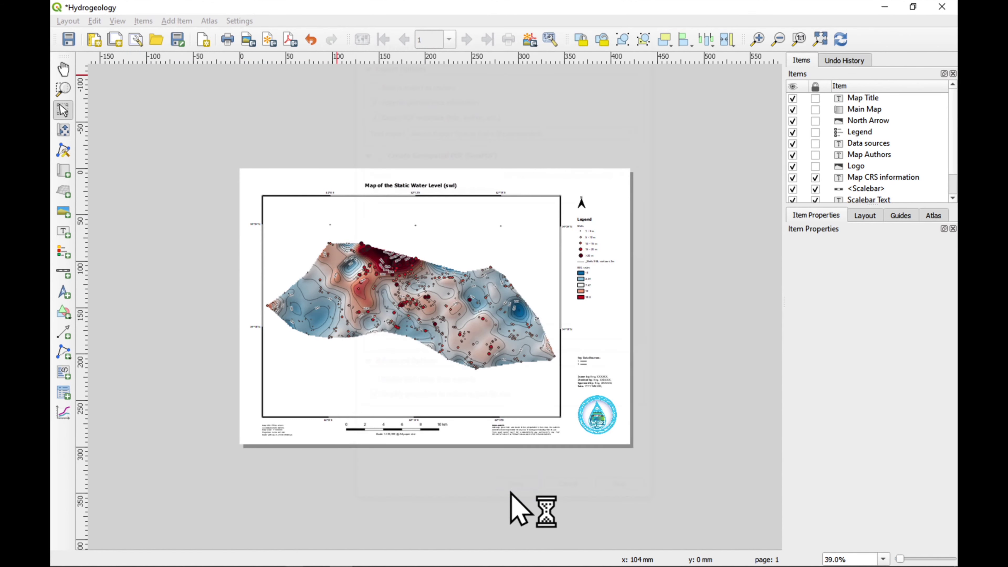